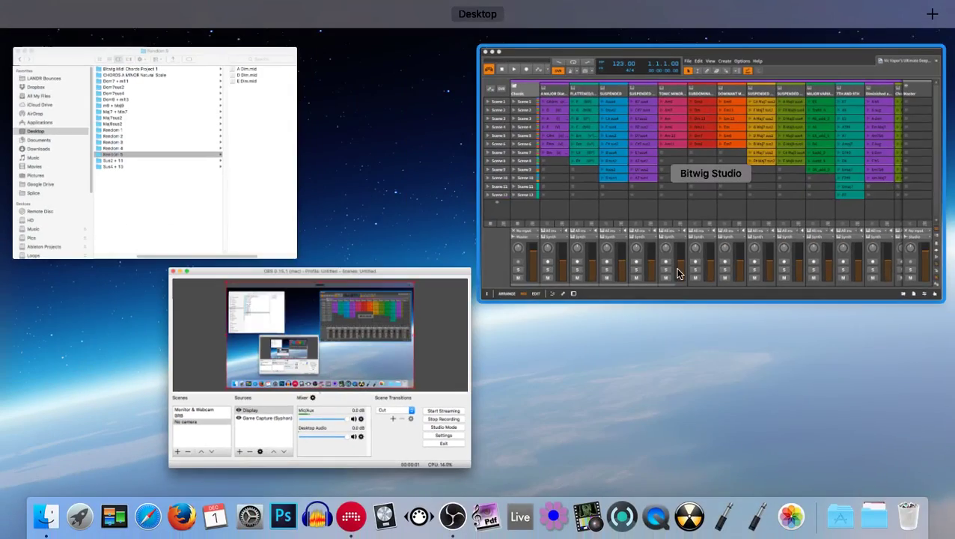
Bring the Bitwig Studio deep house chord template window to the front, full-screen
{"action": "left_click", "coordinate": [677, 274]}
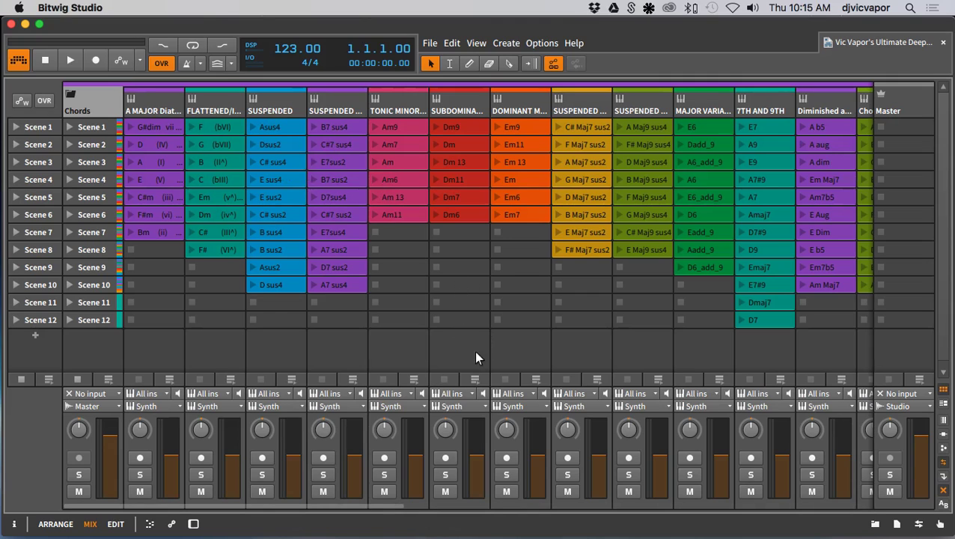
Scroll to the Synth track, check its Polysynth device, then hide the device panel
{"action": "left_click_drag", "start_coordinate": [362, 511], "coordinate": [814, 508]}
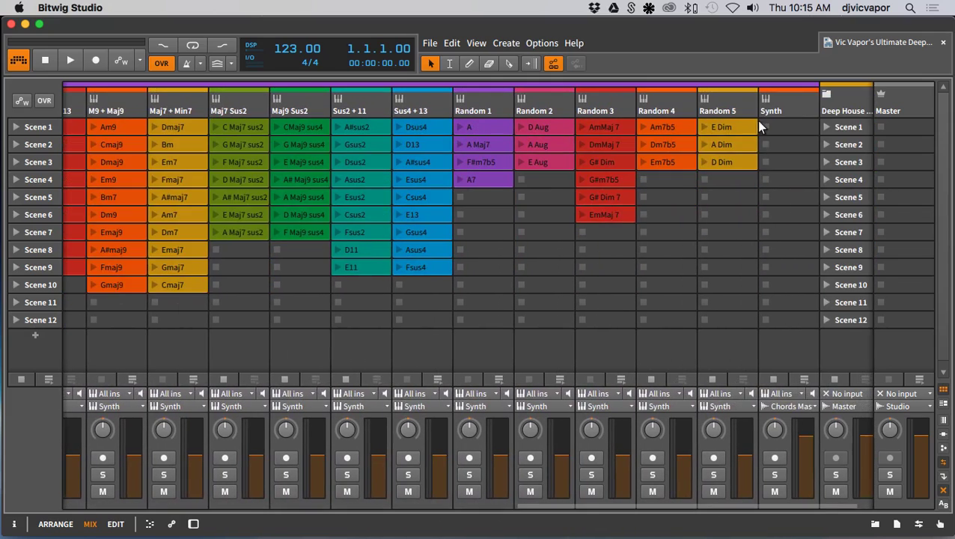
{"action": "left_click", "coordinate": [777, 111]}
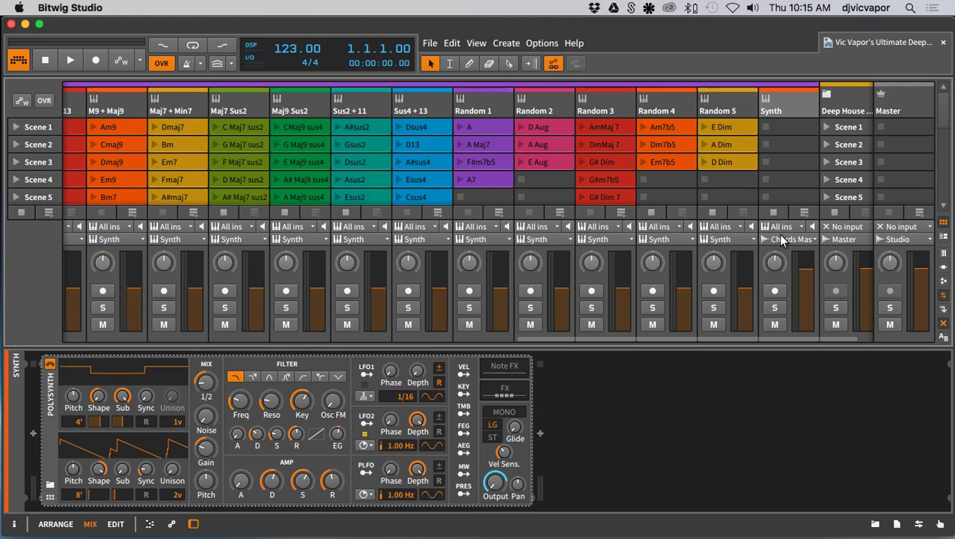
{"action": "left_click_drag", "start_coordinate": [737, 352], "coordinate": [709, 505]}
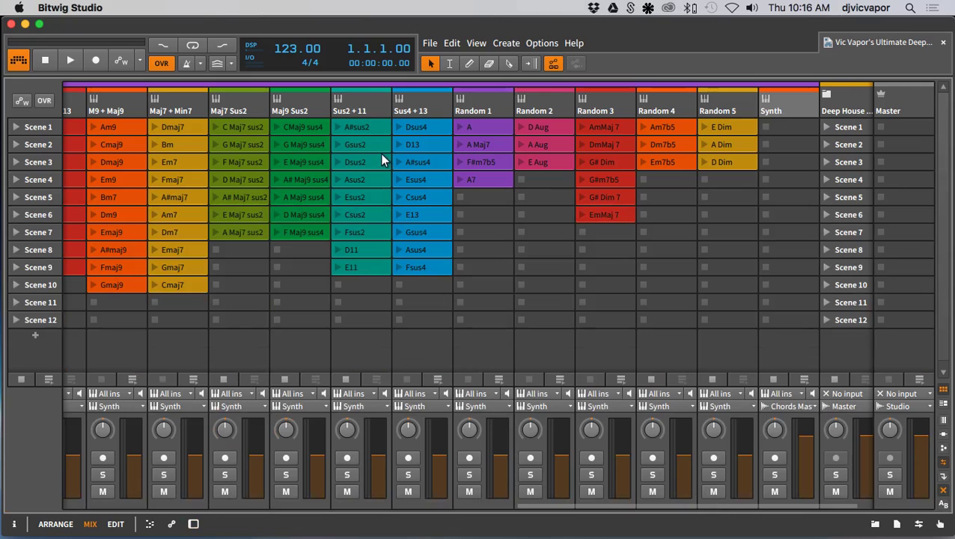
Audition the Gsus2, Esus2 and A Maj7 chord clips, then stop playback at the song start
{"action": "left_click", "coordinate": [338, 144]}
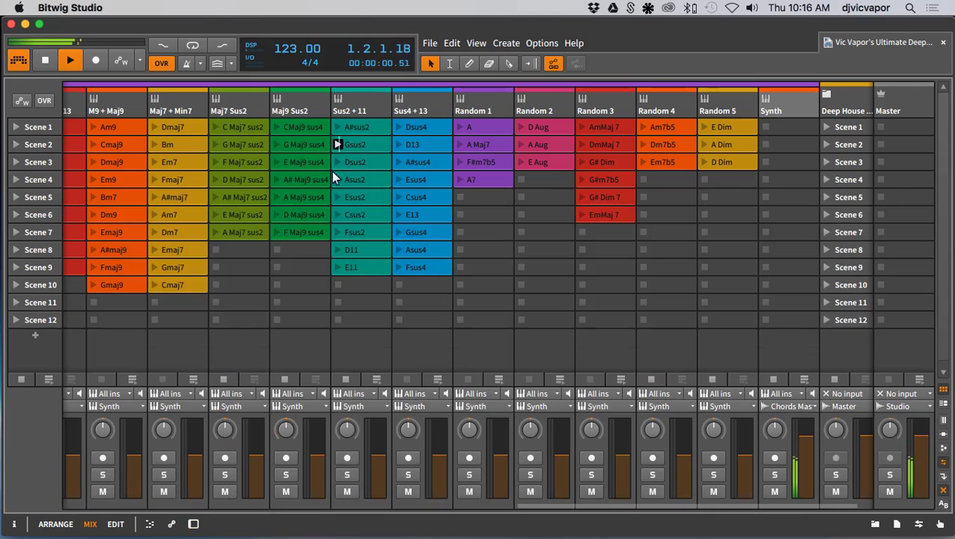
{"action": "left_click", "coordinate": [337, 197]}
{"action": "left_click", "coordinate": [460, 143]}
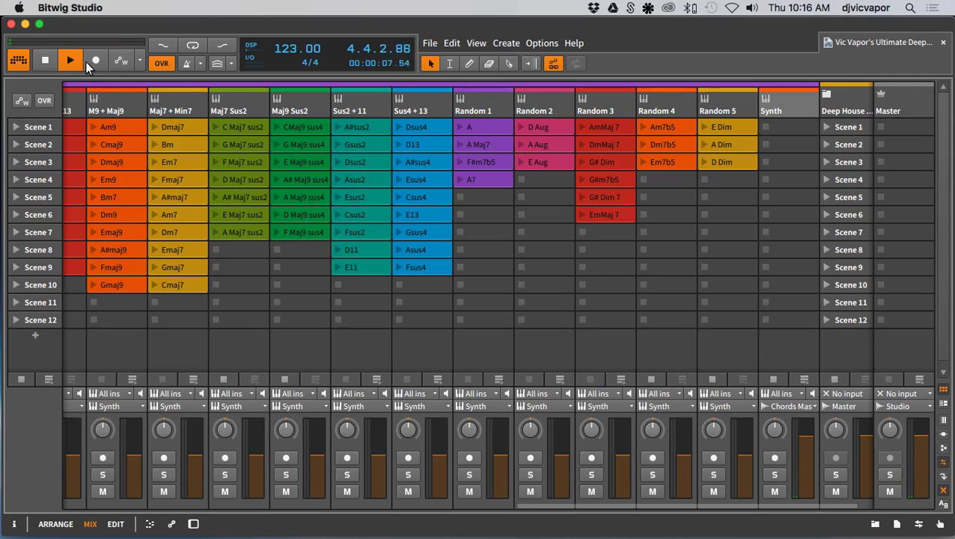
{"action": "left_click", "coordinate": [45, 60]}
{"action": "left_click", "coordinate": [46, 60]}
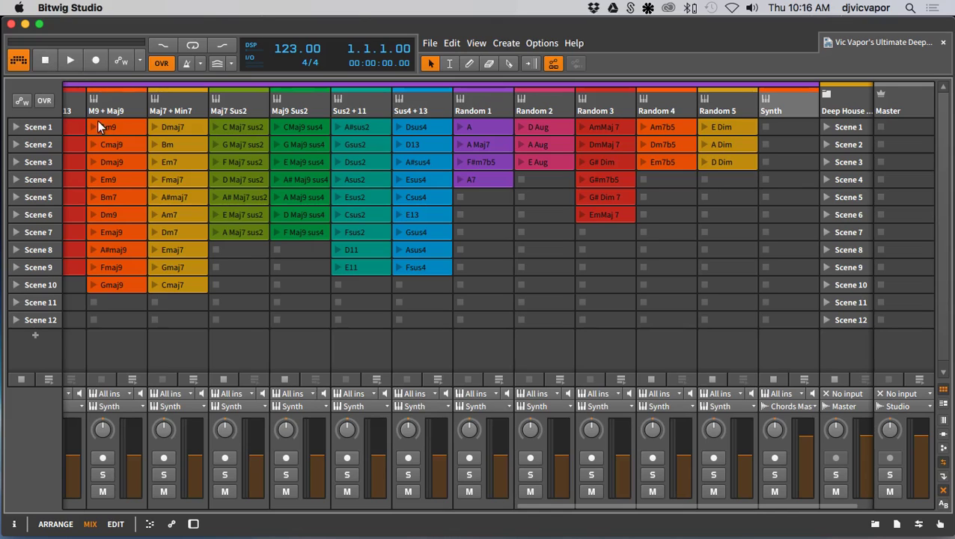
{"action": "left_click_drag", "start_coordinate": [522, 507], "coordinate": [65, 511]}
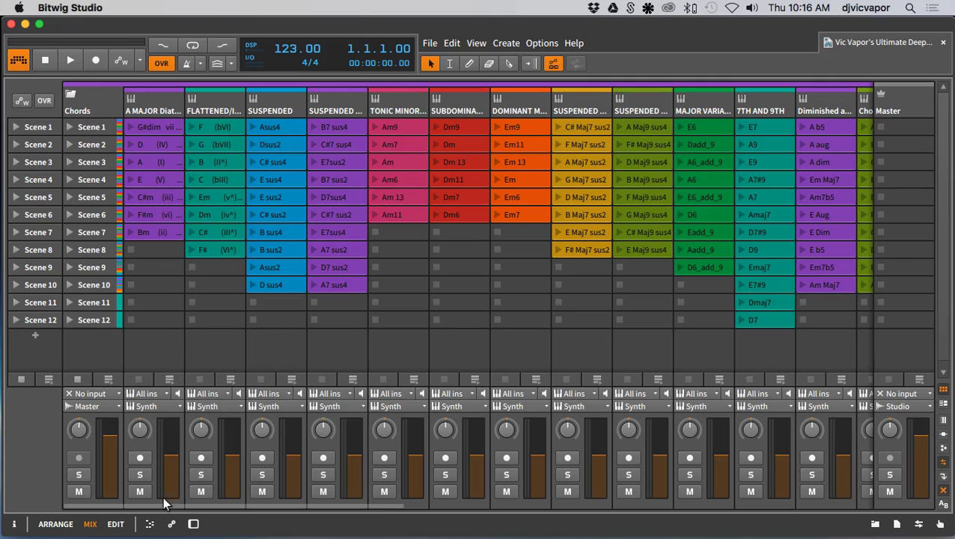
Browse across all the chord tracks in the mixer, then collapse the Chords group
{"action": "left_click_drag", "start_coordinate": [160, 510], "coordinate": [668, 526]}
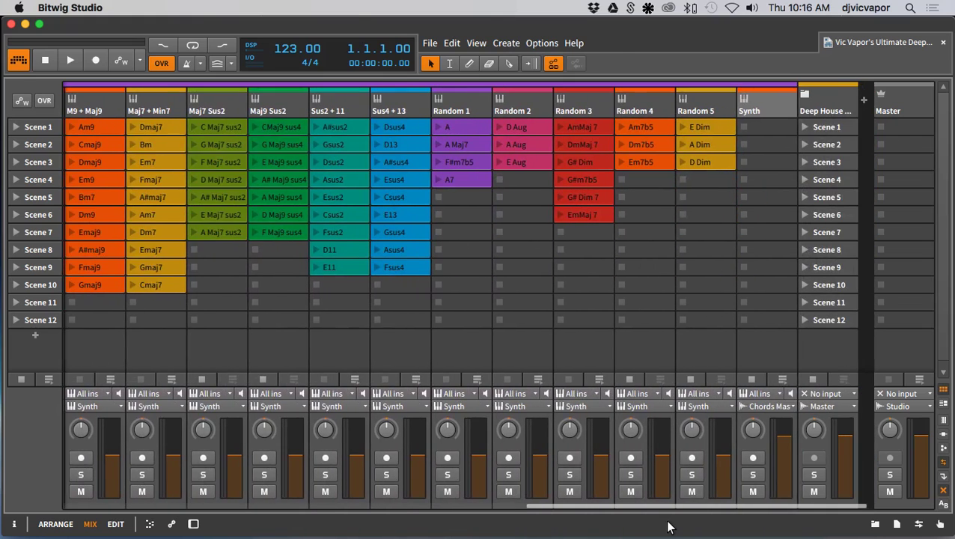
{"action": "left_click_drag", "start_coordinate": [668, 526], "coordinate": [169, 527]}
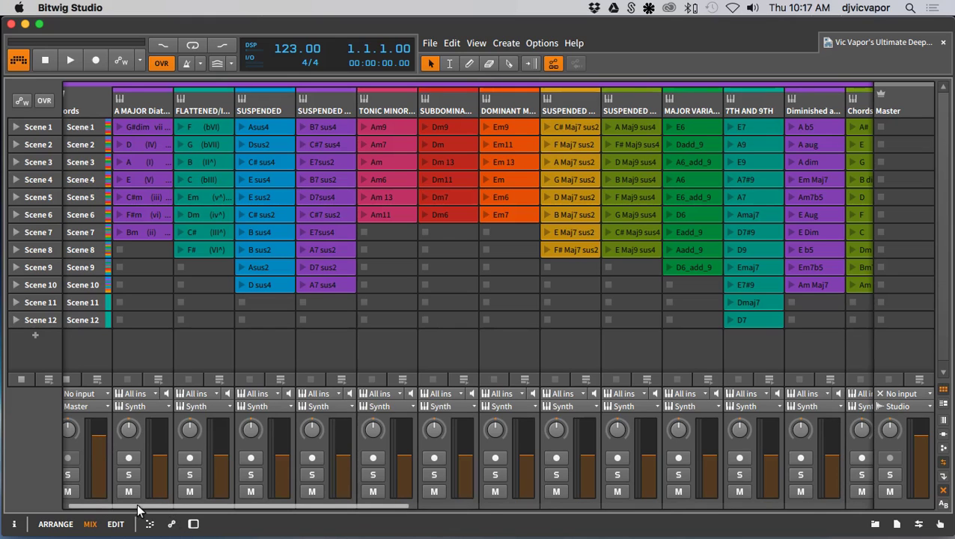
{"action": "mouse_move", "coordinate": [142, 509]}
{"action": "left_mouse_down"}
{"action": "mouse_move", "coordinate": [132, 510]}
{"action": "mouse_move", "coordinate": [166, 511]}
{"action": "mouse_move", "coordinate": [127, 509]}
{"action": "left_mouse_up"}
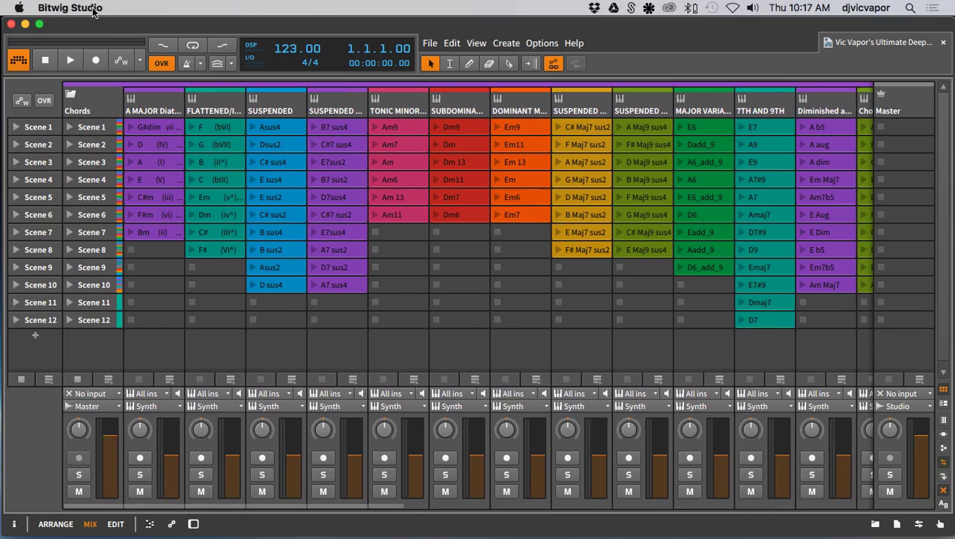
Expand the Chords group, audition A Maj7 sus2, D Maj7 sus2 and Em6, then stop everything
{"action": "left_click", "coordinate": [70, 94]}
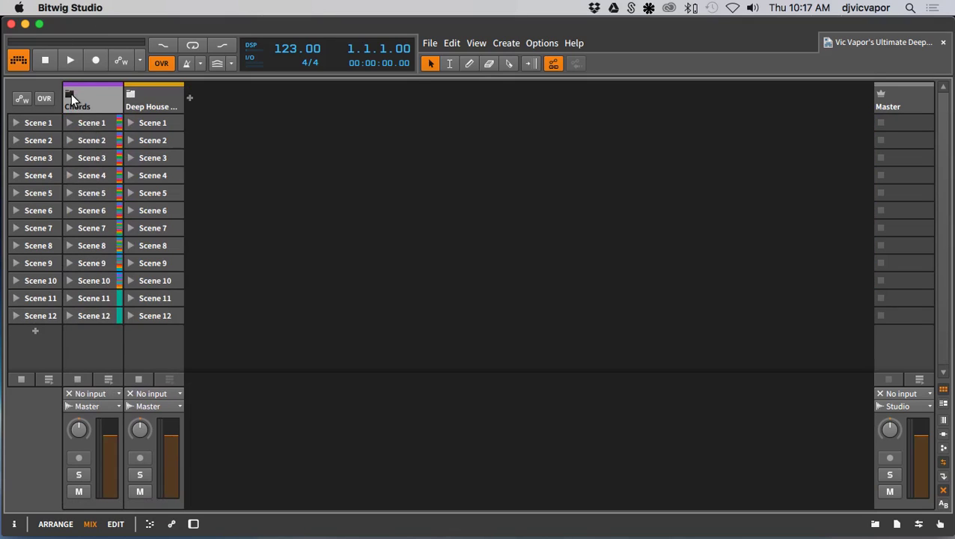
{"action": "left_click", "coordinate": [71, 95]}
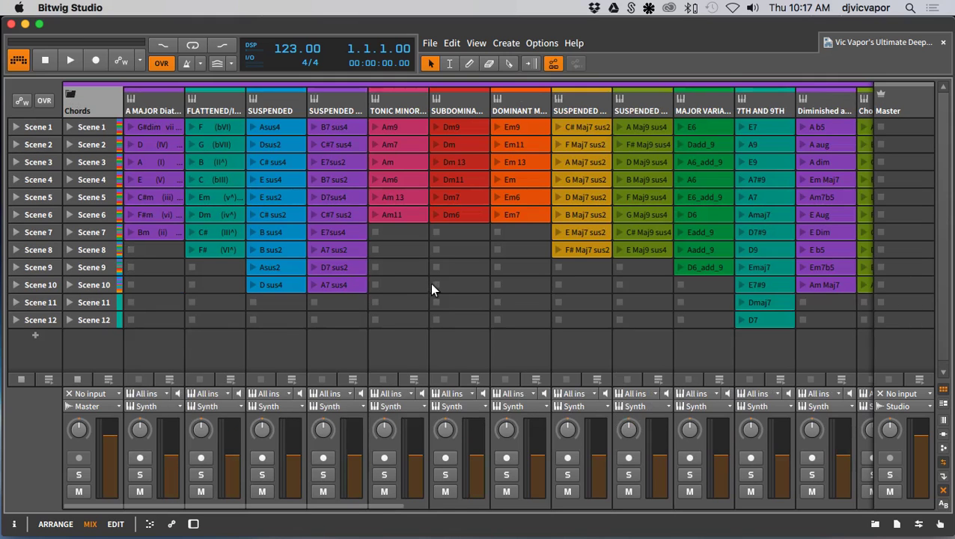
{"action": "left_click", "coordinate": [554, 162]}
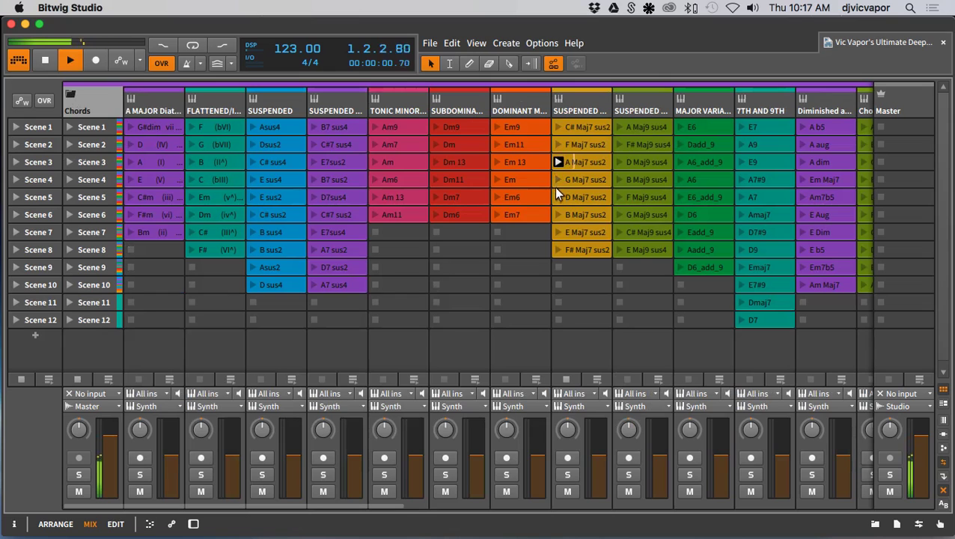
{"action": "left_click", "coordinate": [558, 197]}
{"action": "left_click", "coordinate": [495, 197]}
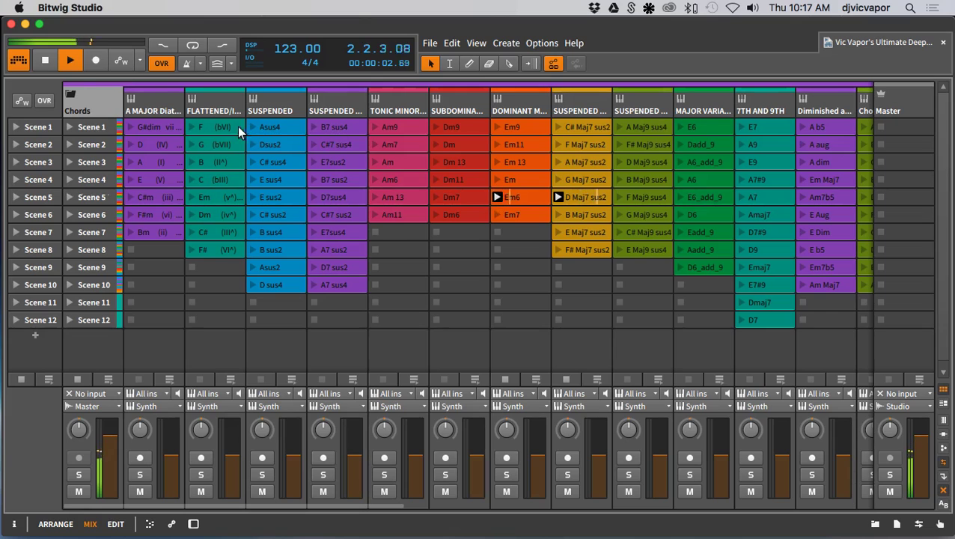
{"action": "left_click", "coordinate": [46, 62]}
{"action": "left_click", "coordinate": [46, 62]}
{"action": "left_click", "coordinate": [501, 378]}
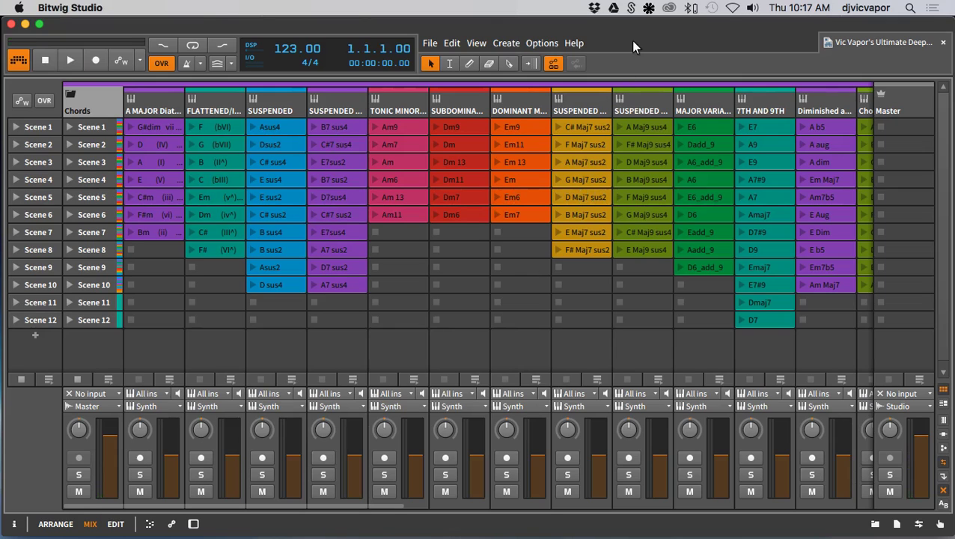
Create a new empty project, New 4, from the File menu
{"action": "left_click", "coordinate": [428, 42]}
{"action": "left_click", "coordinate": [441, 59]}
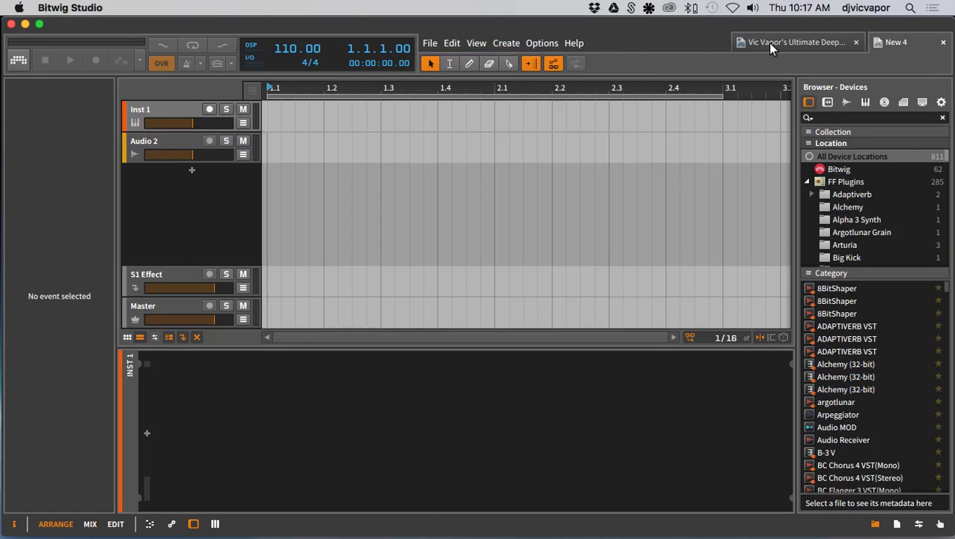
{"action": "left_click", "coordinate": [822, 42]}
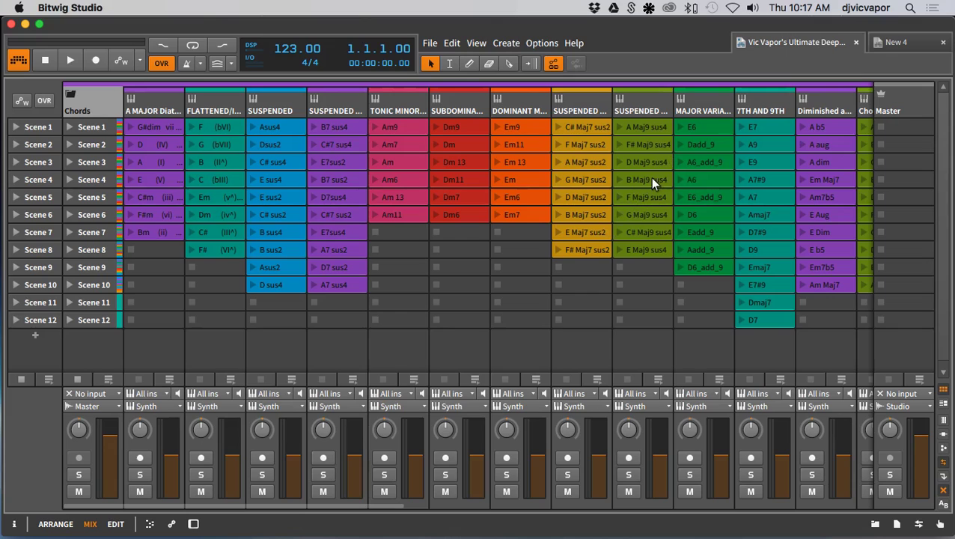
Set New 4 to 123 BPM and hide its Inspector, detail editor and Browser panels
{"action": "left_click", "coordinate": [896, 43]}
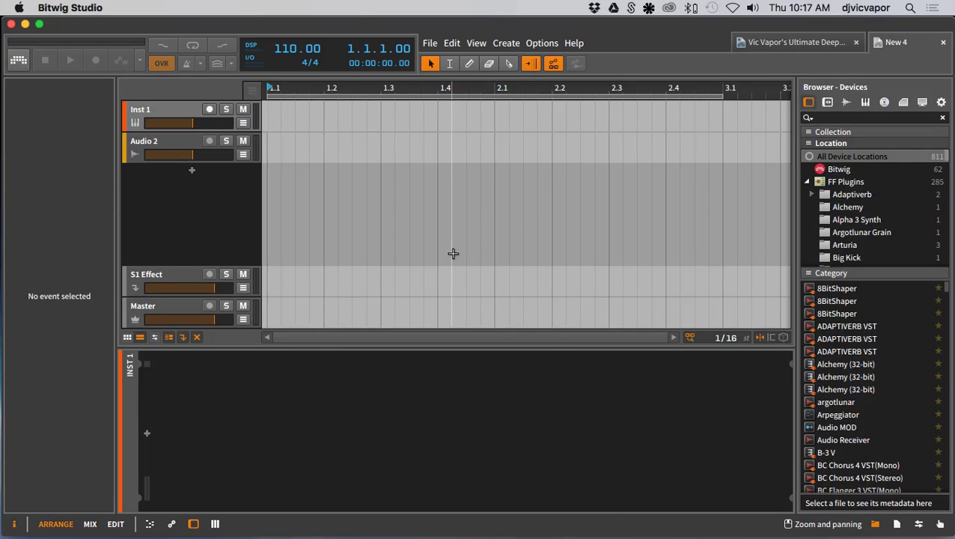
{"action": "left_click_drag", "start_coordinate": [288, 51], "coordinate": [288, 29]}
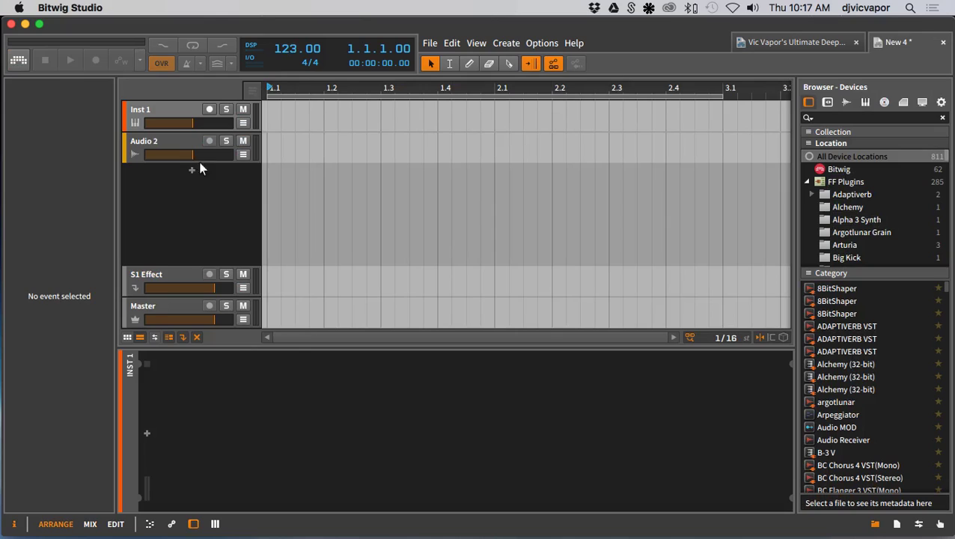
{"action": "left_click", "coordinate": [14, 523]}
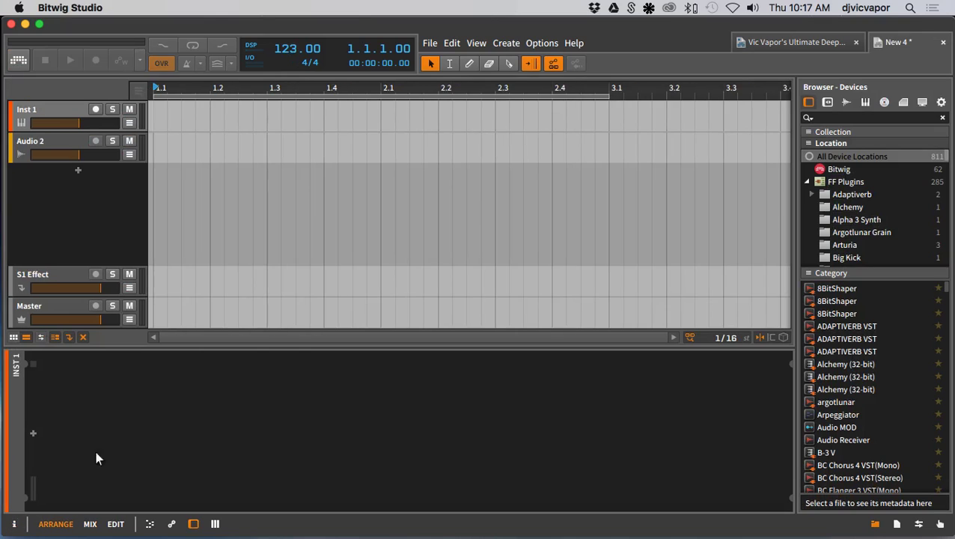
{"action": "left_click_drag", "start_coordinate": [153, 347], "coordinate": [154, 486]}
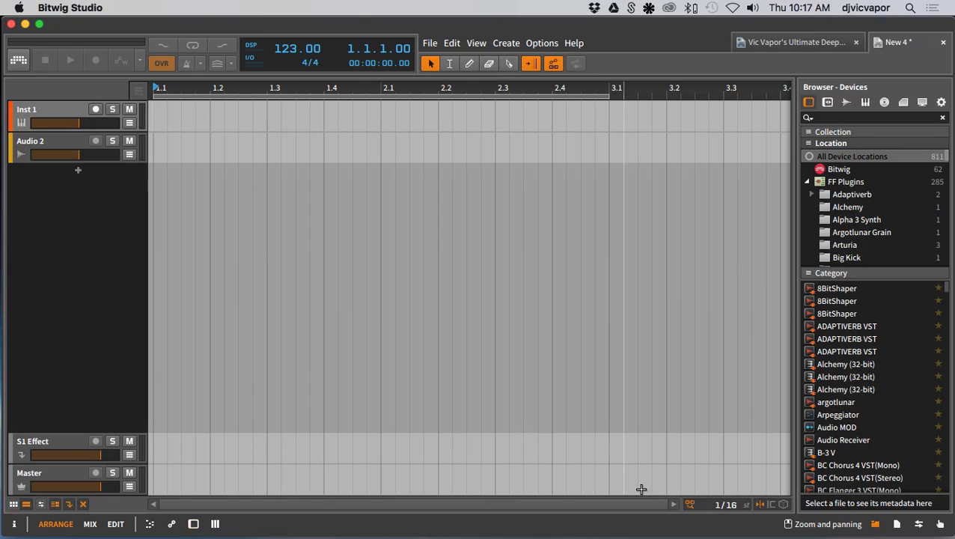
{"action": "left_click", "coordinate": [874, 523]}
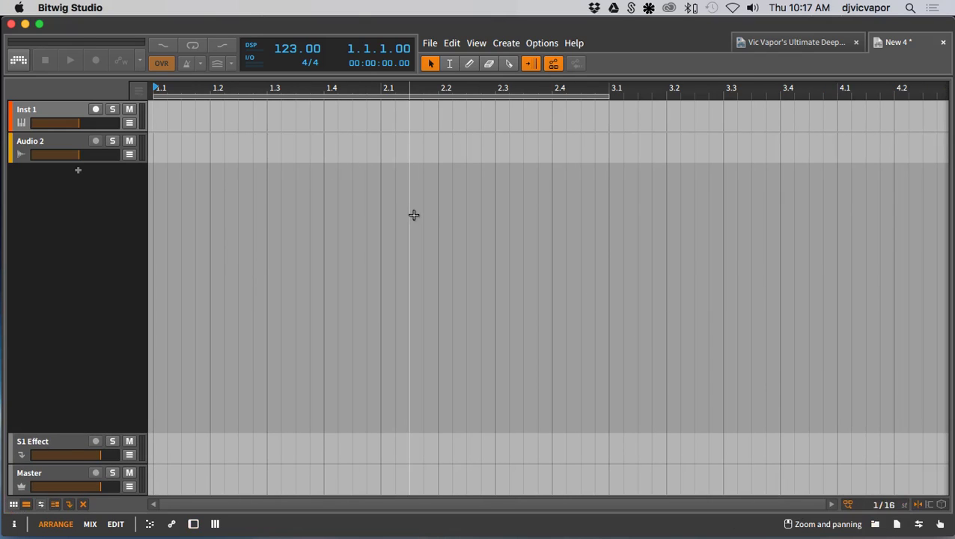
{"action": "left_click", "coordinate": [803, 42]}
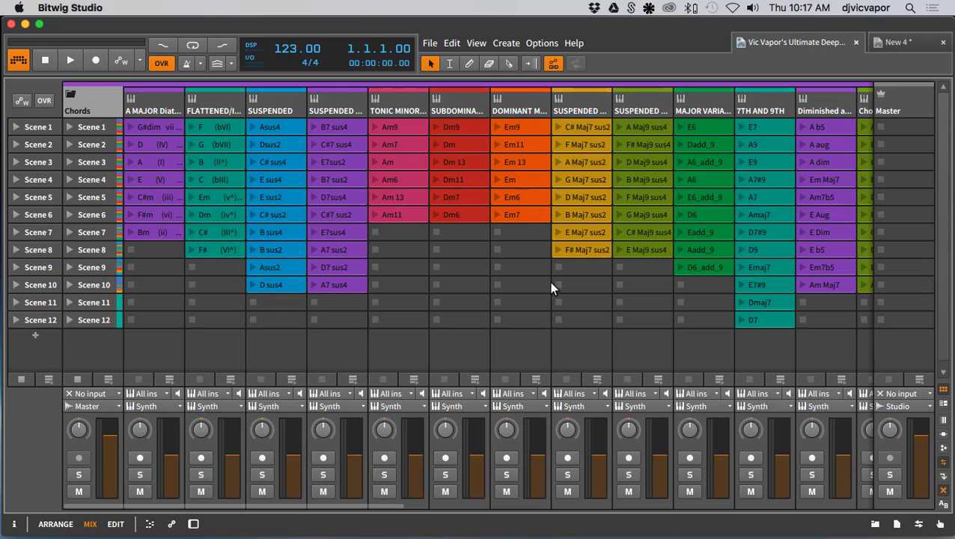
{"action": "left_click", "coordinate": [558, 162]}
{"action": "left_click", "coordinate": [497, 162]}
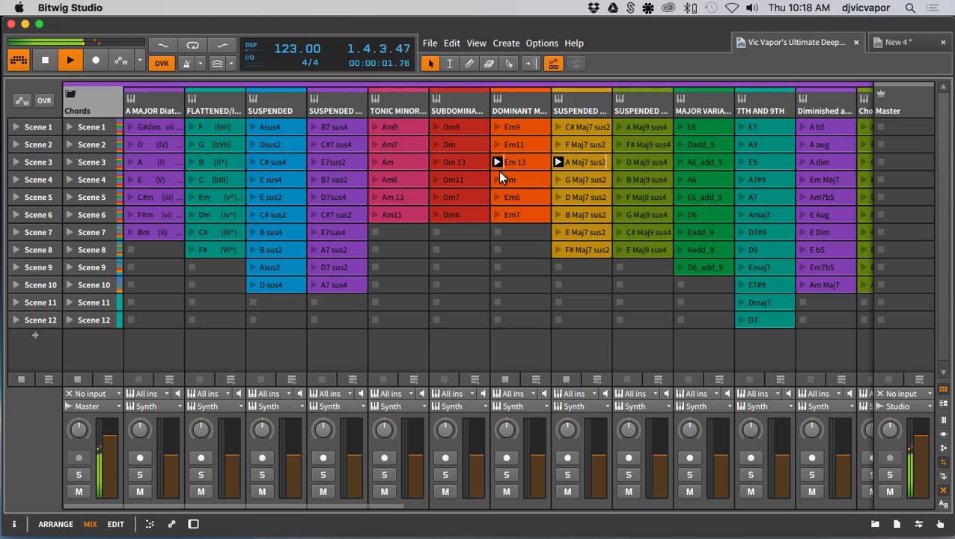
{"action": "left_click", "coordinate": [502, 178]}
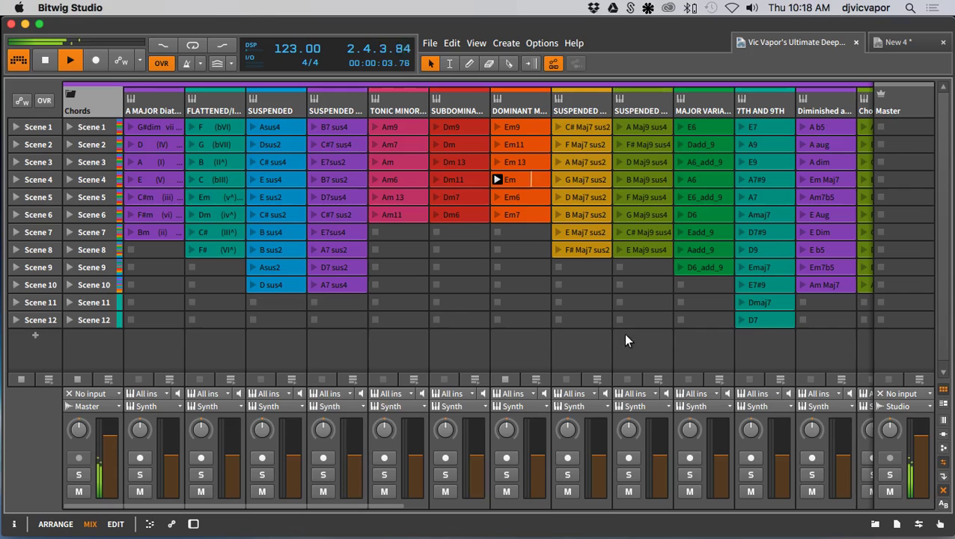
{"action": "mouse_move", "coordinate": [397, 510]}
{"action": "left_click_drag", "start_coordinate": [397, 510], "coordinate": [872, 521]}
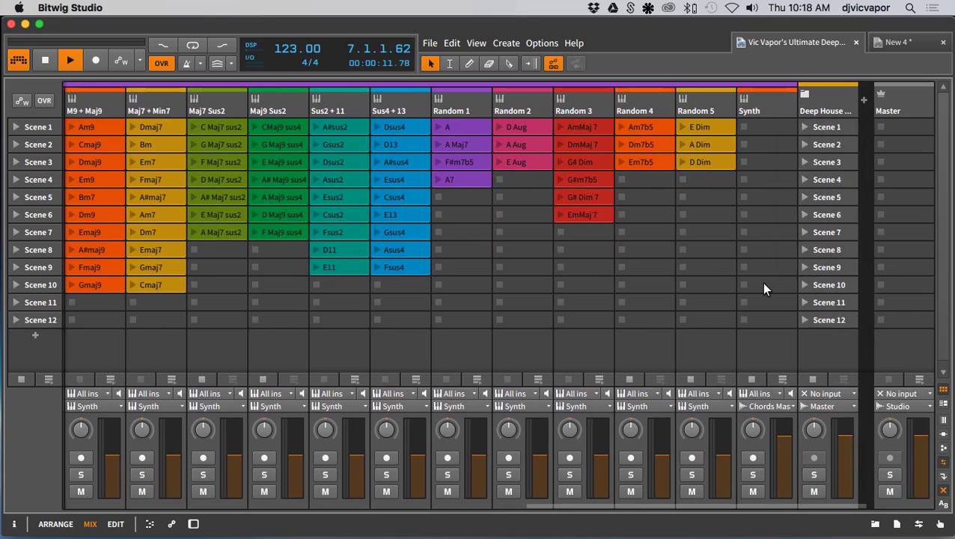
{"action": "left_click", "coordinate": [44, 60]}
{"action": "left_click", "coordinate": [45, 62]}
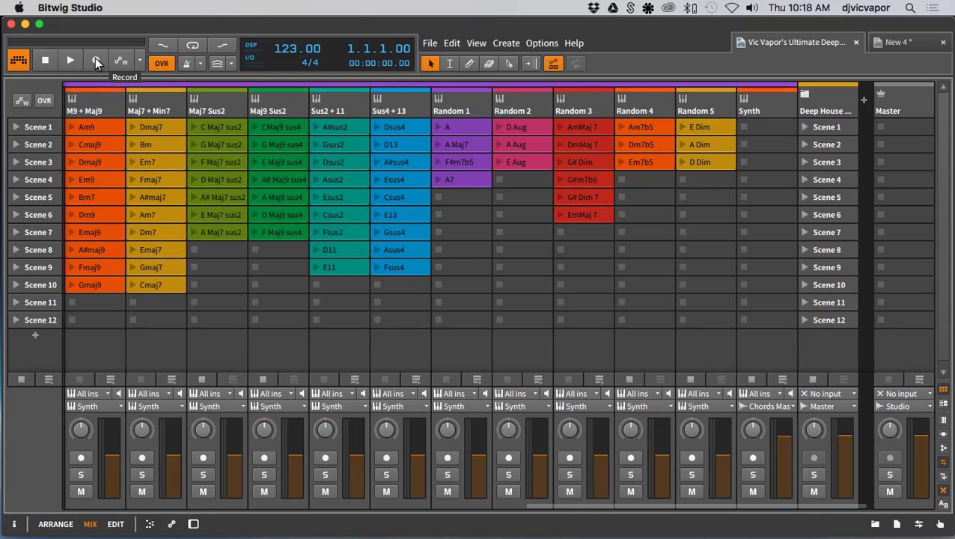
Record the Dsus2, A#sus4, Csus4, A# Maj7 sus2 and Em7 progression into the arrangement
{"action": "left_click", "coordinate": [95, 57]}
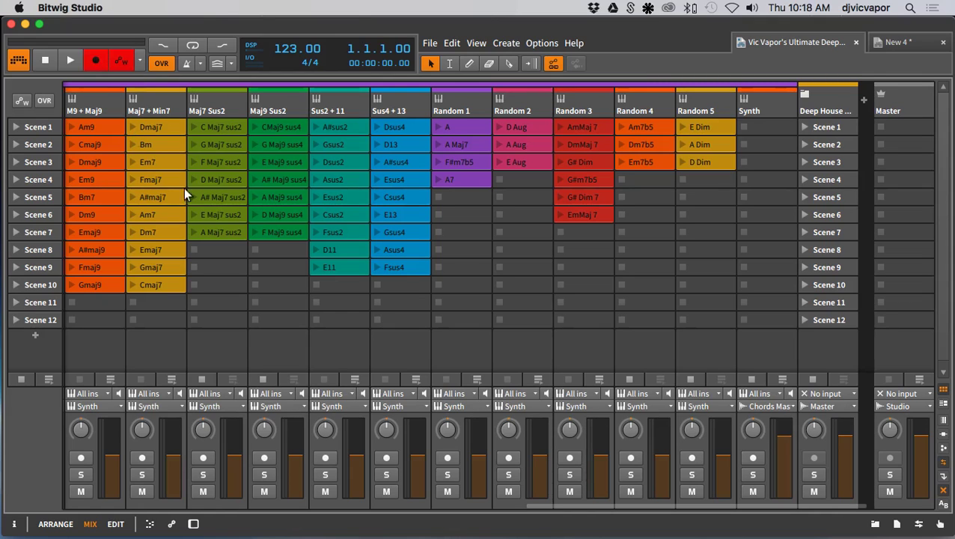
{"action": "left_click", "coordinate": [315, 162]}
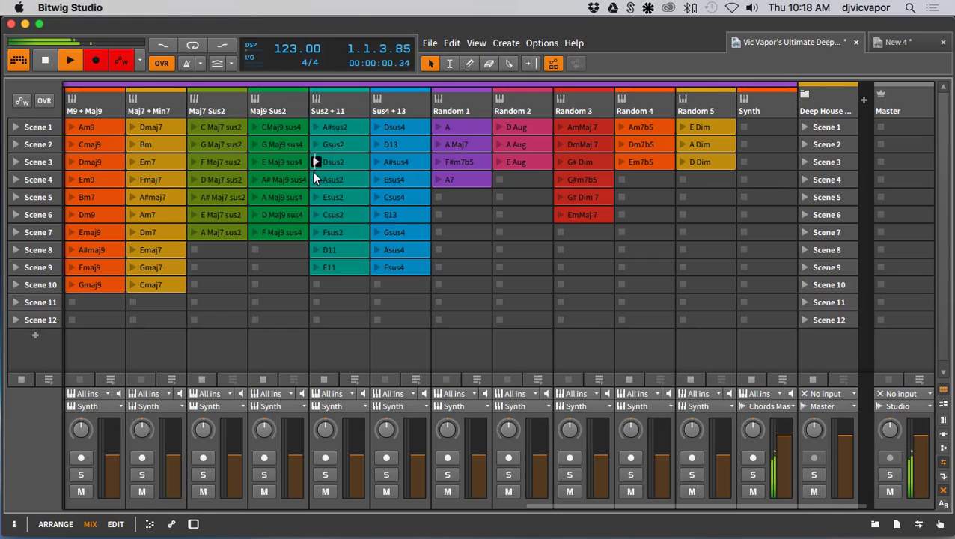
{"action": "left_click", "coordinate": [376, 161]}
{"action": "left_click", "coordinate": [376, 196]}
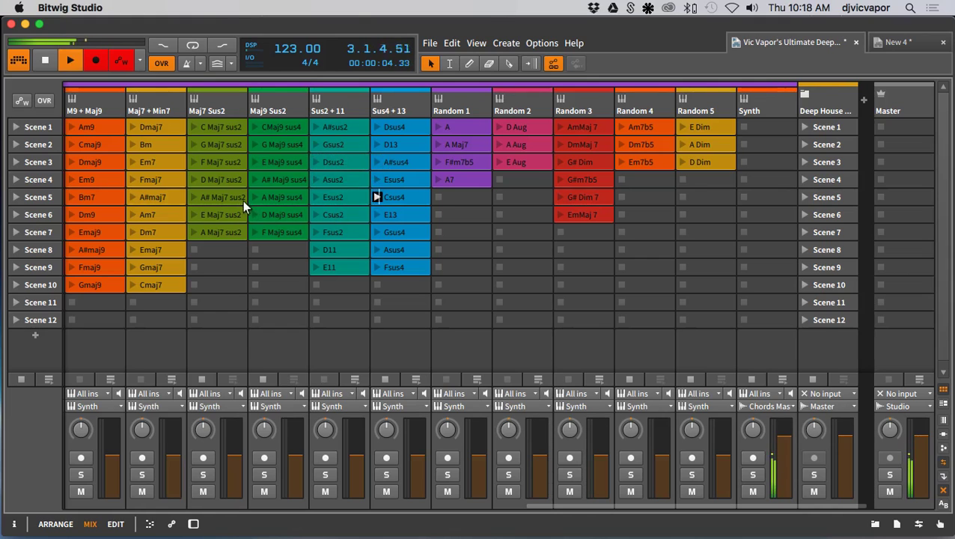
{"action": "left_click", "coordinate": [191, 197]}
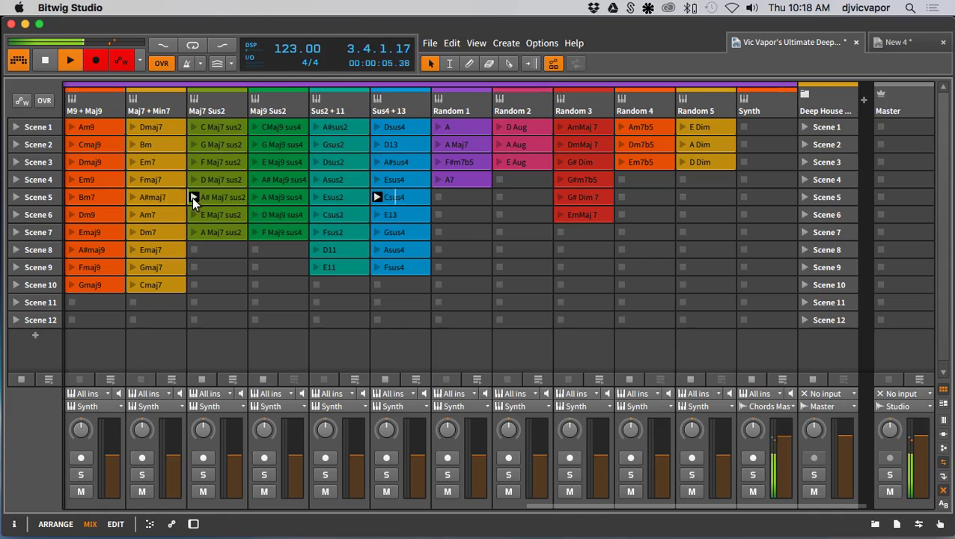
{"action": "left_click", "coordinate": [132, 161]}
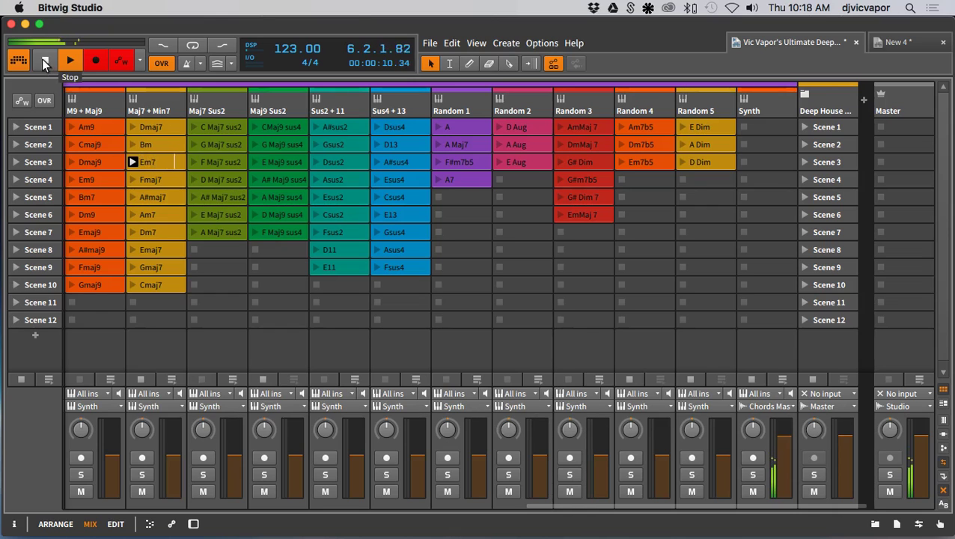
{"action": "left_click", "coordinate": [44, 64]}
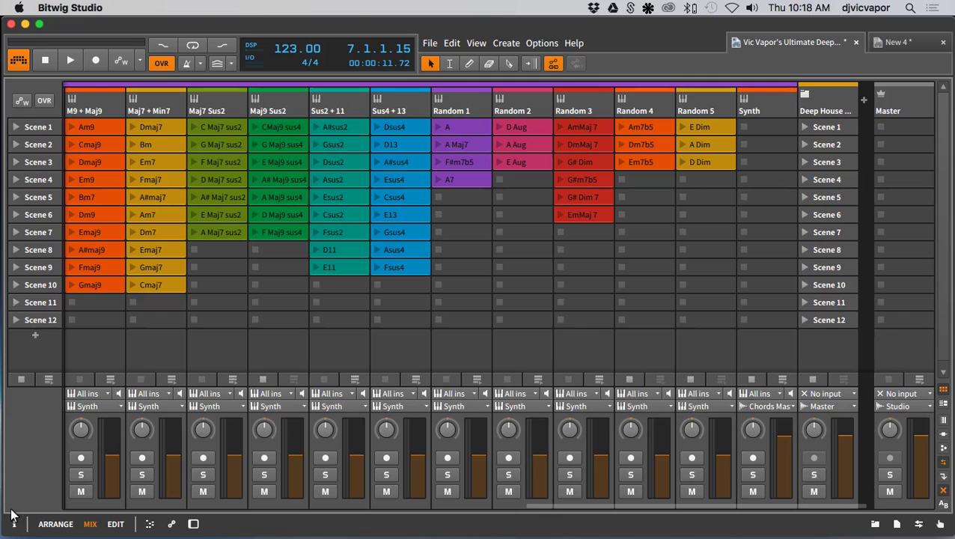
In the arranger, zoom to bars 1–7, select the recorded chord clips and Copy Arranger Clips
{"action": "left_click", "coordinate": [55, 524]}
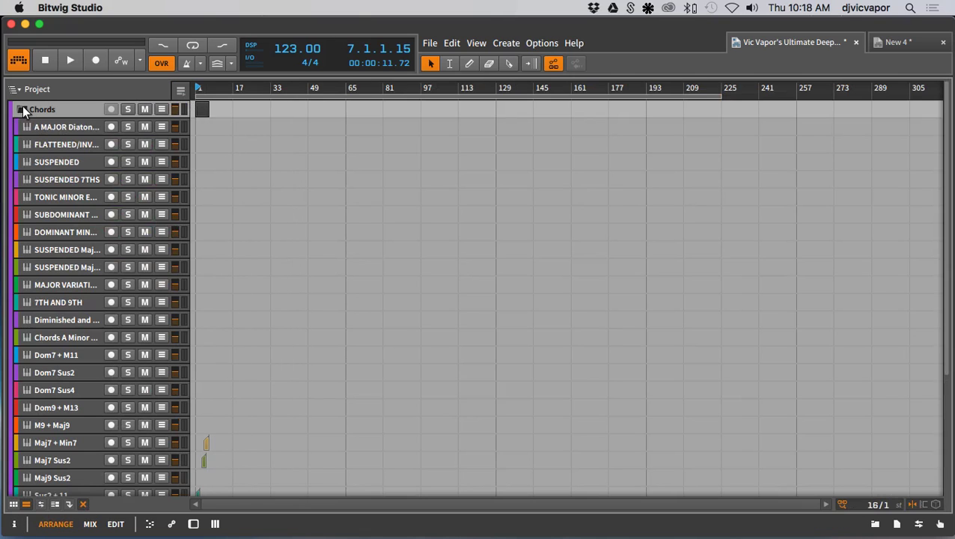
{"action": "scroll", "coordinate": [207, 251], "scroll_direction": "down", "scroll_amount": 3}
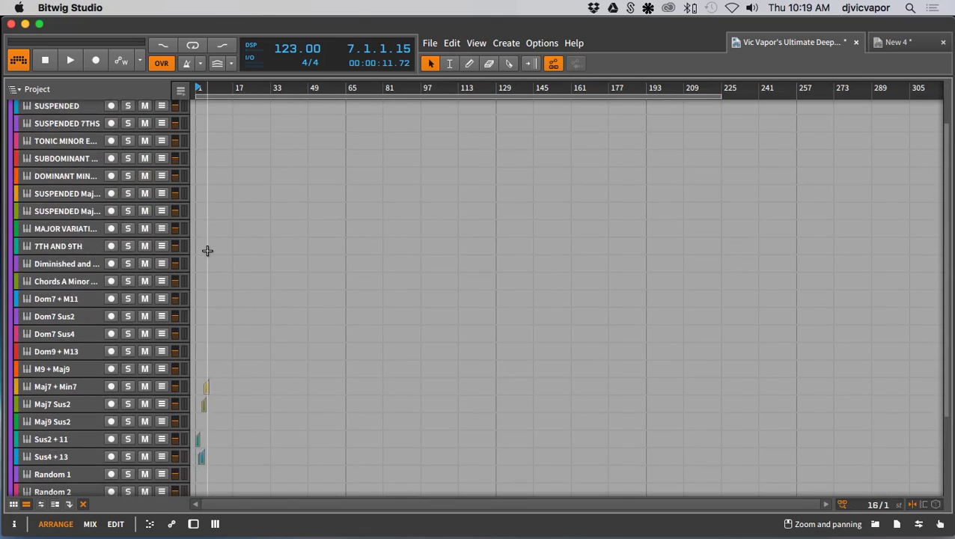
{"action": "scroll", "coordinate": [207, 251], "scroll_direction": "down", "scroll_amount": 5}
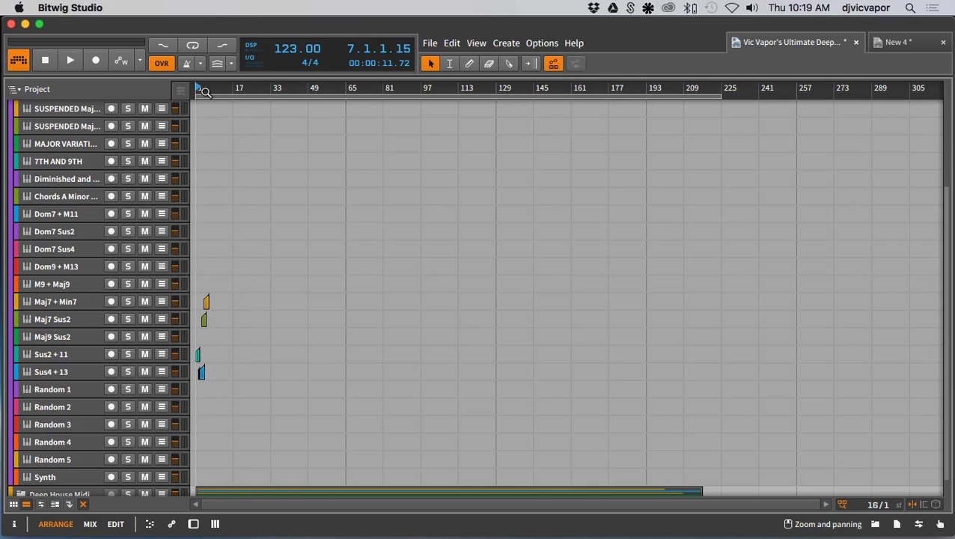
{"action": "left_click_drag", "start_coordinate": [206, 91], "coordinate": [206, 154]}
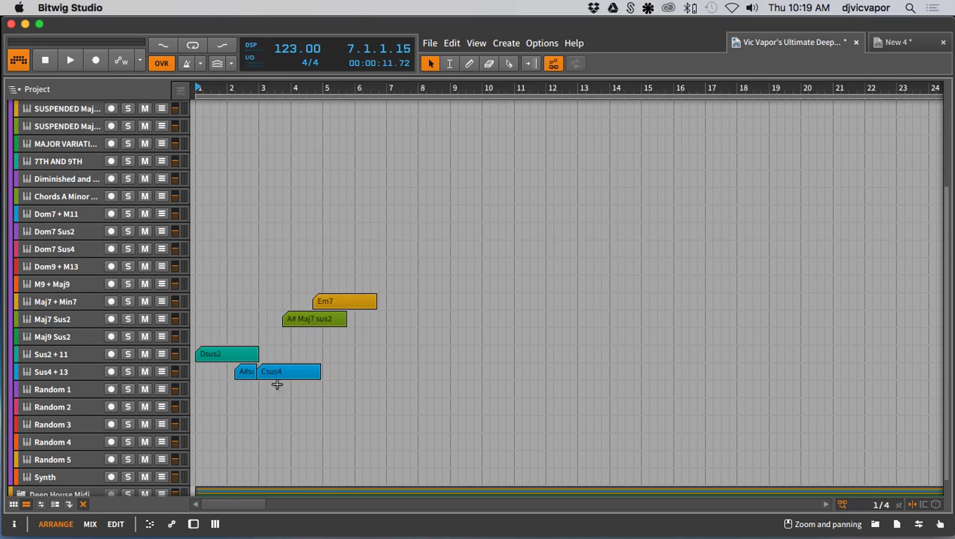
{"action": "left_click_drag", "start_coordinate": [387, 371], "coordinate": [201, 292]}
{"action": "right_click", "coordinate": [217, 355]}
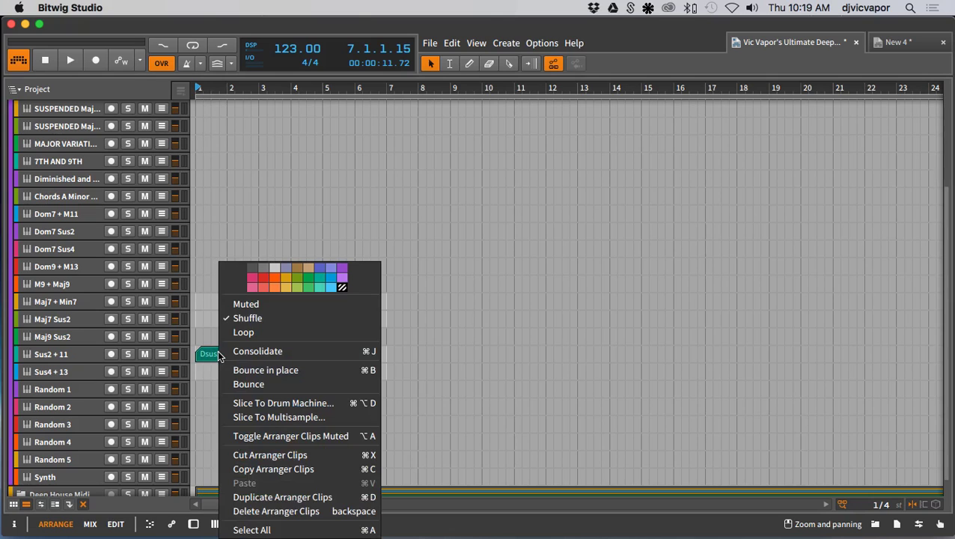
{"action": "left_click", "coordinate": [232, 469]}
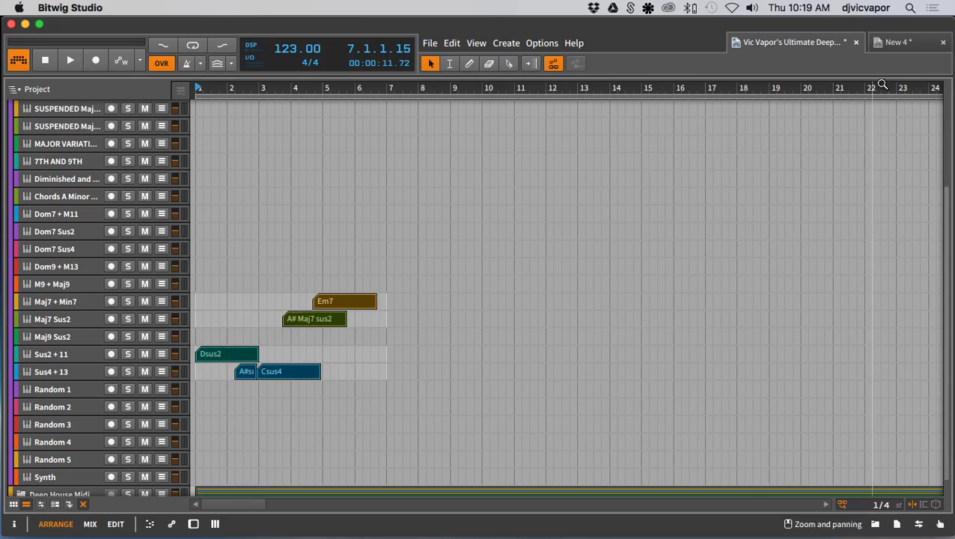
Paste the copied chord clips into New 4's arrangement and zoom out to check them
{"action": "left_click", "coordinate": [905, 42]}
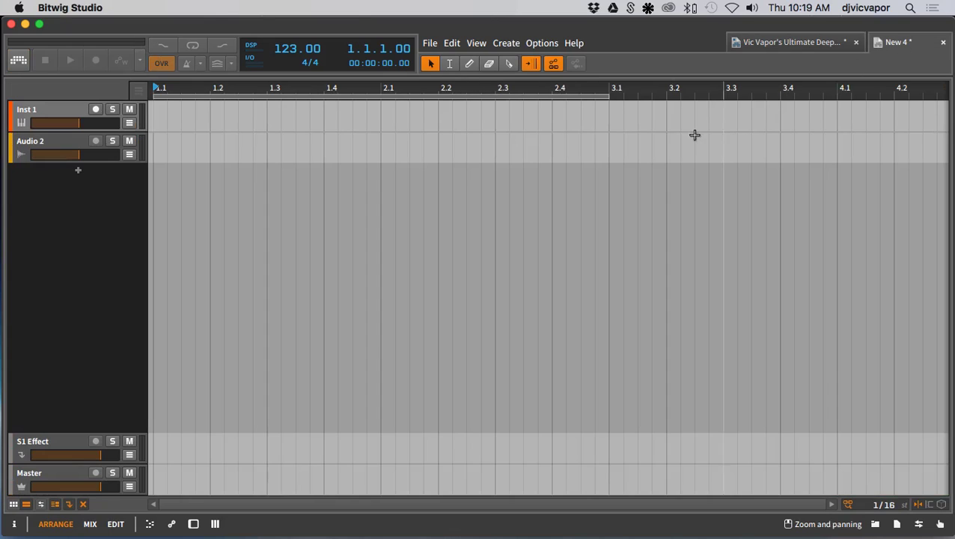
{"action": "right_click", "coordinate": [157, 121]}
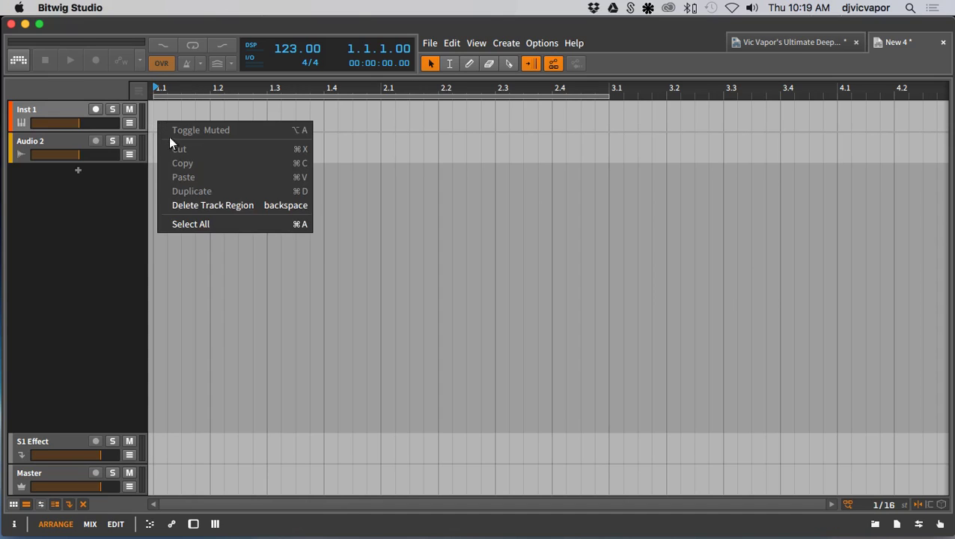
{"action": "left_click", "coordinate": [157, 111]}
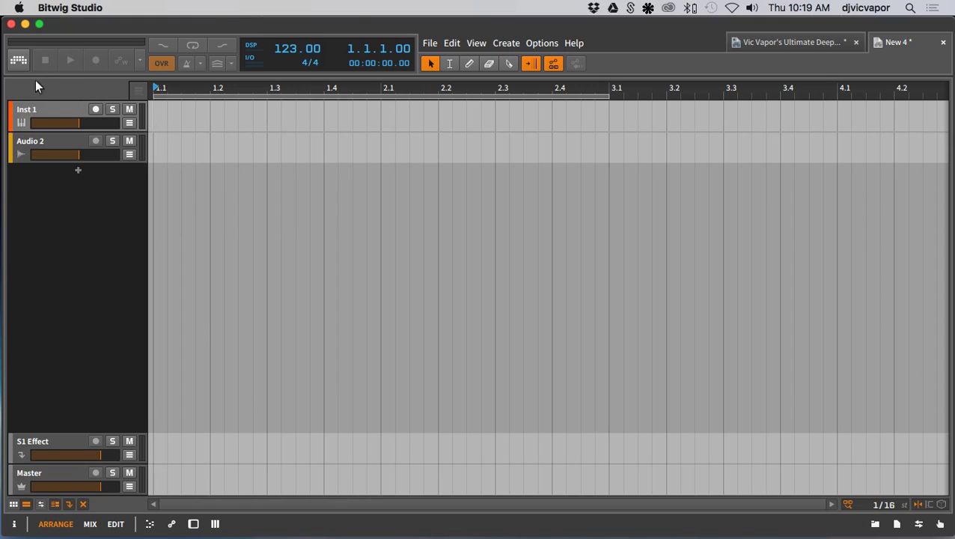
{"action": "right_click", "coordinate": [167, 118]}
{"action": "left_click", "coordinate": [121, 244]}
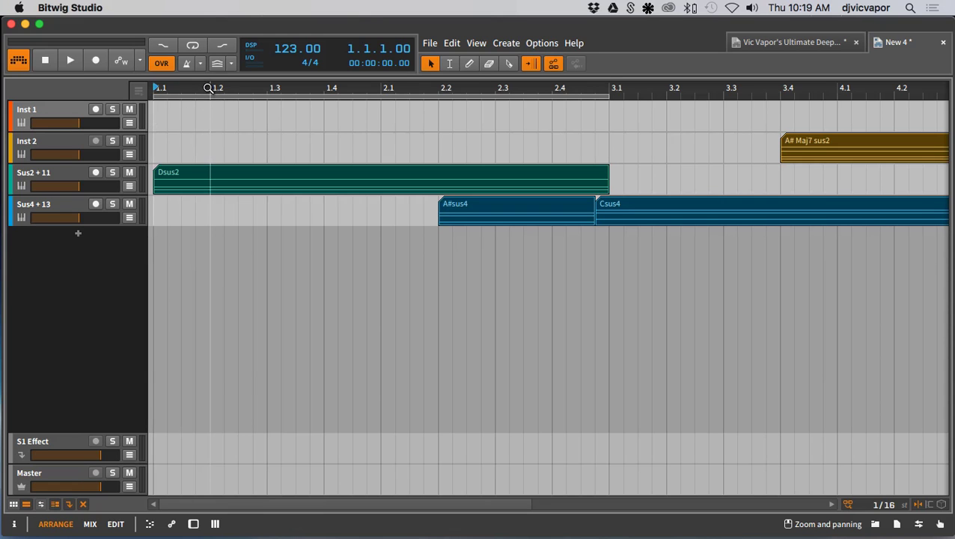
{"action": "left_click_drag", "start_coordinate": [209, 88], "coordinate": [366, 69]}
{"action": "left_click", "coordinate": [818, 42]}
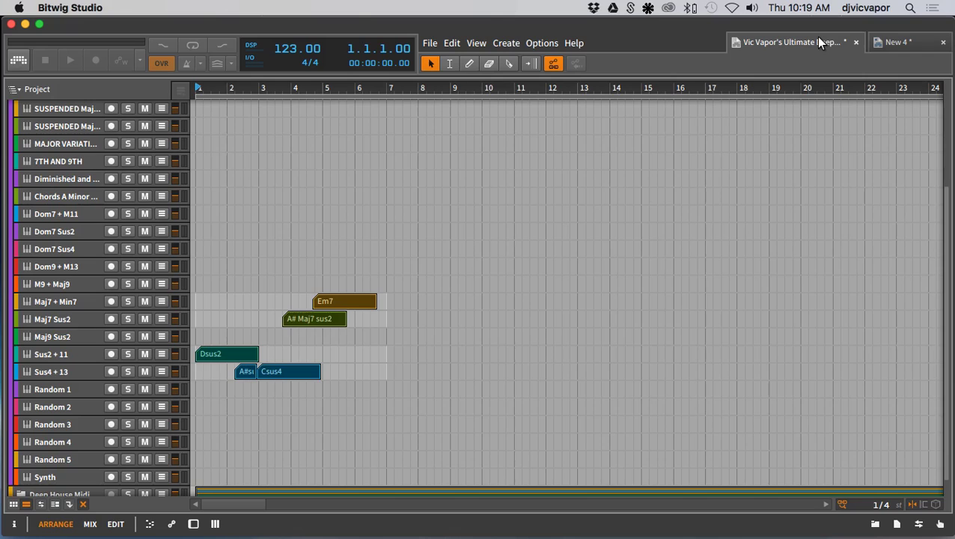
Place Dsus2, A#sus4 and Csus4 end to end on Inst 1 in New 4
{"action": "left_click", "coordinate": [897, 42]}
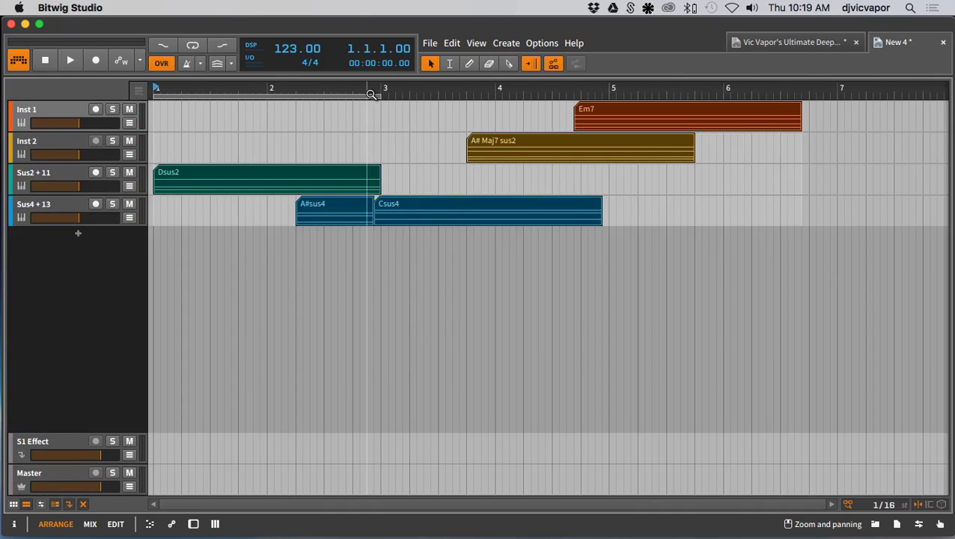
{"action": "left_click_drag", "start_coordinate": [380, 95], "coordinate": [830, 97]}
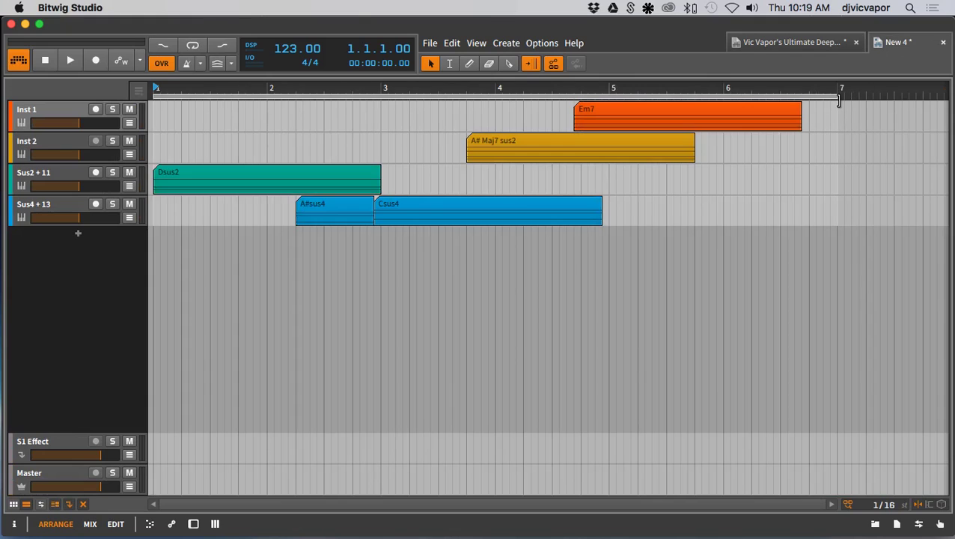
{"action": "left_click", "coordinate": [198, 180]}
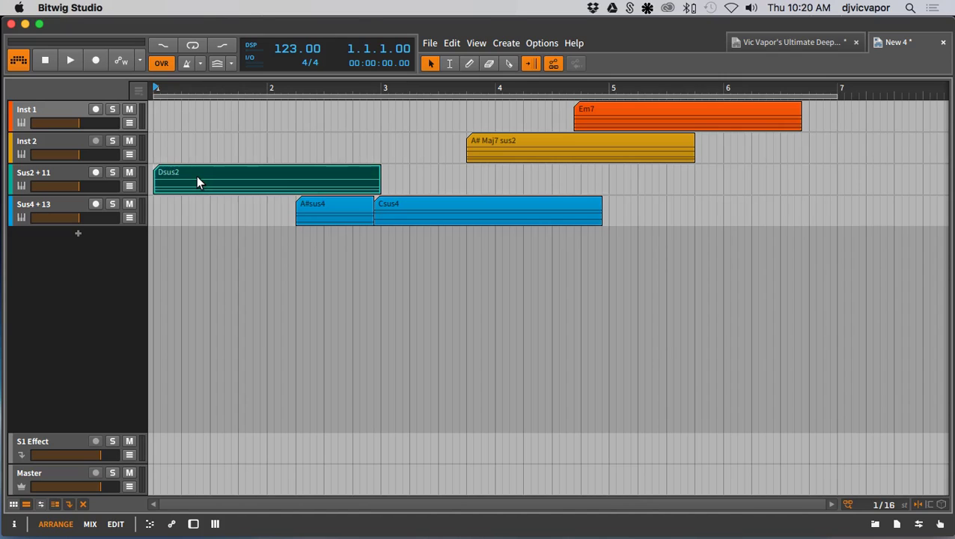
{"action": "left_click_drag", "start_coordinate": [197, 178], "coordinate": [196, 127]}
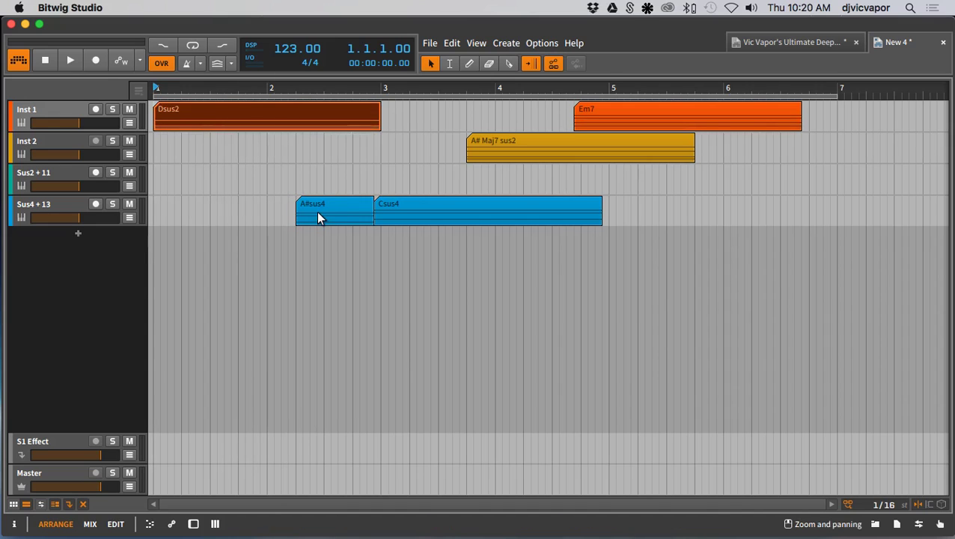
{"action": "left_click_drag", "start_coordinate": [316, 211], "coordinate": [315, 124]}
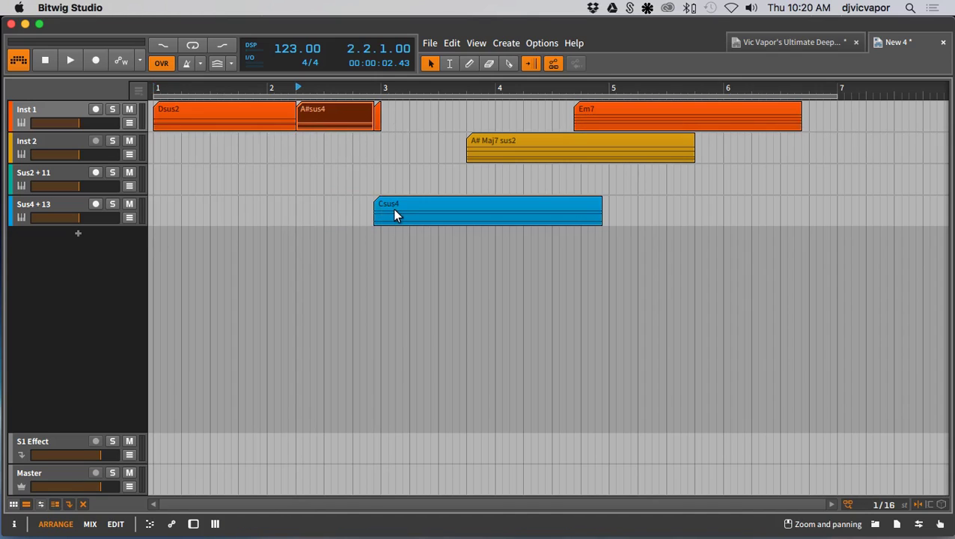
{"action": "left_click_drag", "start_coordinate": [394, 212], "coordinate": [395, 129]}
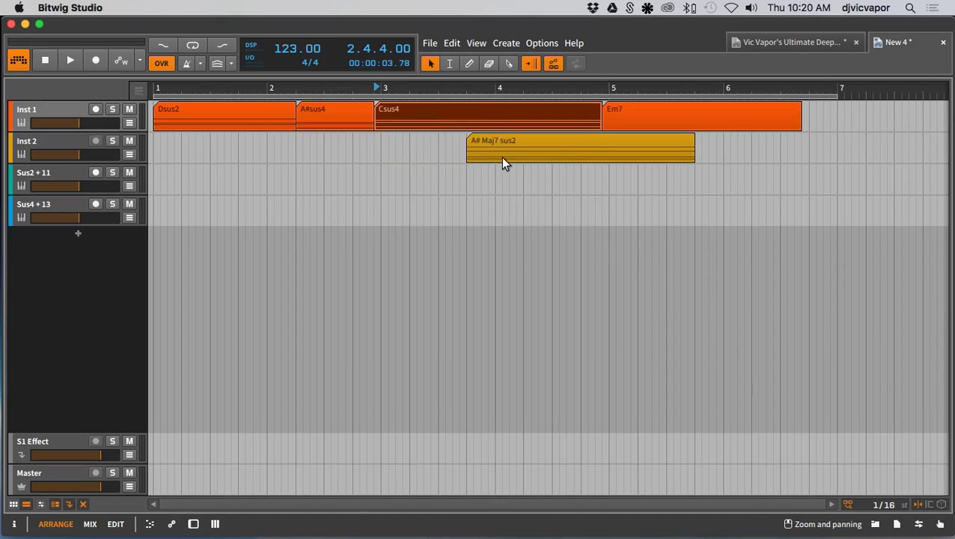
{"action": "left_click_drag", "start_coordinate": [403, 121], "coordinate": [399, 117]}
Move A# Maj7 sus2 onto Inst 1, start Em7 at bar 6, and extend it to bar 7
{"action": "left_click_drag", "start_coordinate": [490, 159], "coordinate": [519, 123]}
{"action": "left_click", "coordinate": [753, 119]}
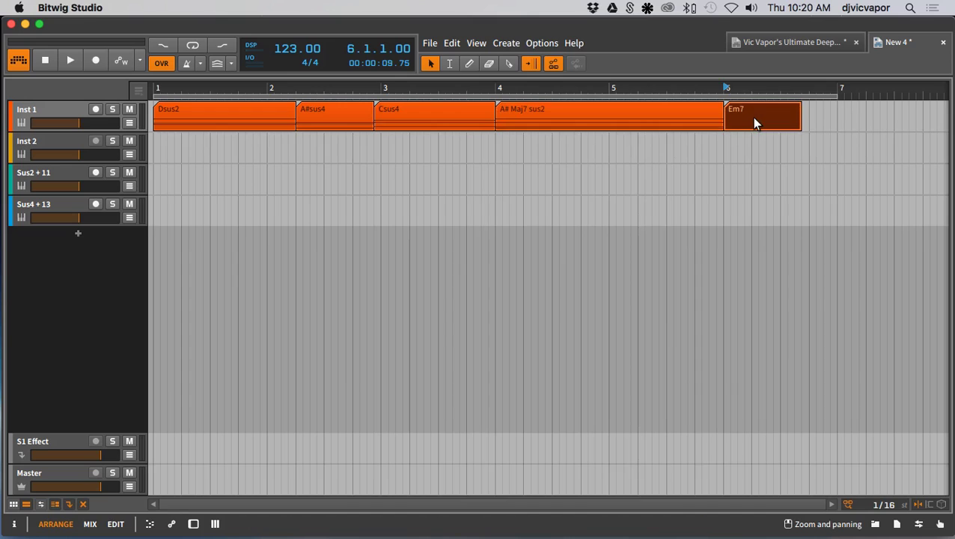
{"action": "mouse_move", "coordinate": [749, 110]}
{"action": "left_mouse_down"}
{"action": "mouse_move", "coordinate": [794, 113]}
{"action": "mouse_move", "coordinate": [747, 115]}
{"action": "left_mouse_up"}
{"action": "left_click", "coordinate": [729, 159]}
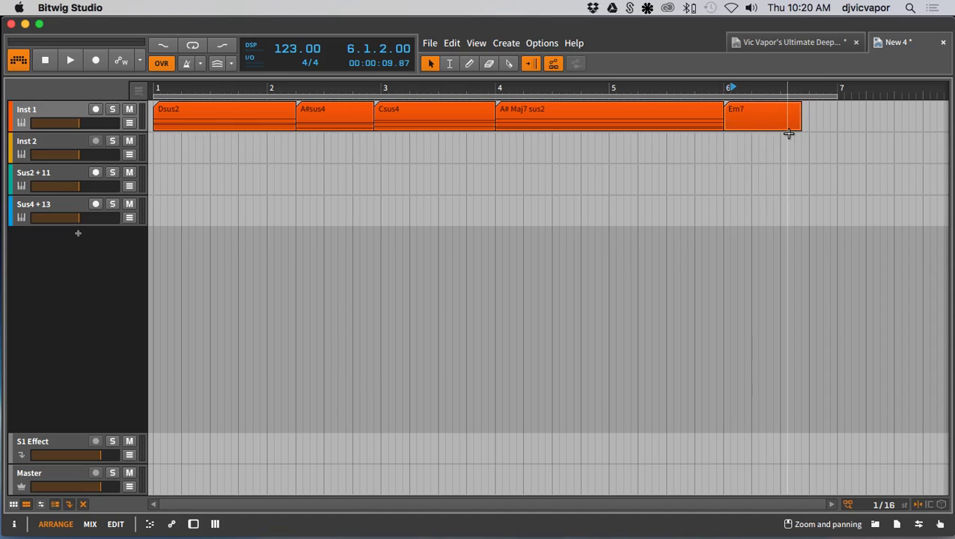
{"action": "left_click_drag", "start_coordinate": [803, 125], "coordinate": [843, 121]}
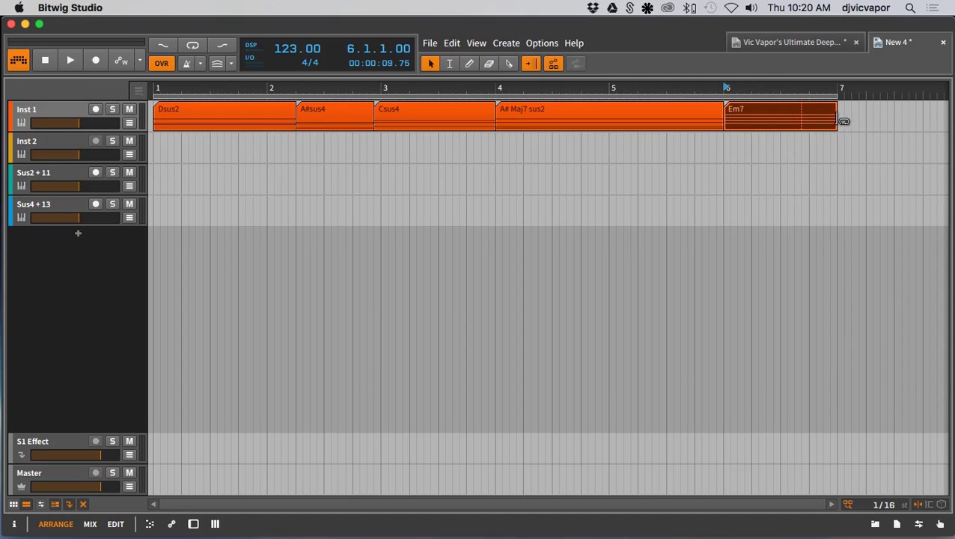
{"action": "left_click", "coordinate": [733, 175]}
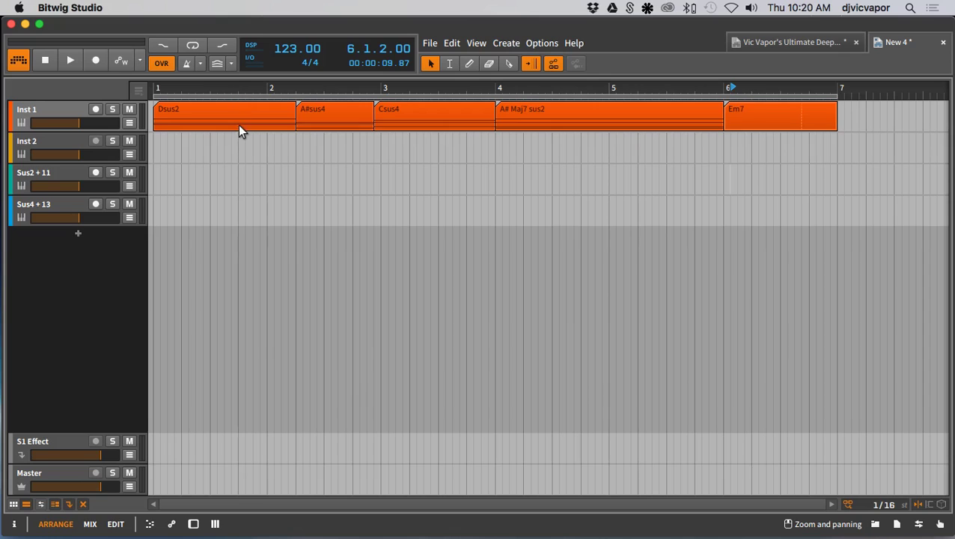
{"action": "left_click", "coordinate": [72, 147]}
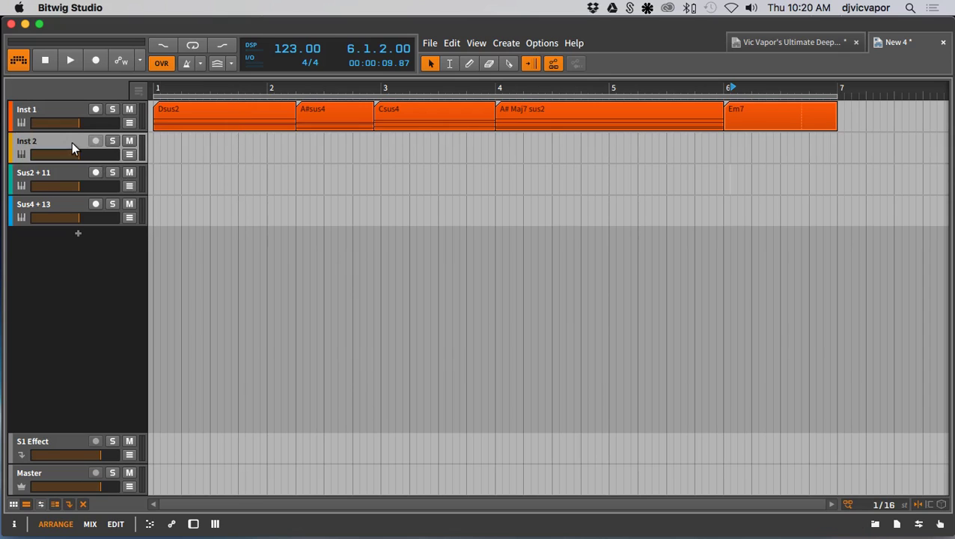
Delete the empty extra tracks and add a Bitwig Polysynth to the Inst 1 chord track
{"action": "key", "text": "Delete"}
{"action": "key", "text": "Delete"}
{"action": "key", "text": "Delete"}
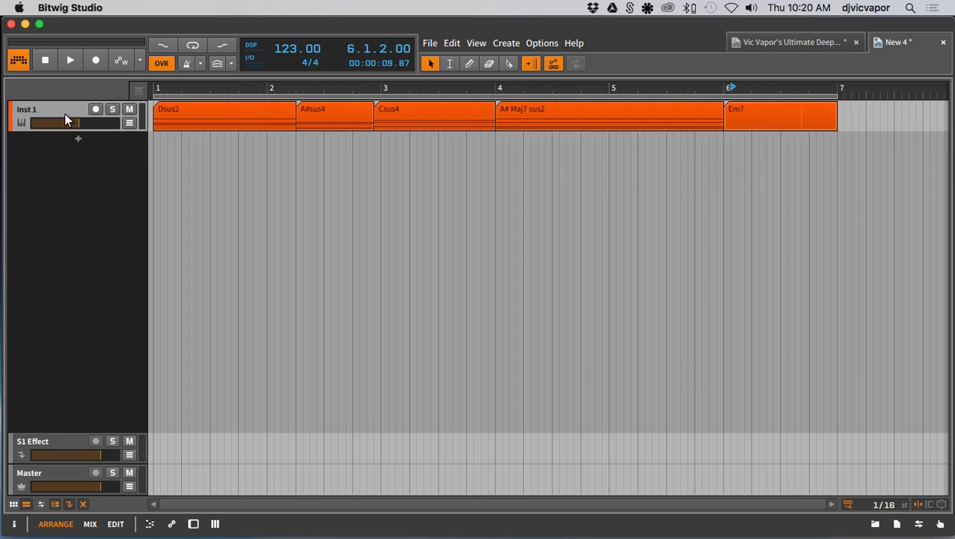
{"action": "double_click", "coordinate": [64, 109]}
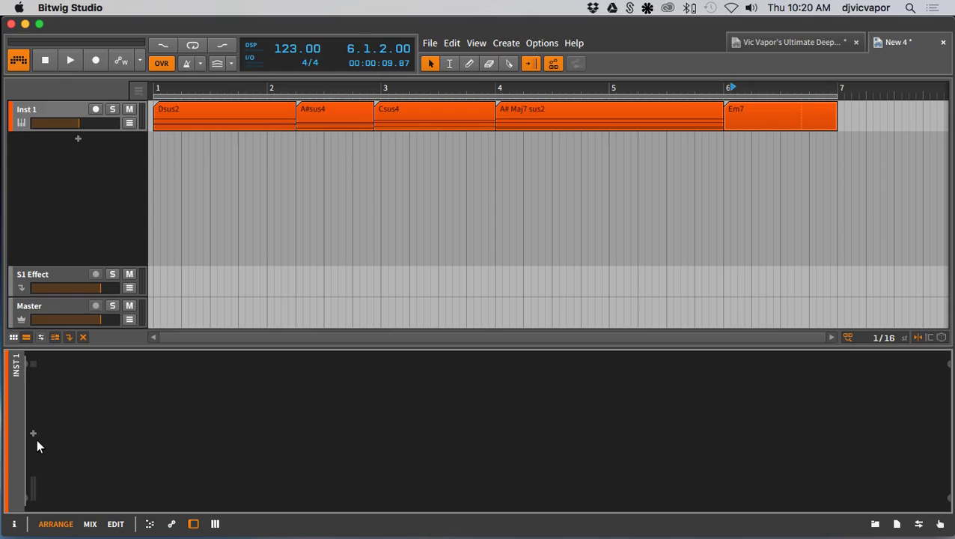
{"action": "left_click", "coordinate": [32, 432]}
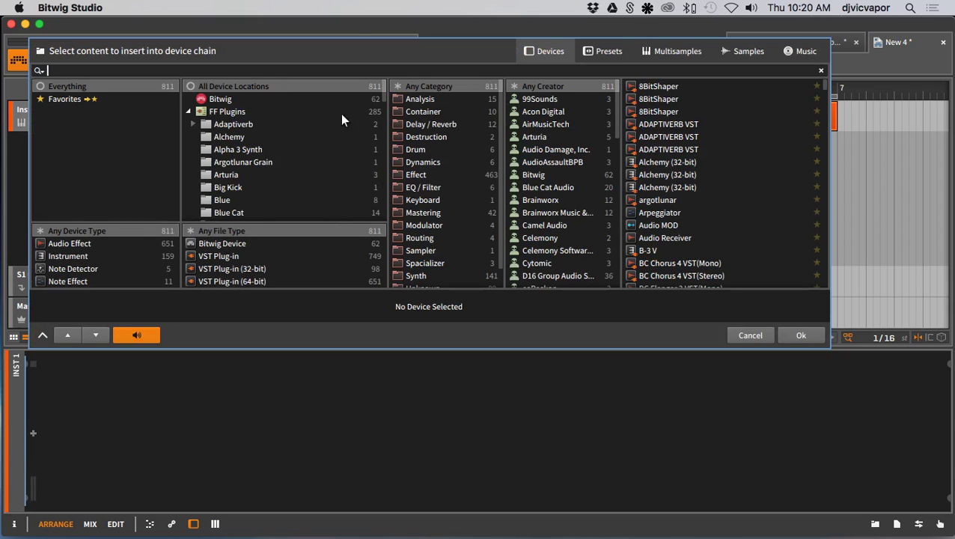
{"action": "left_click", "coordinate": [268, 100]}
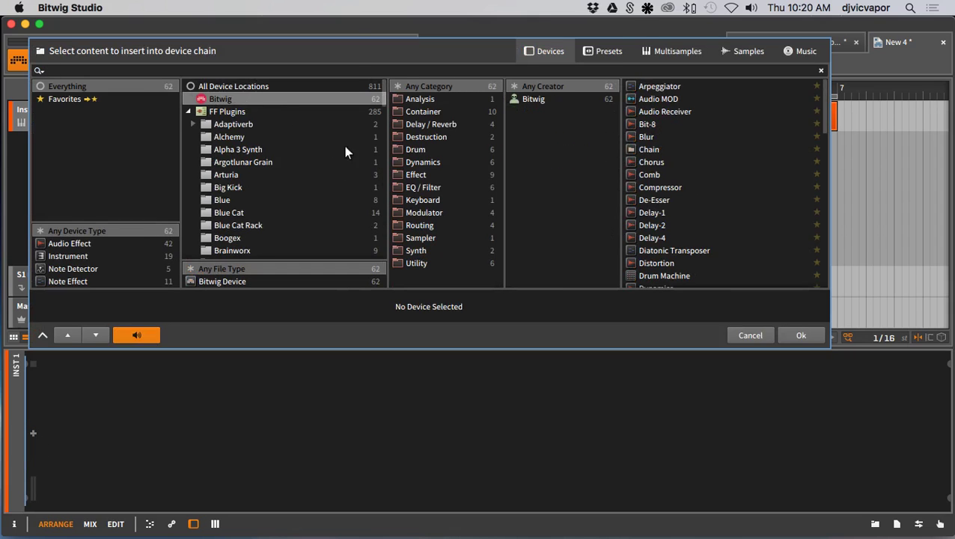
{"action": "left_click", "coordinate": [416, 250]}
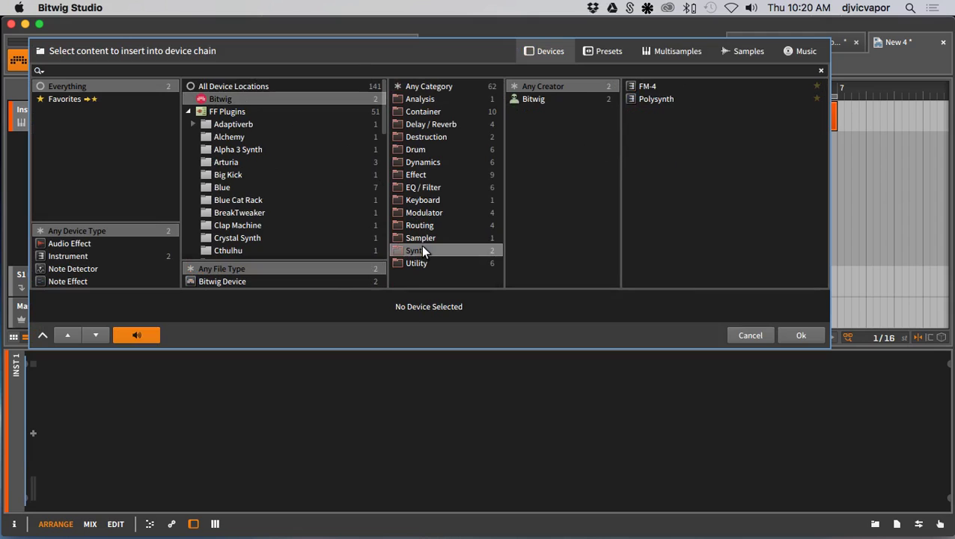
{"action": "left_click", "coordinate": [653, 99]}
{"action": "left_click", "coordinate": [817, 334]}
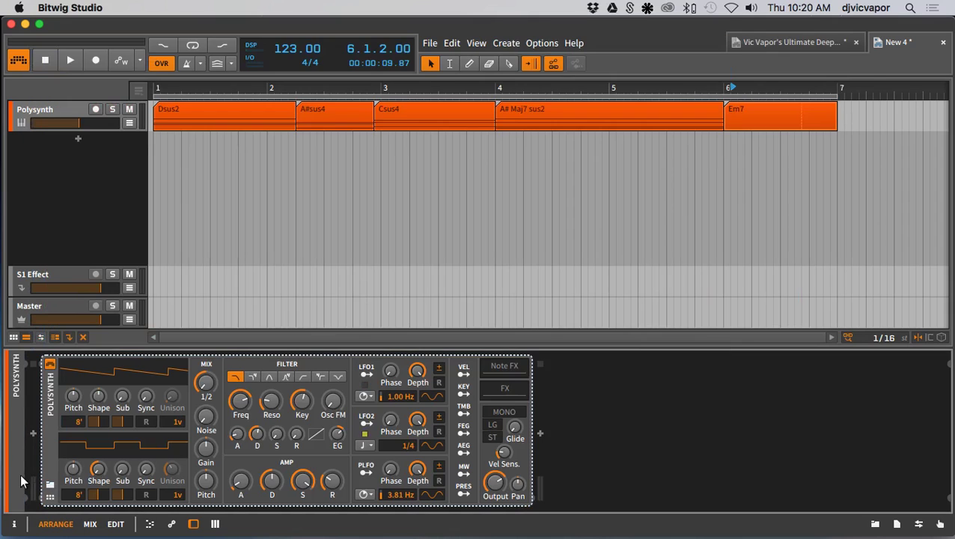
Load the Electropiano 1 preset from the Keyboards category onto the Polysynth
{"action": "left_click", "coordinate": [50, 486]}
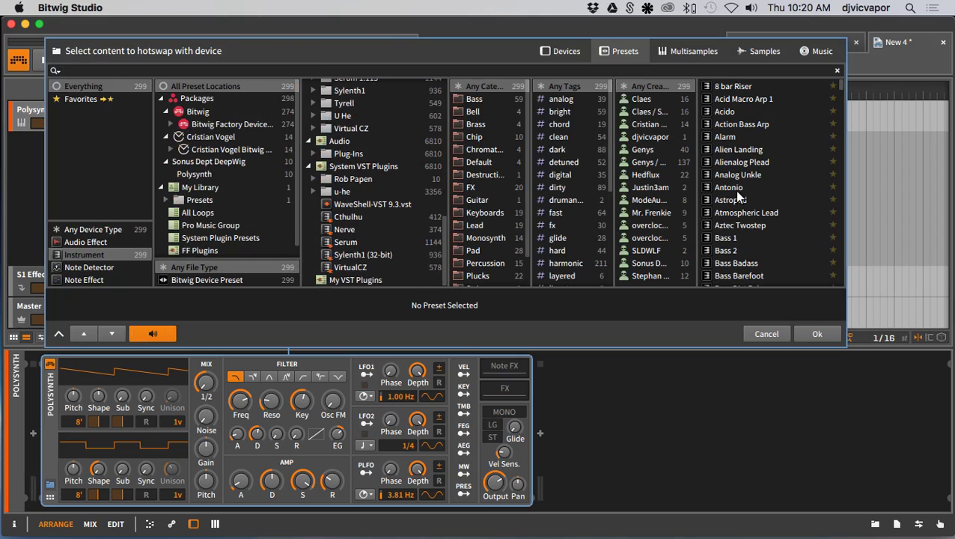
{"action": "left_click", "coordinate": [479, 213]}
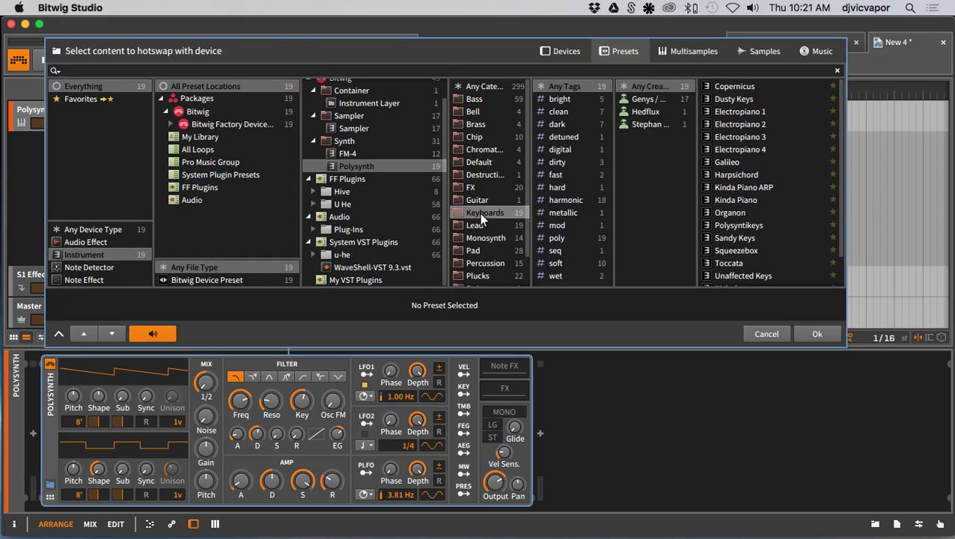
{"action": "left_click", "coordinate": [724, 112]}
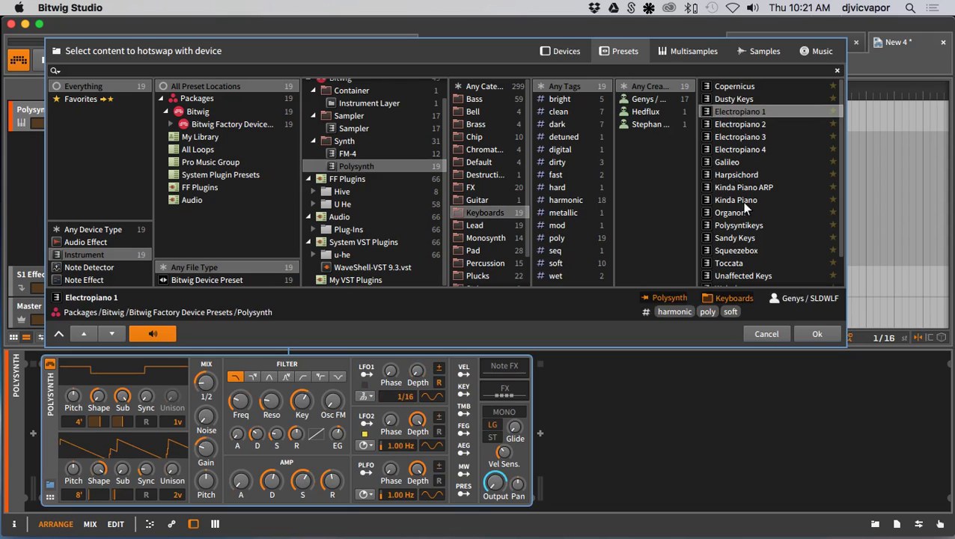
{"action": "left_click", "coordinate": [813, 331]}
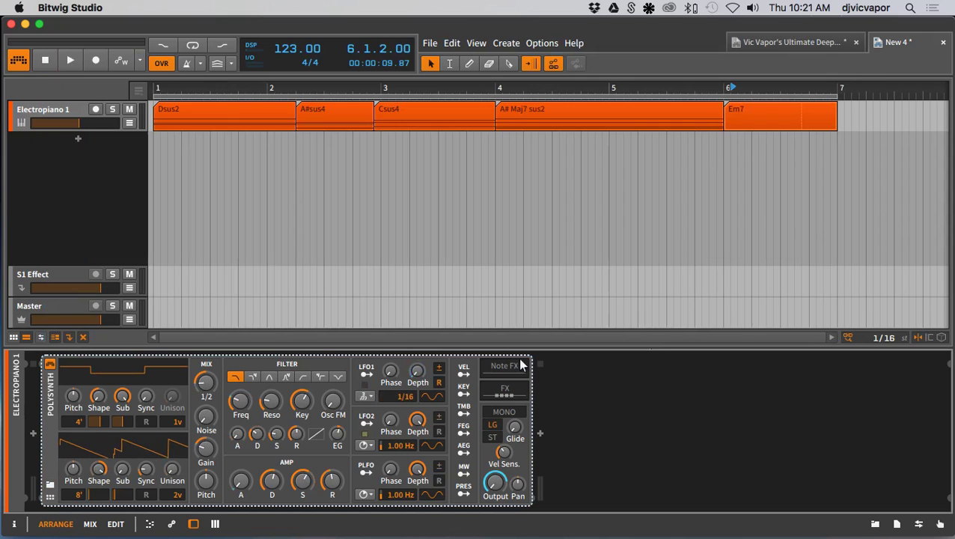
Play the progression from bar 1 with looping enabled to audition the Electropiano sound
{"action": "left_click", "coordinate": [74, 62]}
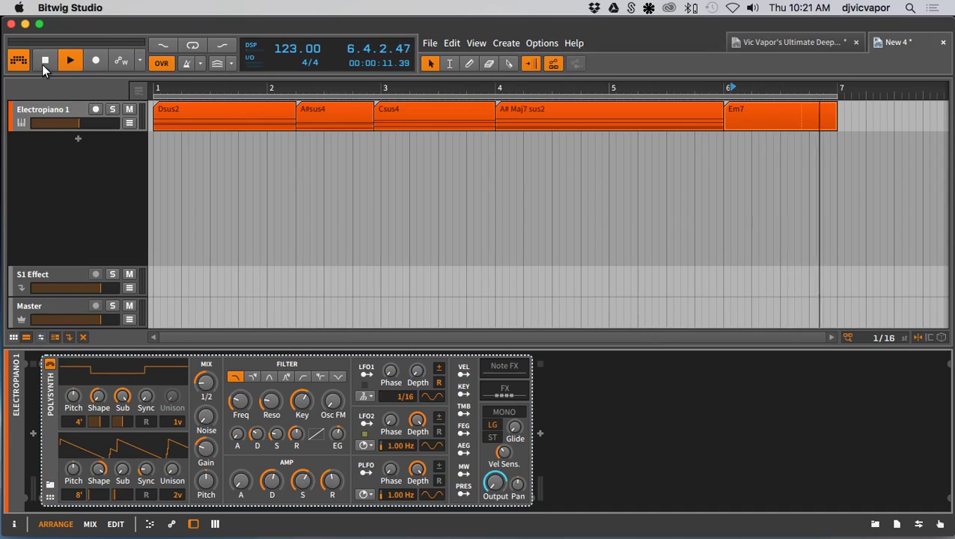
{"action": "left_click", "coordinate": [44, 62]}
{"action": "left_click", "coordinate": [70, 60]}
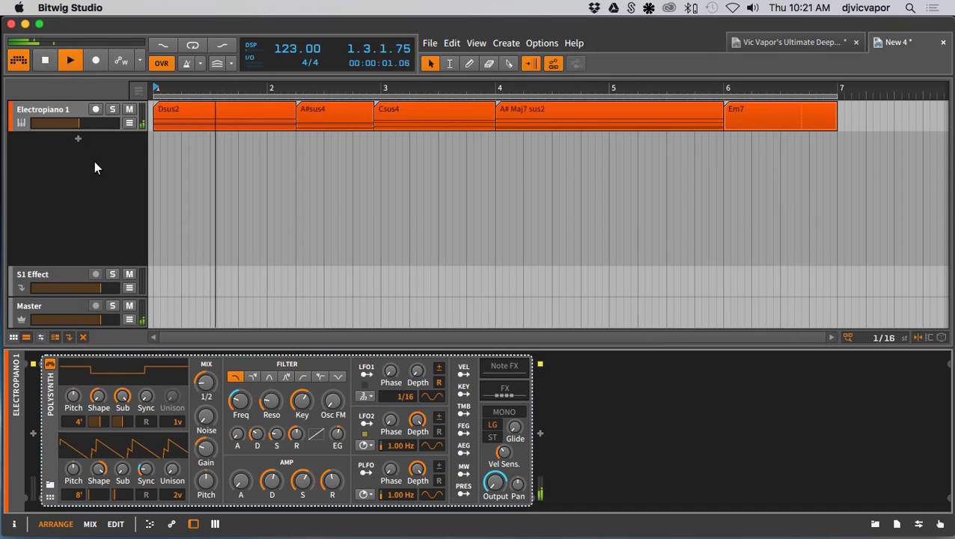
{"action": "left_click", "coordinate": [192, 47]}
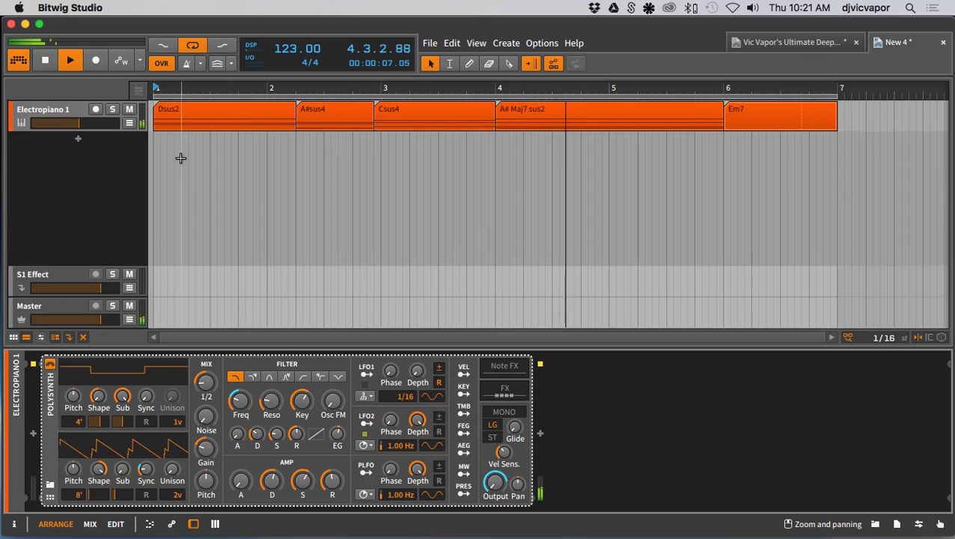
{"action": "key", "text": "space"}
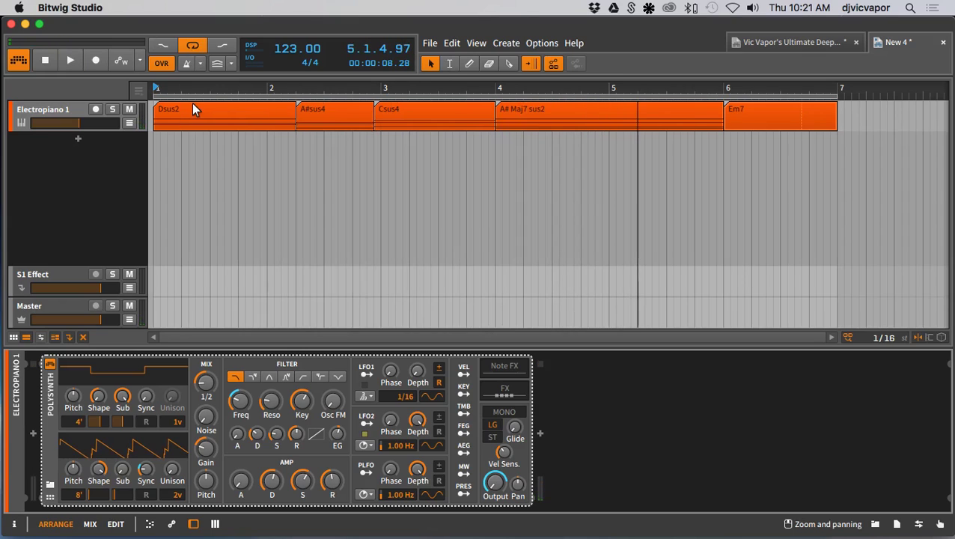
Open the Dsus2 clip in an enlarged, zoomed-in note editor showing only used pitches
{"action": "double_click", "coordinate": [192, 109]}
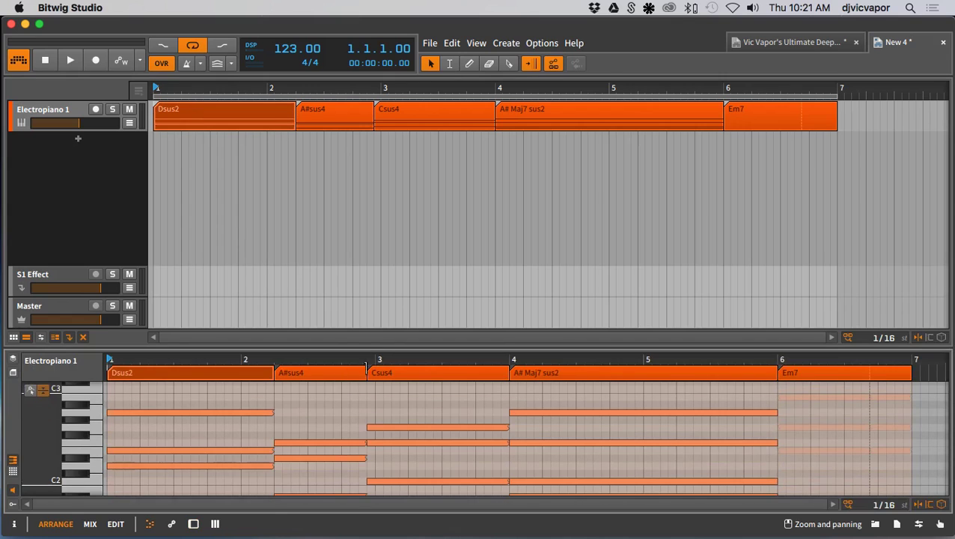
{"action": "left_click_drag", "start_coordinate": [375, 348], "coordinate": [358, 247]}
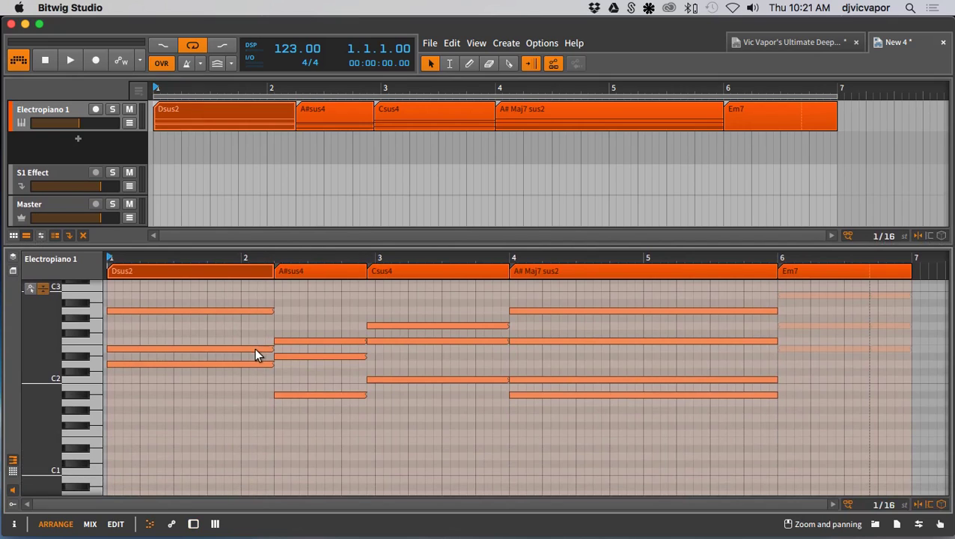
{"action": "scroll", "coordinate": [212, 382], "scroll_direction": "up", "scroll_amount": 2}
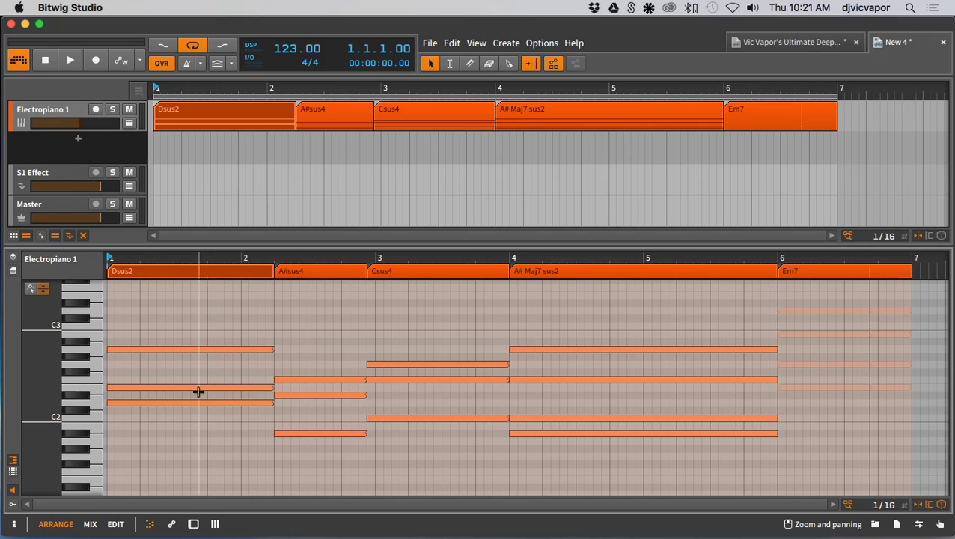
{"action": "left_click", "coordinate": [12, 472]}
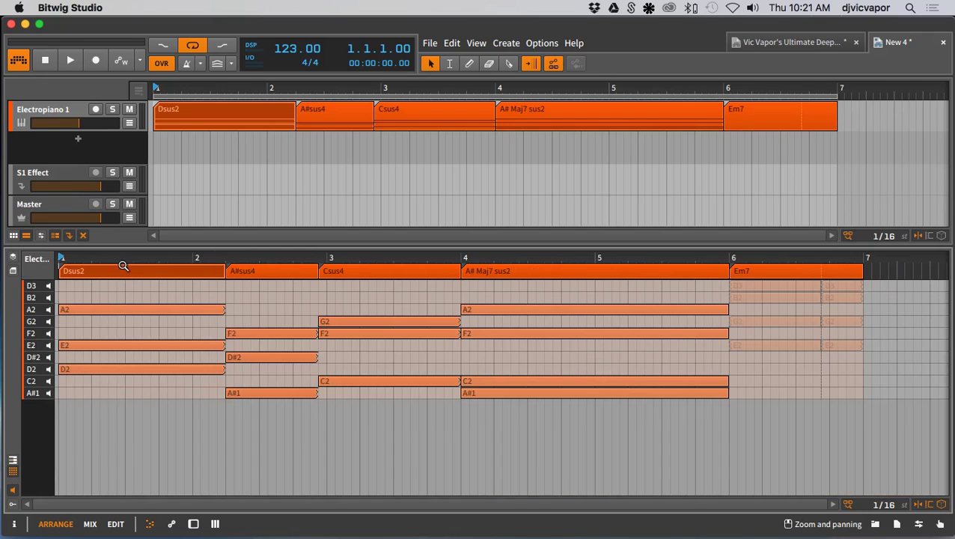
{"action": "mouse_move", "coordinate": [123, 265]}
{"action": "left_mouse_down"}
{"action": "mouse_move", "coordinate": [124, 251]}
{"action": "mouse_move", "coordinate": [137, 273]}
{"action": "mouse_move", "coordinate": [137, 262]}
{"action": "left_mouse_up"}
Delay the start of A2 in the Dsus2 chord and of F2 and D#2 in A#sus4
{"action": "left_click_drag", "start_coordinate": [125, 292], "coordinate": [120, 321]}
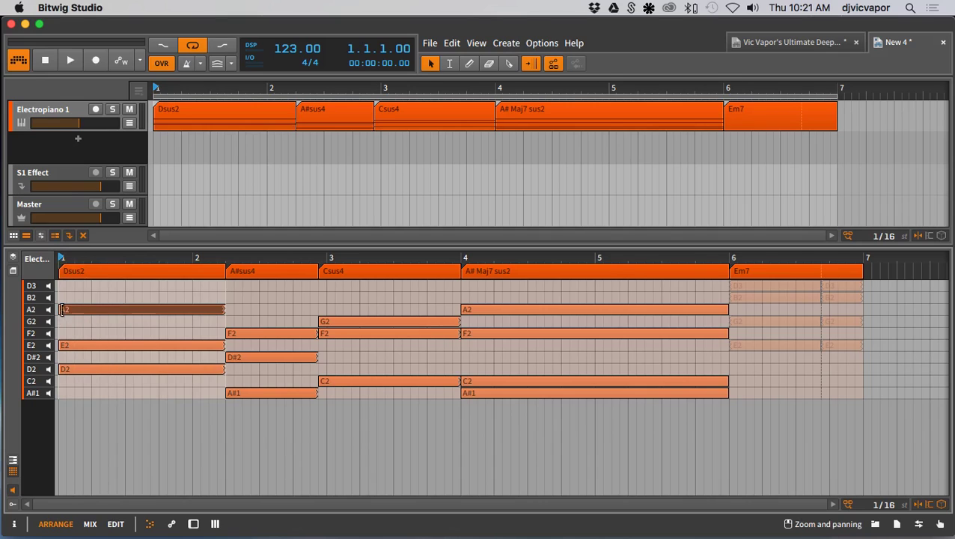
{"action": "left_click_drag", "start_coordinate": [61, 309], "coordinate": [158, 311]}
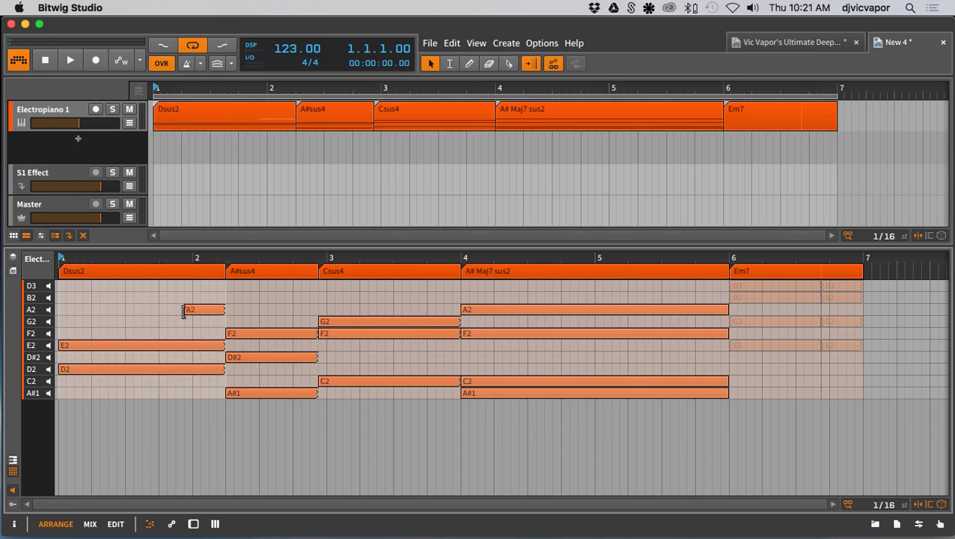
{"action": "left_click_drag", "start_coordinate": [189, 313], "coordinate": [194, 310]}
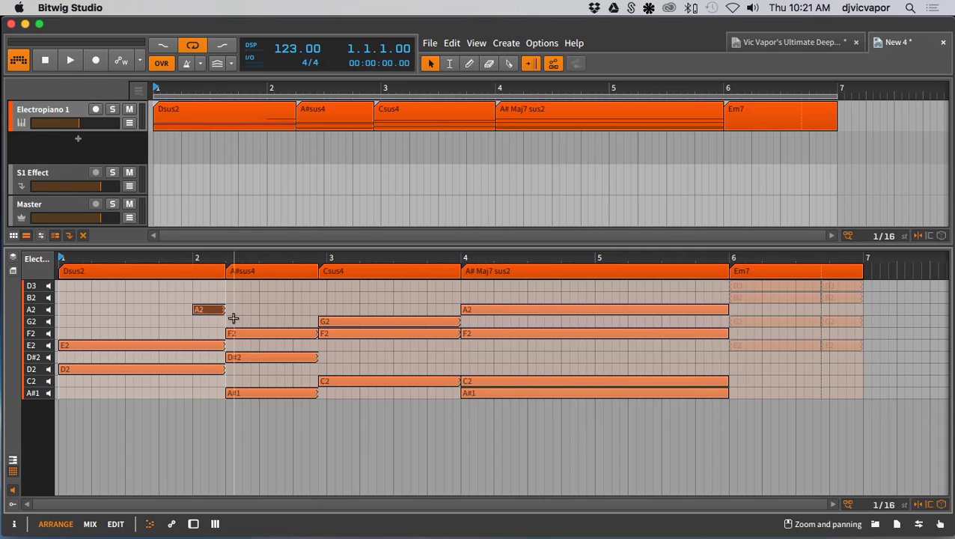
{"action": "left_click", "coordinate": [284, 318]}
{"action": "left_click_drag", "start_coordinate": [284, 318], "coordinate": [279, 371]}
{"action": "left_click_drag", "start_coordinate": [226, 357], "coordinate": [292, 357]}
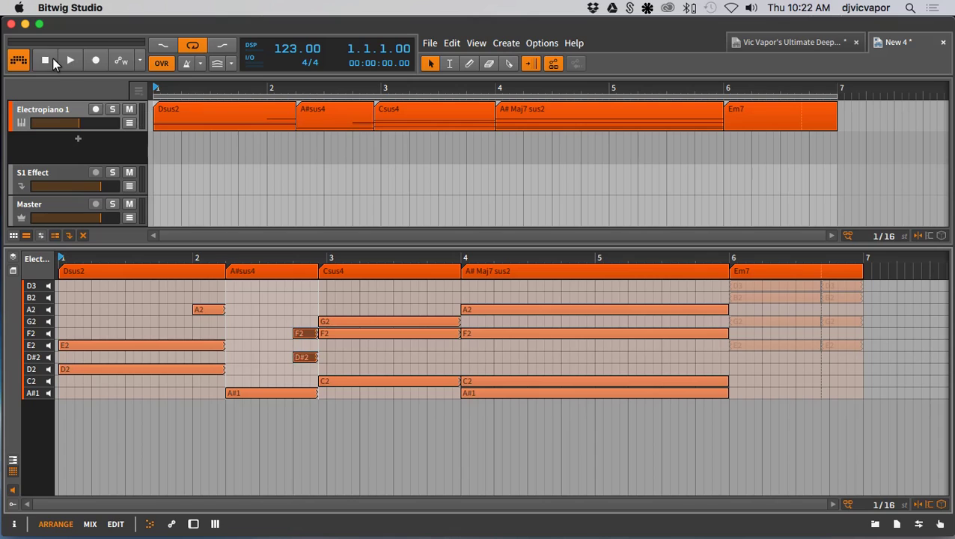
Play back the edited chords, then shift the Em7 clip slightly later
{"action": "left_click", "coordinate": [63, 58]}
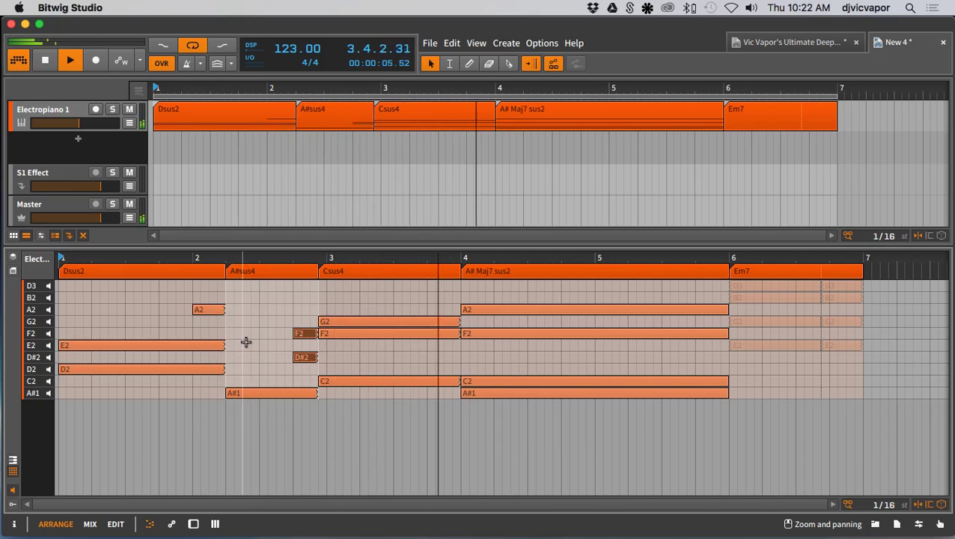
{"action": "key", "text": "space"}
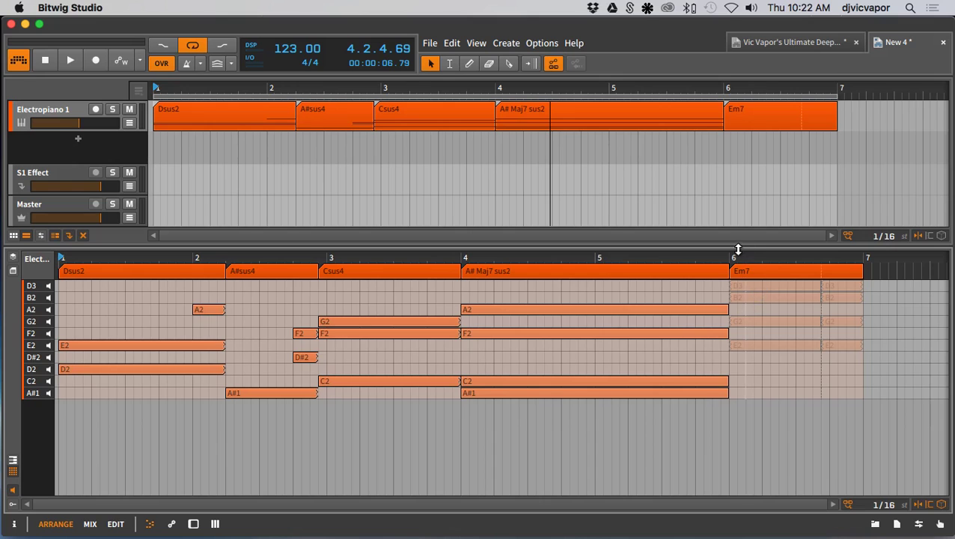
{"action": "left_click_drag", "start_coordinate": [753, 120], "coordinate": [724, 121]}
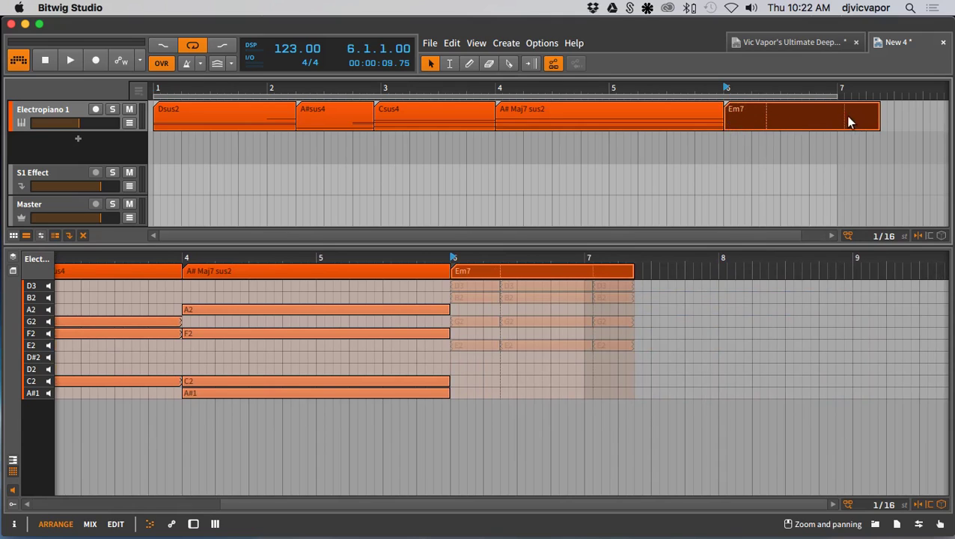
Shorten the Em7 clip, zoom to show all chords, and delete the Em7 clip
{"action": "left_click_drag", "start_coordinate": [874, 125], "coordinate": [766, 125]}
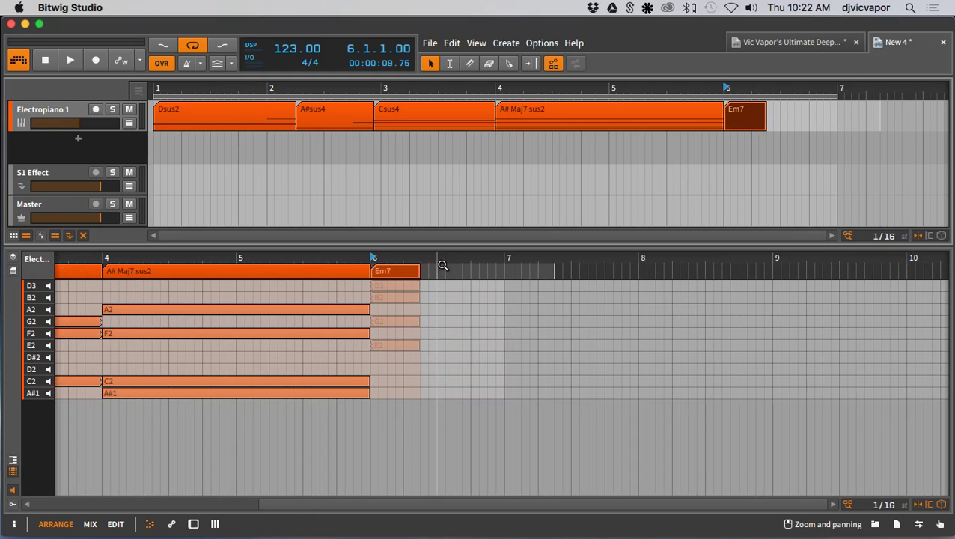
{"action": "left_click_drag", "start_coordinate": [432, 261], "coordinate": [602, 263]}
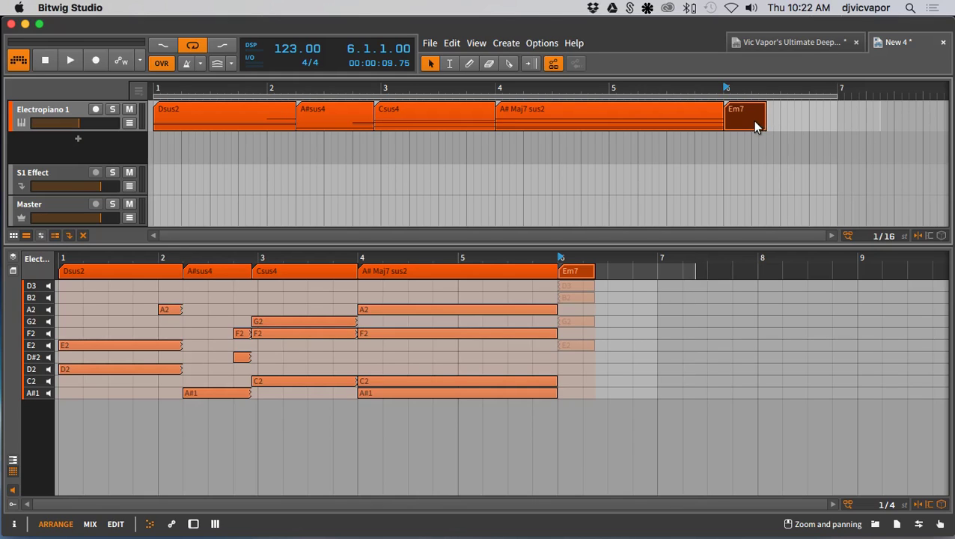
{"action": "key", "text": "Delete"}
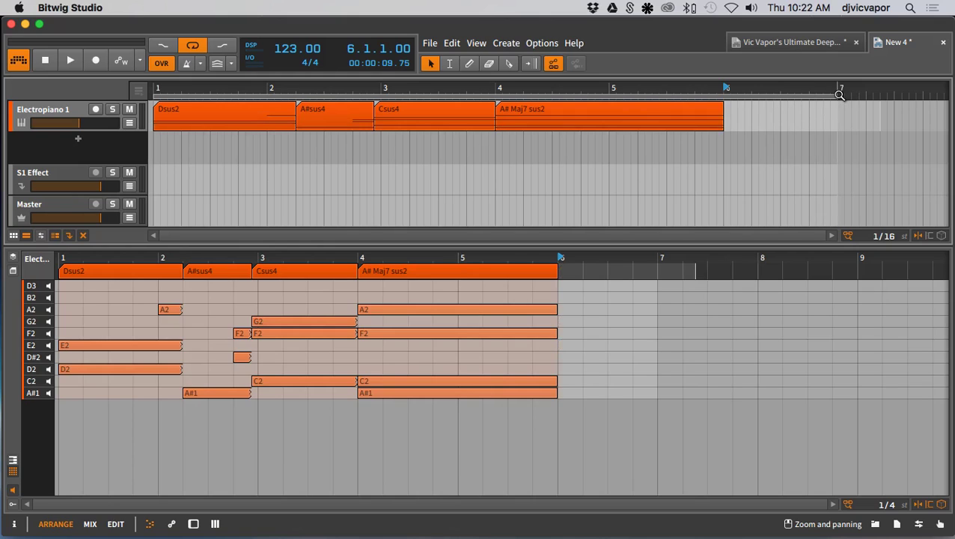
End the loop at bar 6 and resize the short F2 note under A#sus4
{"action": "left_click_drag", "start_coordinate": [834, 96], "coordinate": [726, 97]}
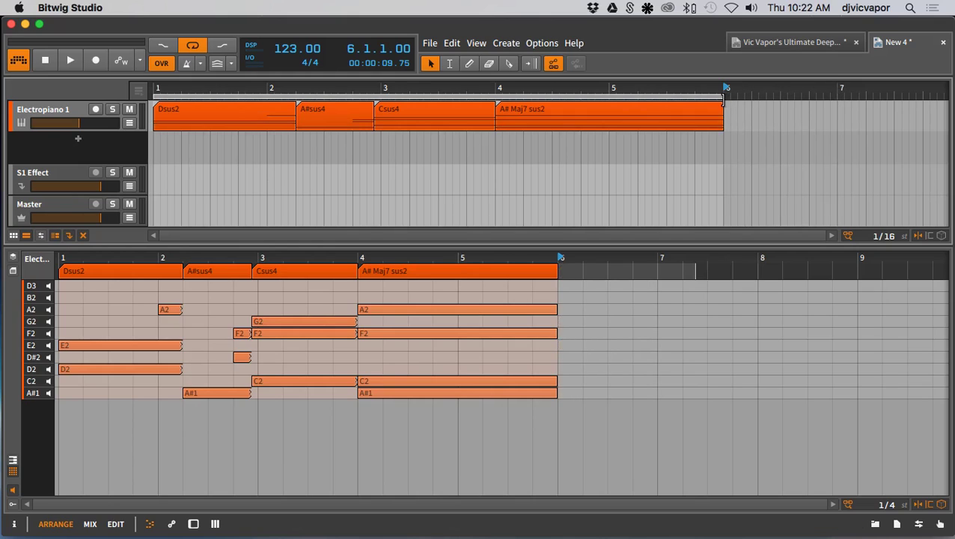
{"action": "mouse_move", "coordinate": [447, 256]}
{"action": "left_mouse_down"}
{"action": "mouse_move", "coordinate": [442, 277]}
{"action": "mouse_move", "coordinate": [442, 243]}
{"action": "left_mouse_up"}
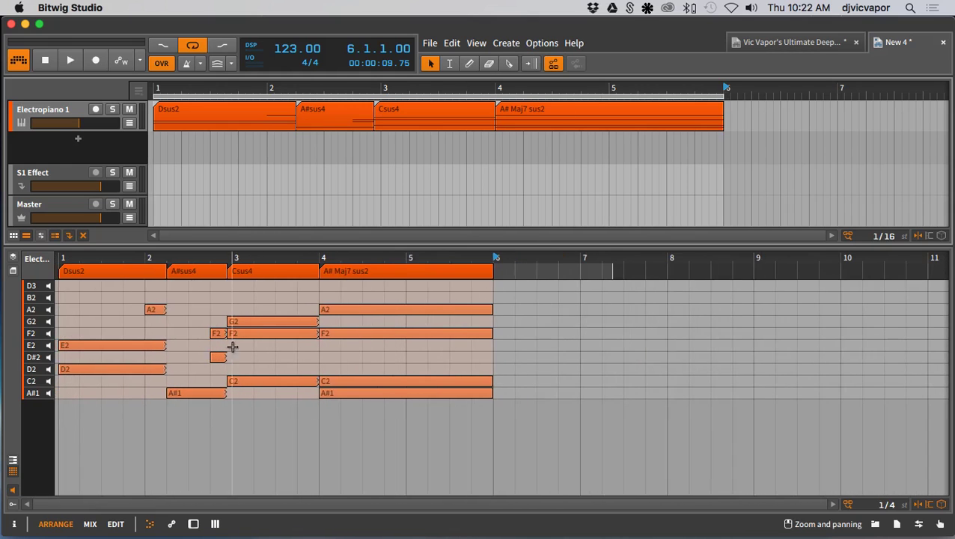
{"action": "left_click", "coordinate": [215, 332]}
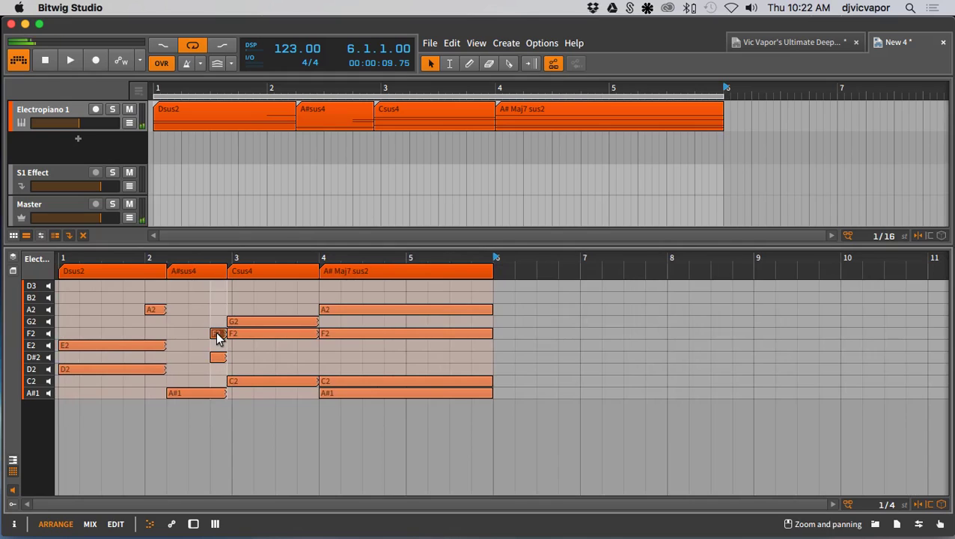
{"action": "left_click_drag", "start_coordinate": [216, 336], "coordinate": [218, 338]}
{"action": "left_click_drag", "start_coordinate": [188, 334], "coordinate": [215, 333]}
{"action": "left_click_drag", "start_coordinate": [213, 334], "coordinate": [198, 335]}
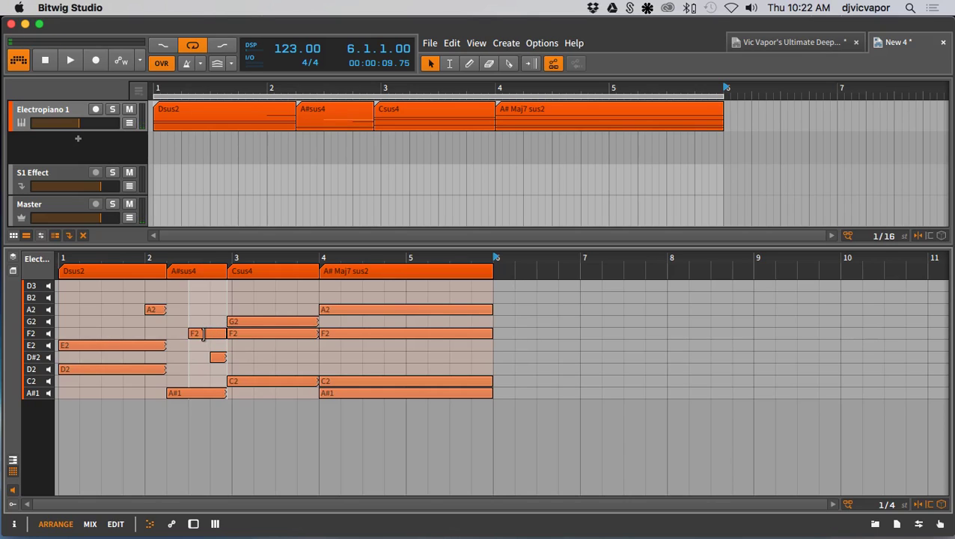
{"action": "left_click_drag", "start_coordinate": [223, 330], "coordinate": [212, 333]}
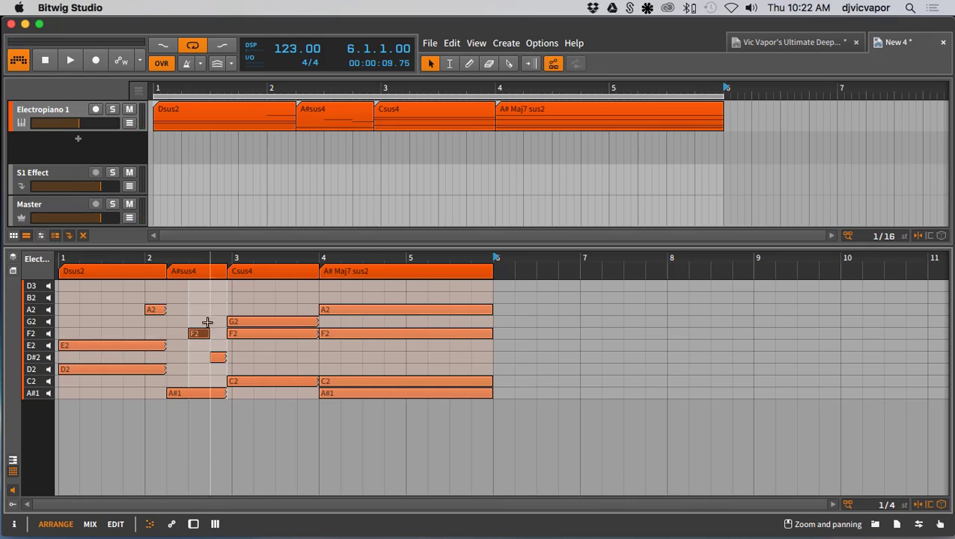
Play the chords from bar 1, then shift the G2, F2 and A2 notes later as staggered hits
{"action": "left_click", "coordinate": [45, 60]}
{"action": "left_click", "coordinate": [72, 60]}
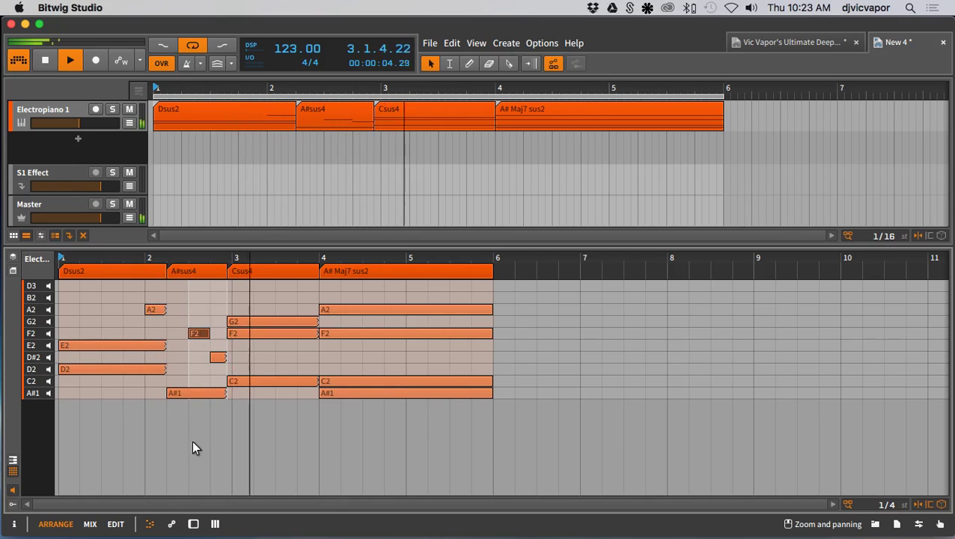
{"action": "key", "text": "space"}
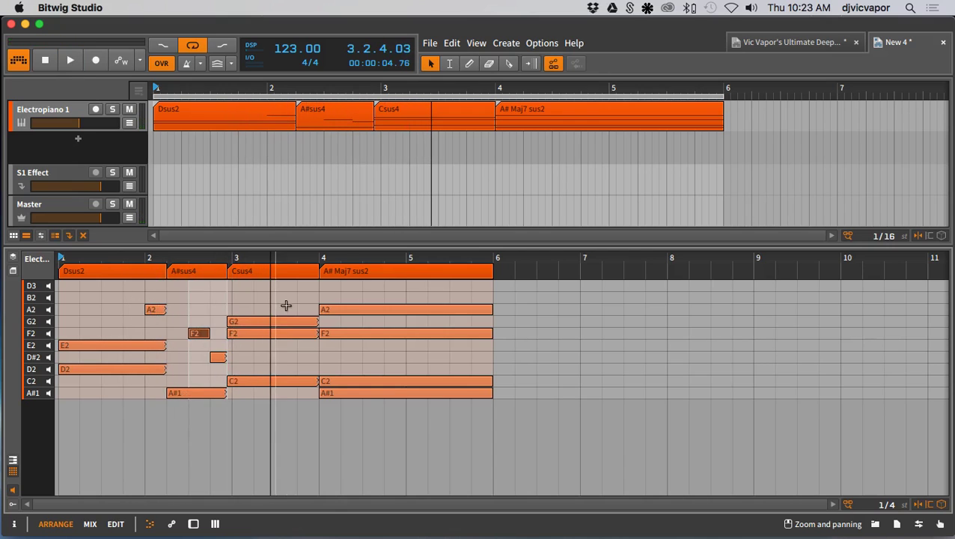
{"action": "left_click_drag", "start_coordinate": [282, 304], "coordinate": [276, 321]}
{"action": "left_click_drag", "start_coordinate": [349, 301], "coordinate": [459, 312]}
{"action": "left_click", "coordinate": [437, 309]}
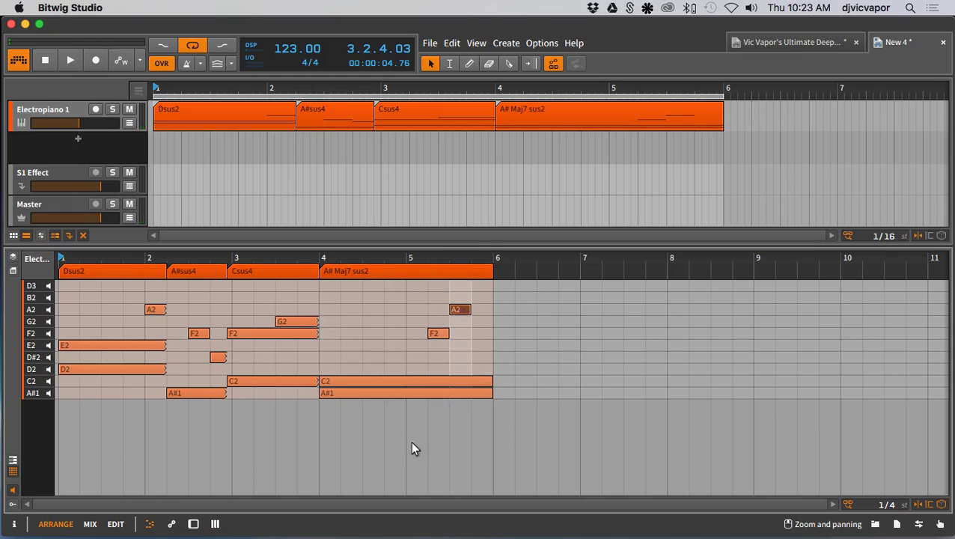
Play the chord clip from bar 1, glance at Ultimate Deep House, then replay New 4
{"action": "left_click", "coordinate": [51, 57]}
{"action": "left_click", "coordinate": [64, 59]}
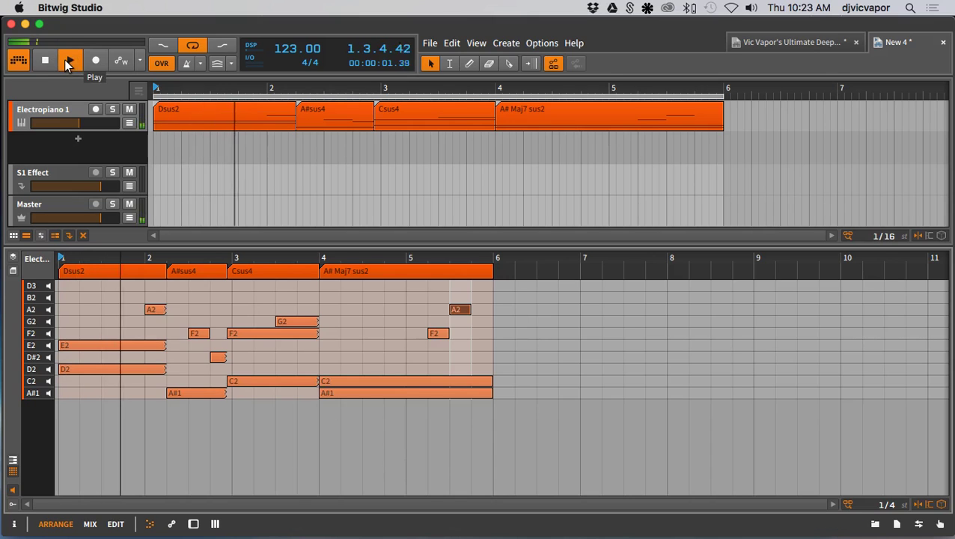
{"action": "key", "text": "XF86AudioRaiseVolume"}
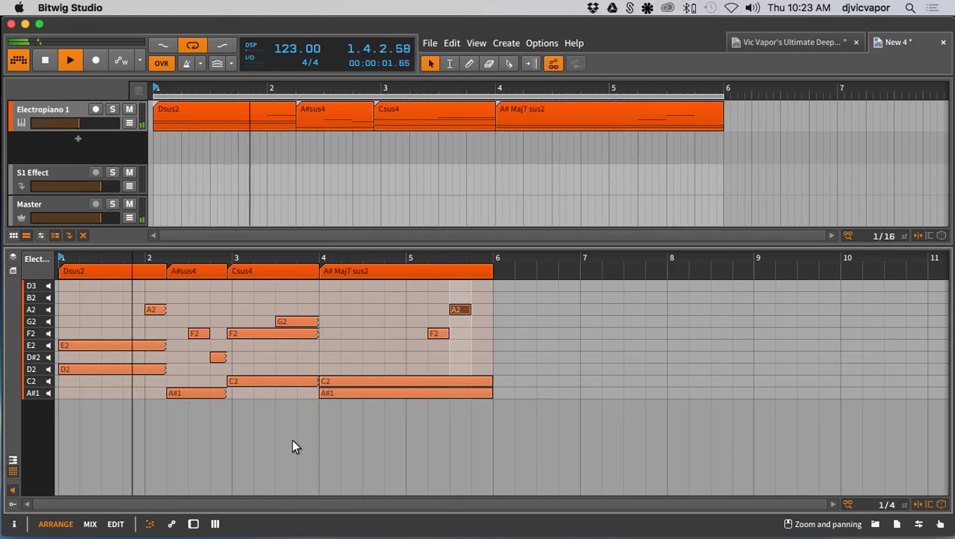
{"action": "key", "text": "space"}
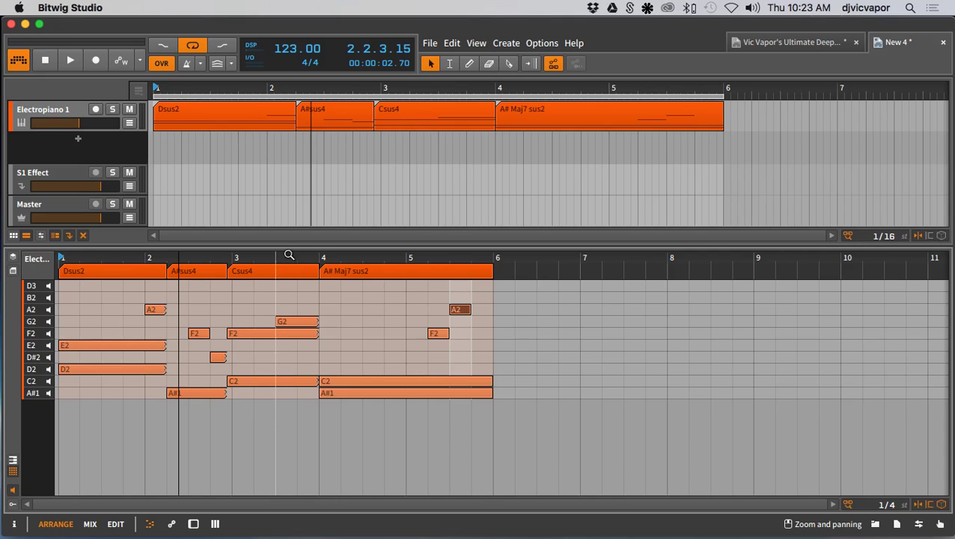
{"action": "left_click", "coordinate": [805, 47]}
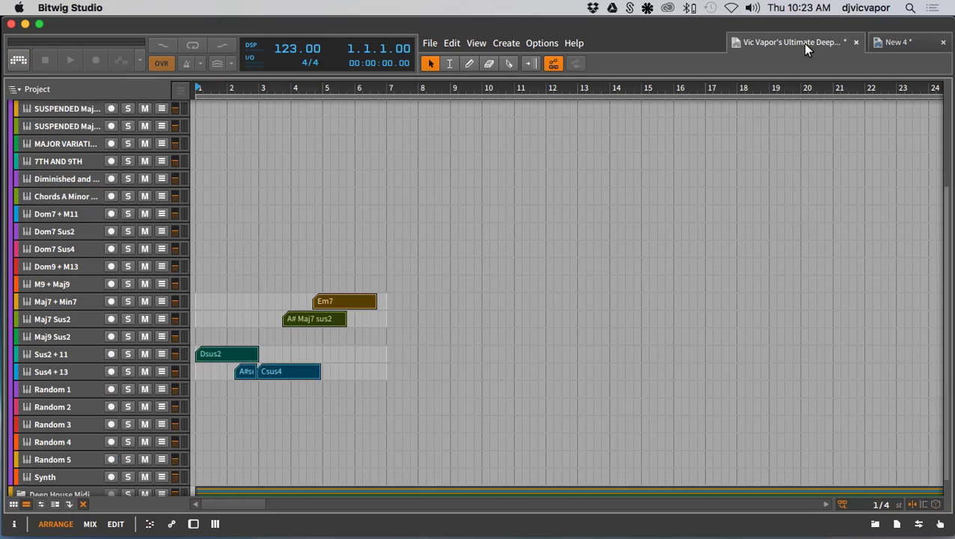
{"action": "left_click", "coordinate": [910, 40]}
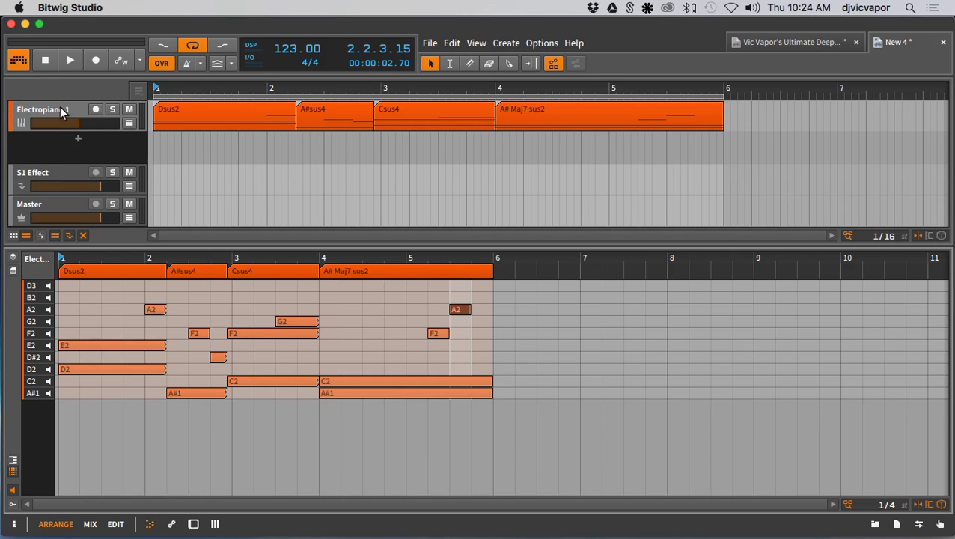
{"action": "key", "text": "space"}
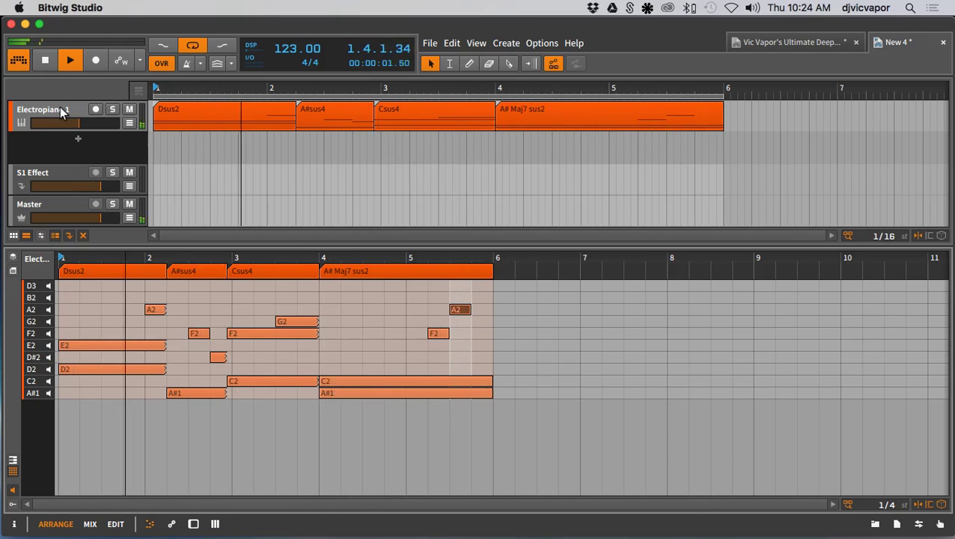
Audition Harpsichord, Organon, Polysyntikeys, Sandy Keys and Weird Pluck presets on the chord track's Polysynth
{"action": "double_click", "coordinate": [62, 112]}
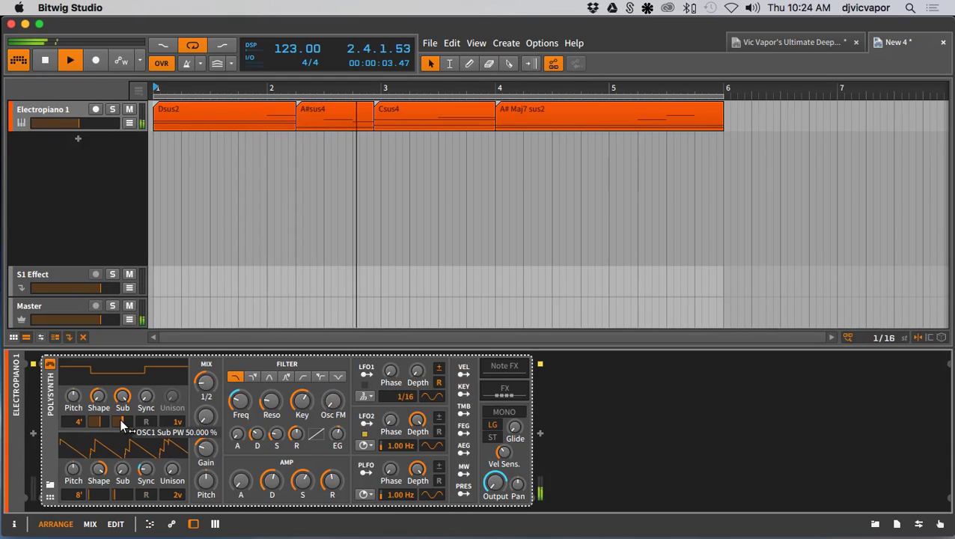
{"action": "left_click", "coordinate": [48, 487]}
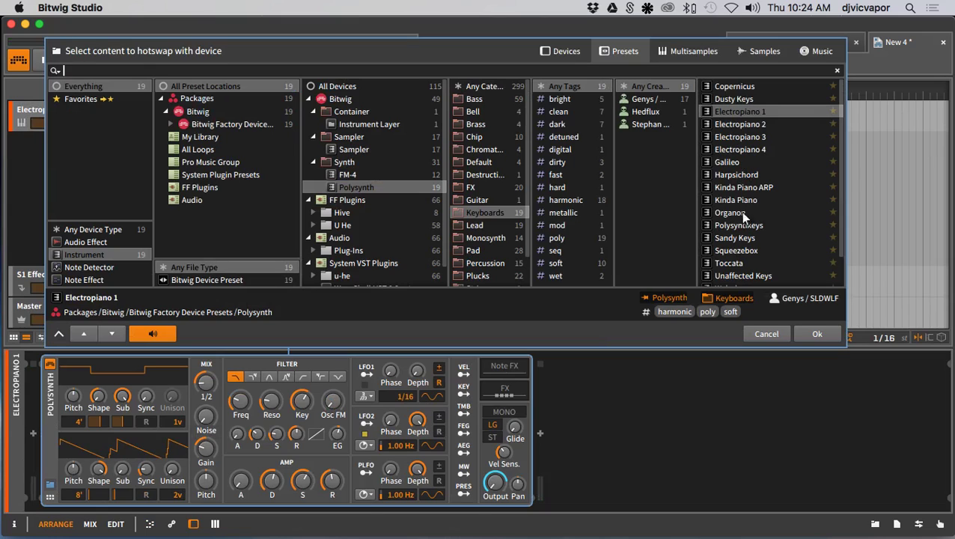
{"action": "left_click", "coordinate": [766, 334]}
{"action": "key", "text": "space"}
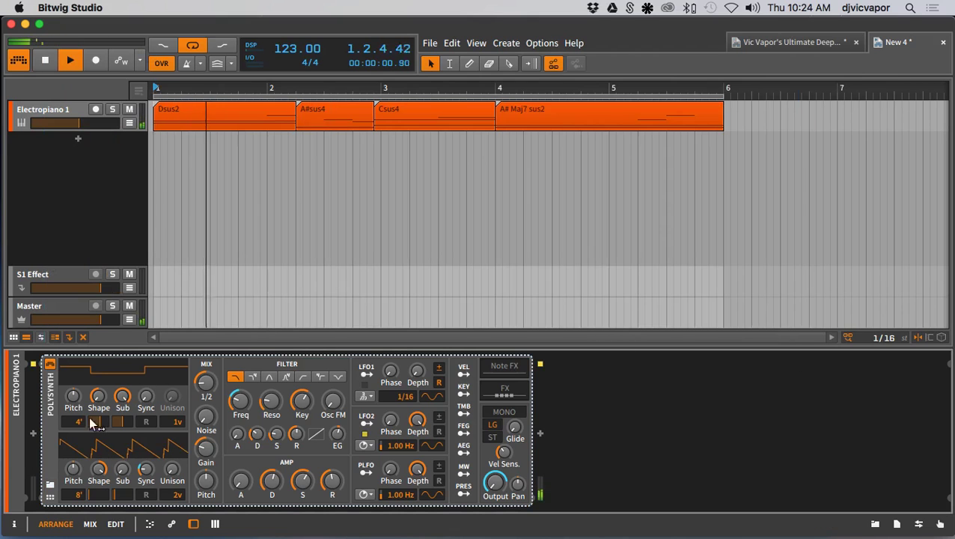
{"action": "left_click", "coordinate": [48, 488]}
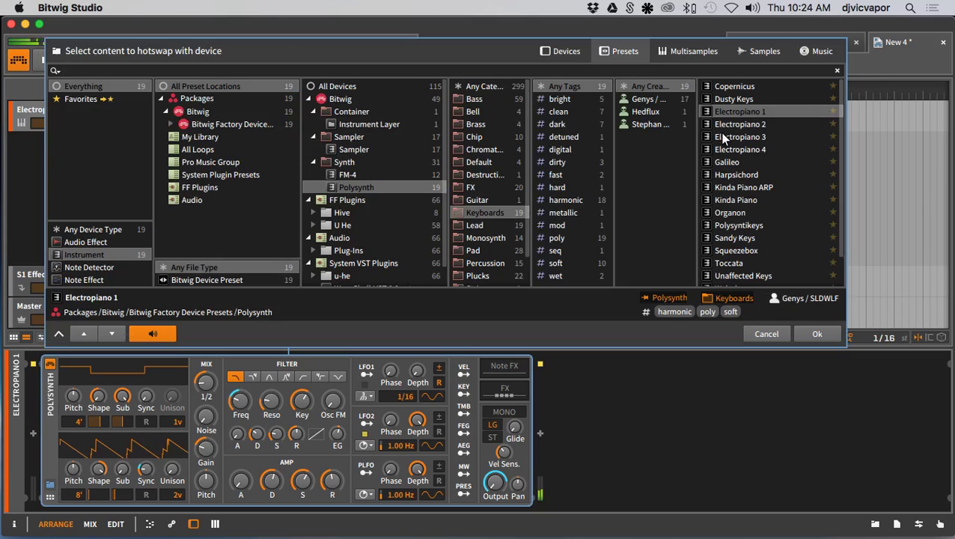
{"action": "left_click", "coordinate": [728, 173]}
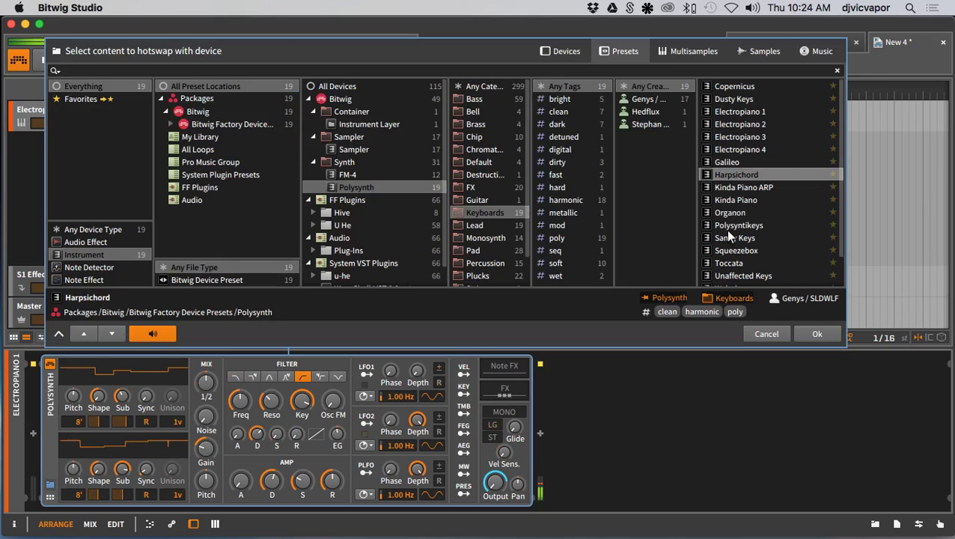
{"action": "left_click", "coordinate": [731, 213]}
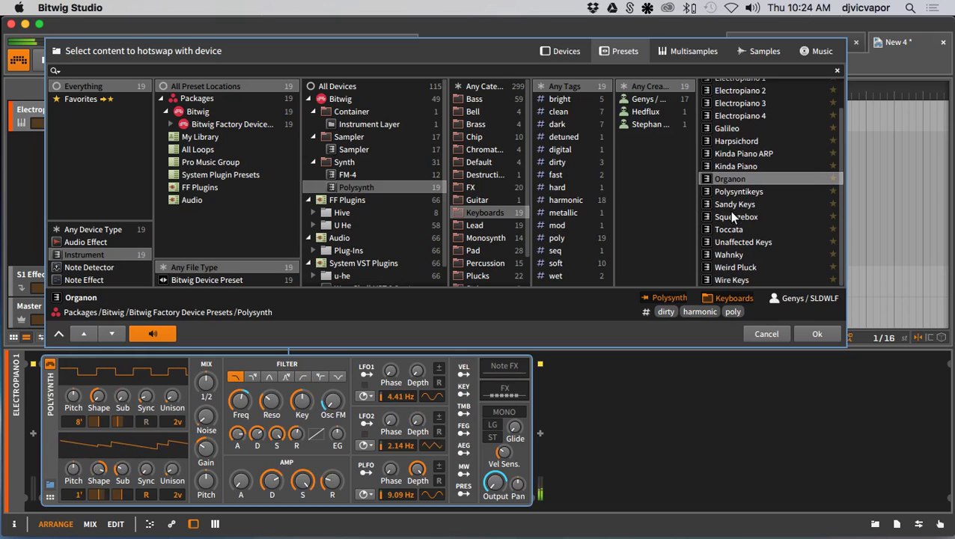
{"action": "scroll", "coordinate": [730, 211], "scroll_direction": "down", "scroll_amount": 3}
{"action": "left_click", "coordinate": [730, 193]}
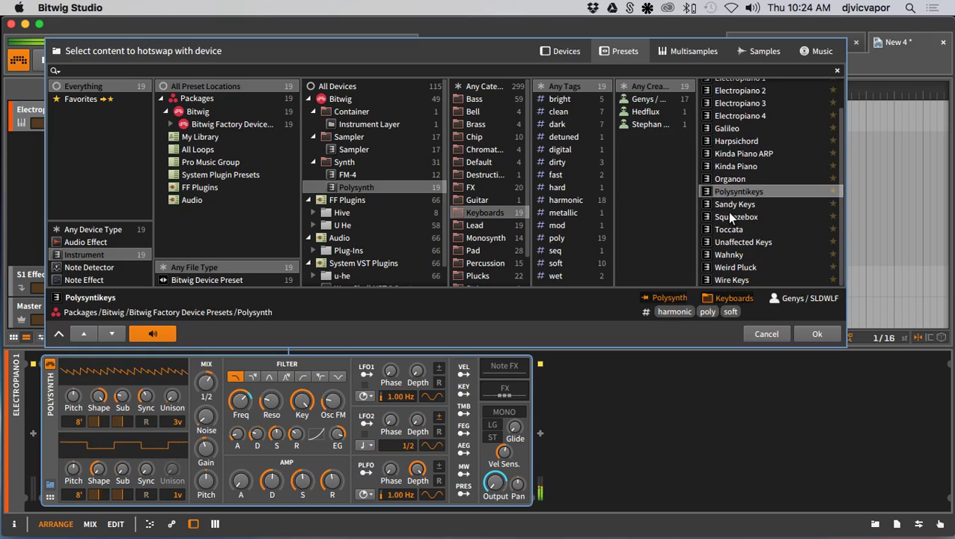
{"action": "left_click", "coordinate": [729, 206]}
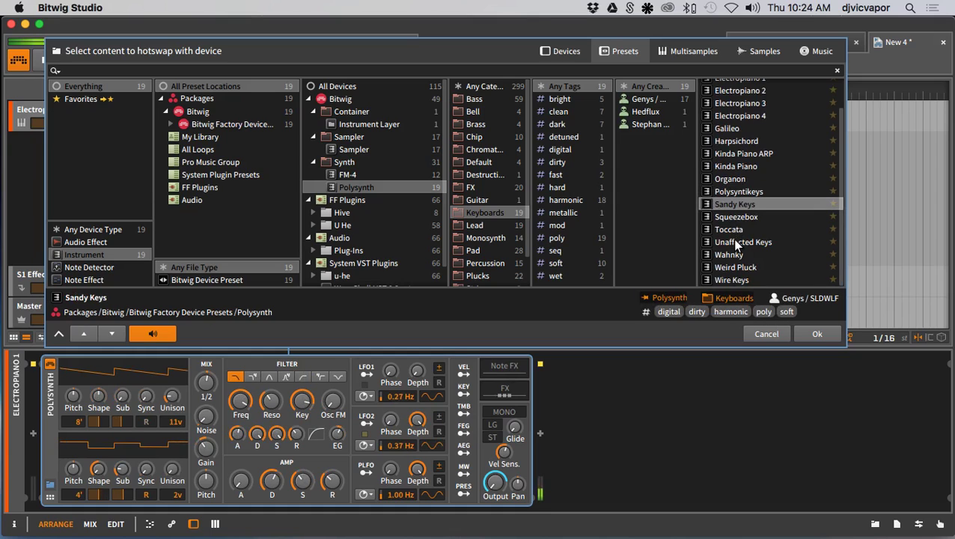
{"action": "left_click", "coordinate": [736, 268]}
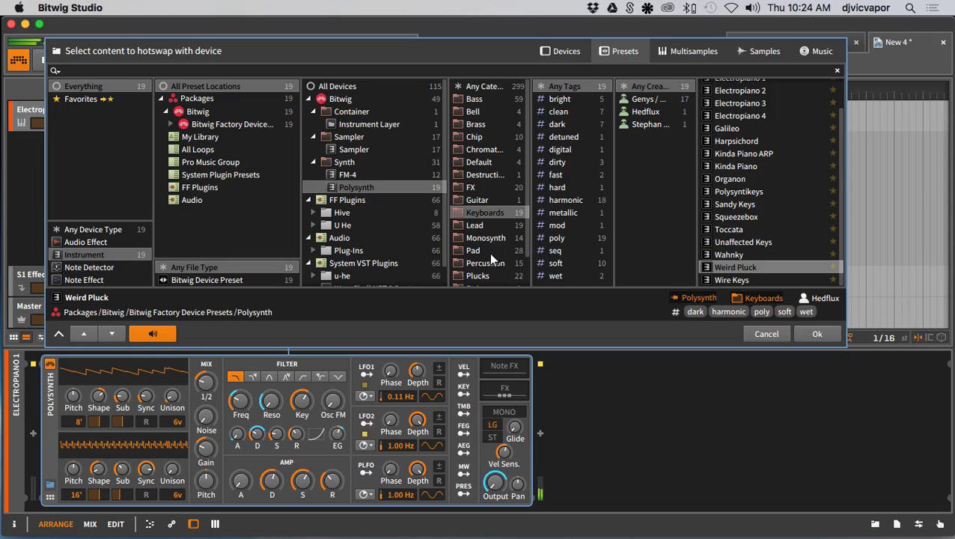
Audition the Plucks presets Plop Drops, Ravers Pluck and Synth Pluck 2
{"action": "left_click", "coordinate": [485, 276]}
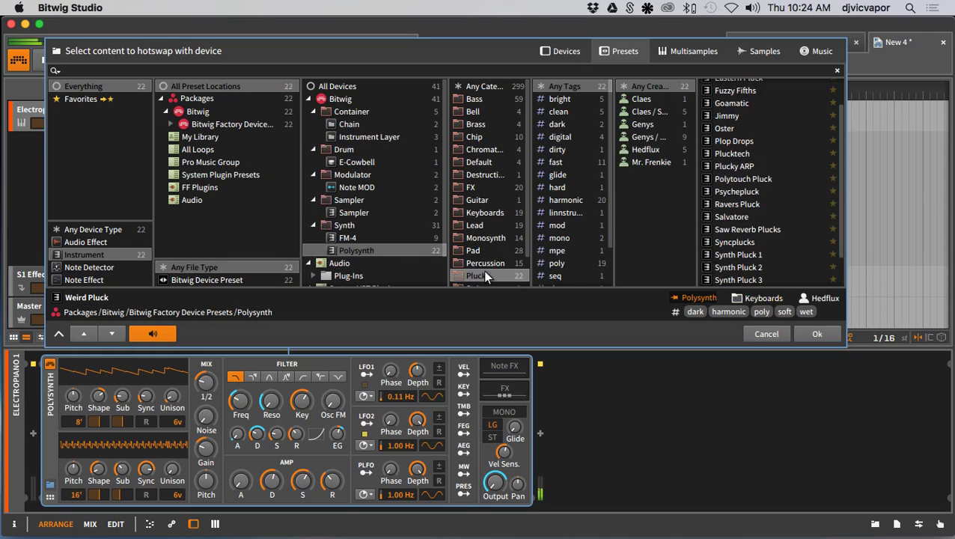
{"action": "left_click", "coordinate": [732, 141]}
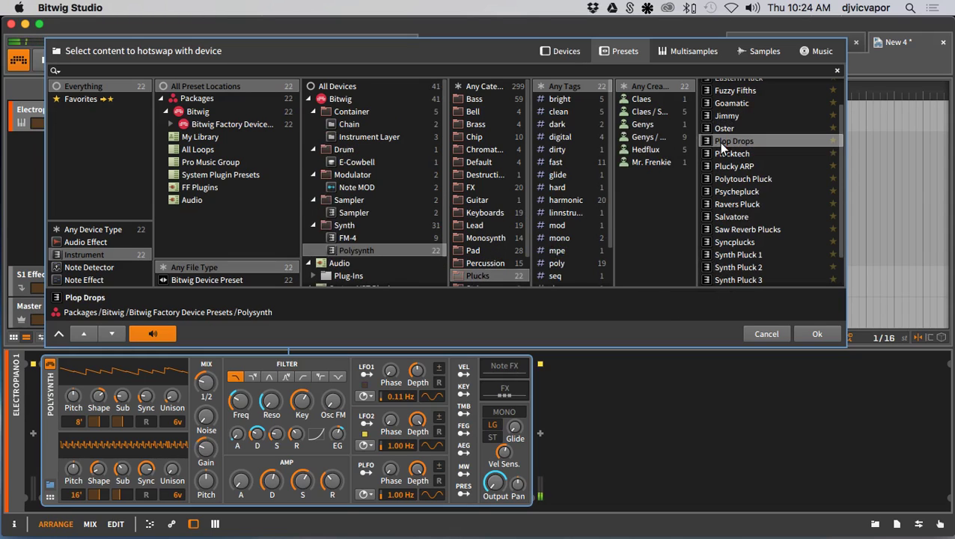
{"action": "left_click", "coordinate": [735, 205]}
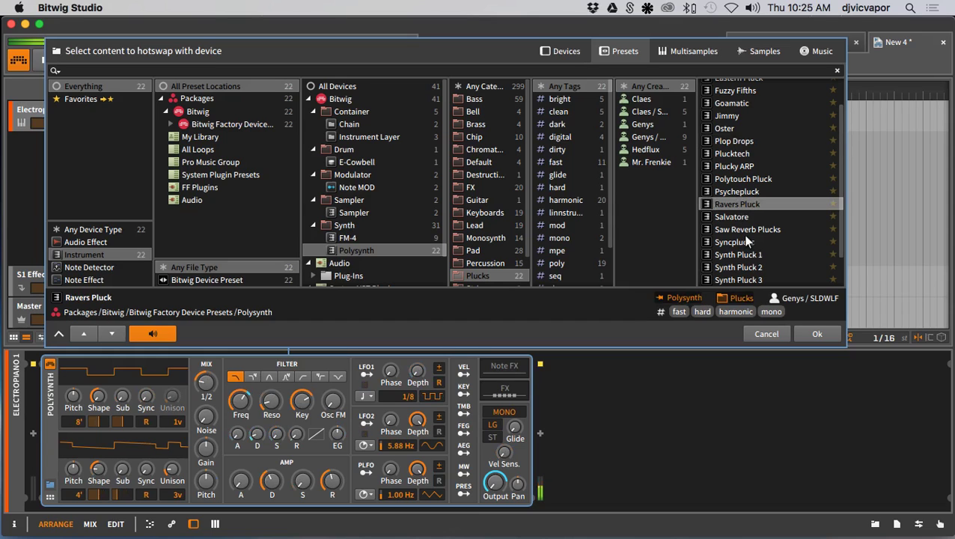
{"action": "scroll", "coordinate": [745, 237], "scroll_direction": "down", "scroll_amount": 3}
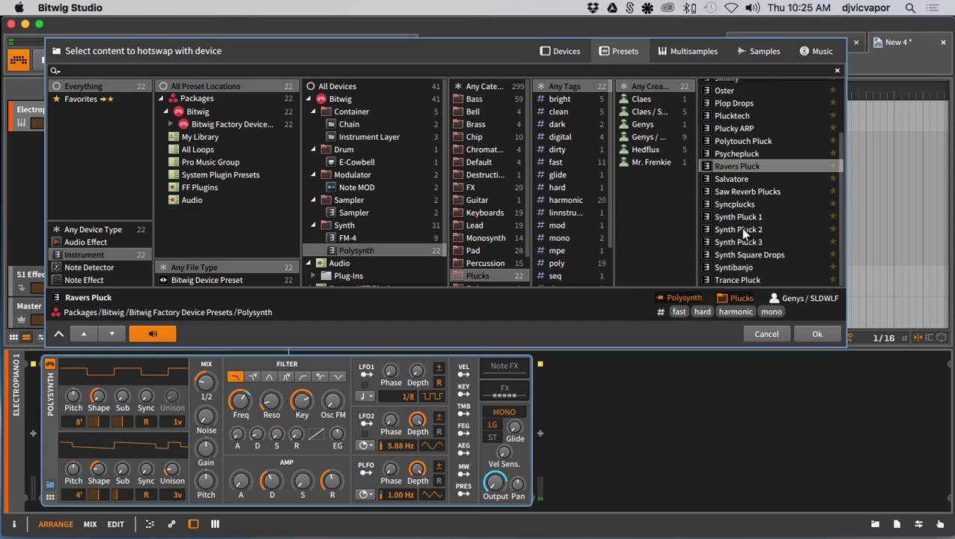
{"action": "left_click", "coordinate": [743, 229]}
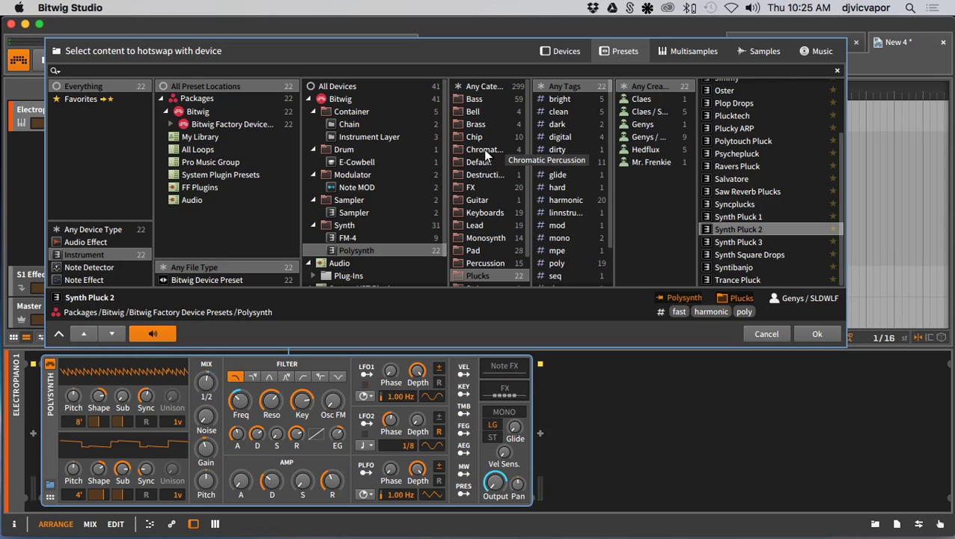
Swap in the Formantor preset from the Monosynth category
{"action": "left_click", "coordinate": [485, 236]}
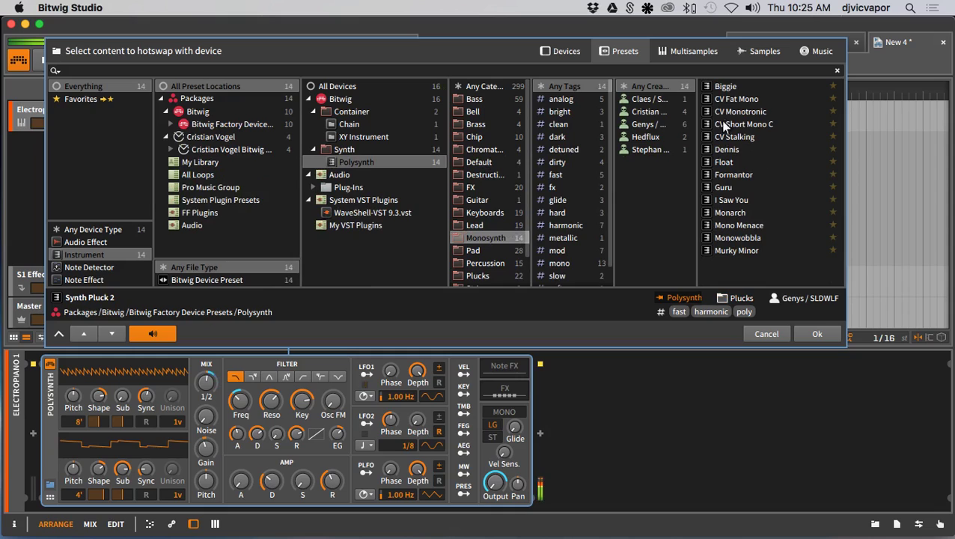
{"action": "left_click", "coordinate": [726, 174]}
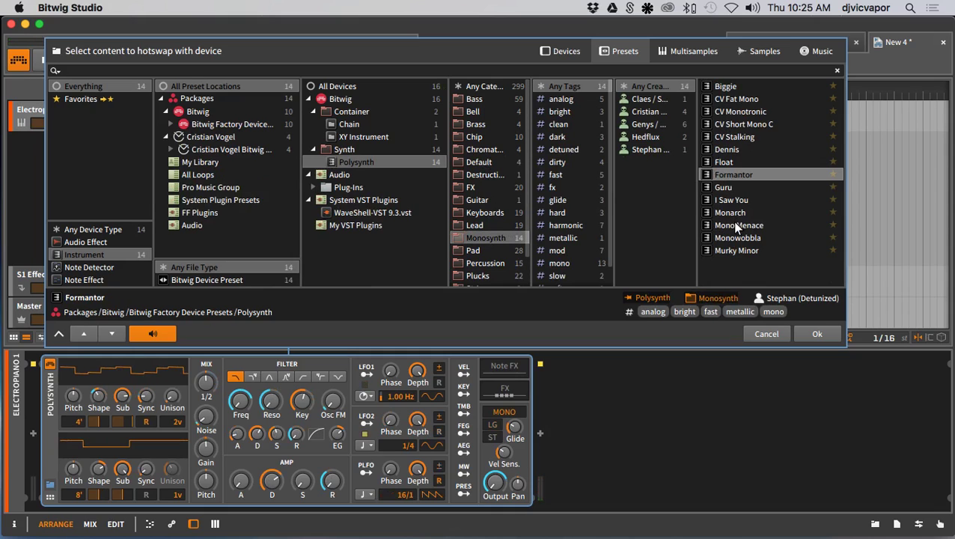
{"action": "left_click", "coordinate": [813, 330]}
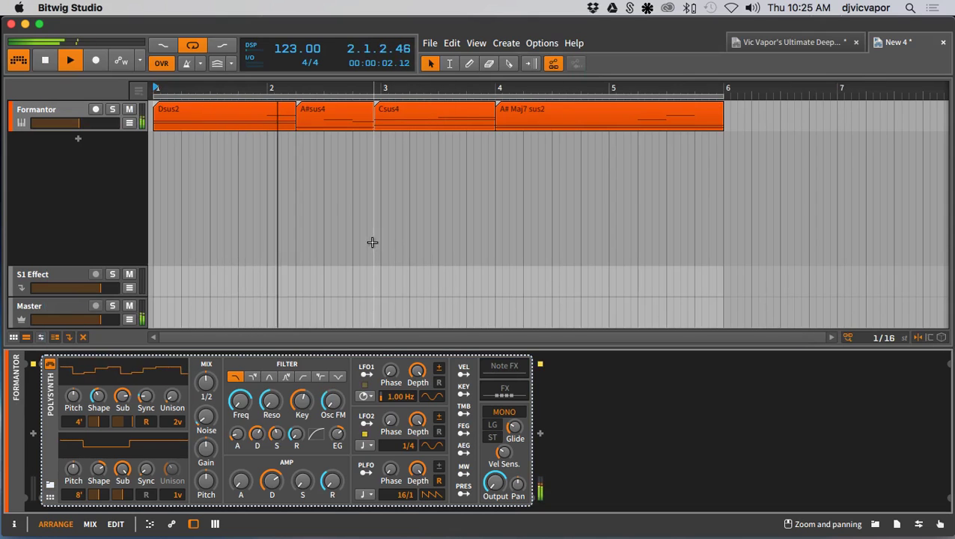
Open the Dsus2 clip, zoom out to see all four chords' notes, and stop playback
{"action": "double_click", "coordinate": [249, 113]}
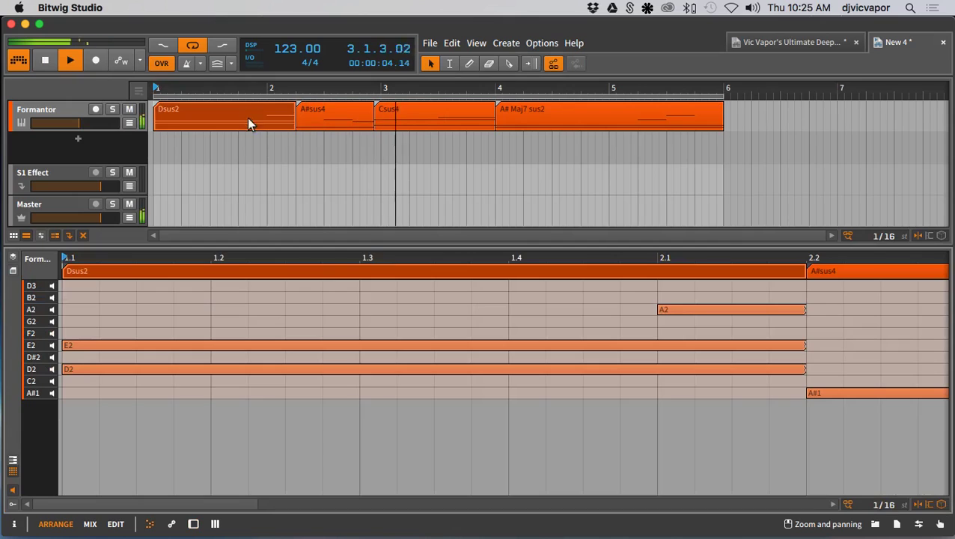
{"action": "left_click_drag", "start_coordinate": [327, 258], "coordinate": [91, 389]}
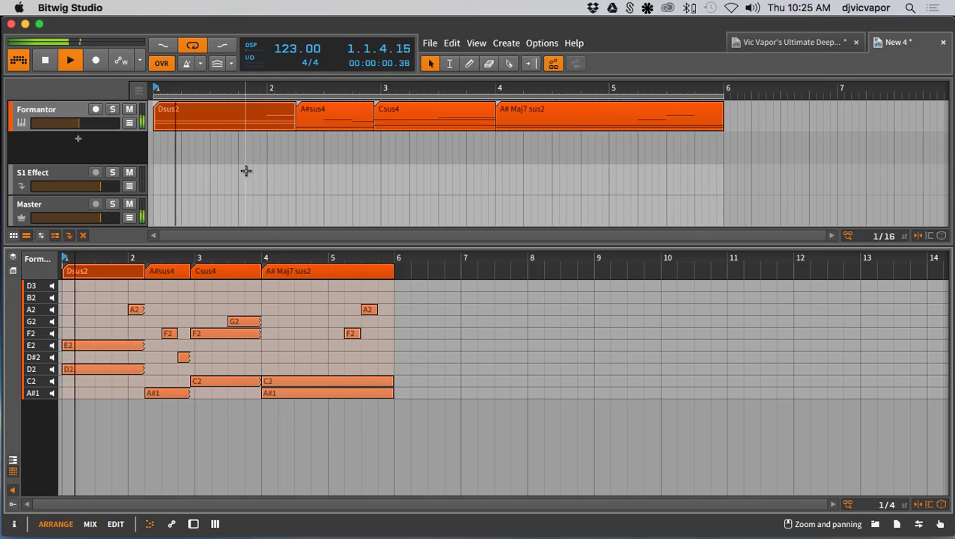
{"action": "key", "text": "space"}
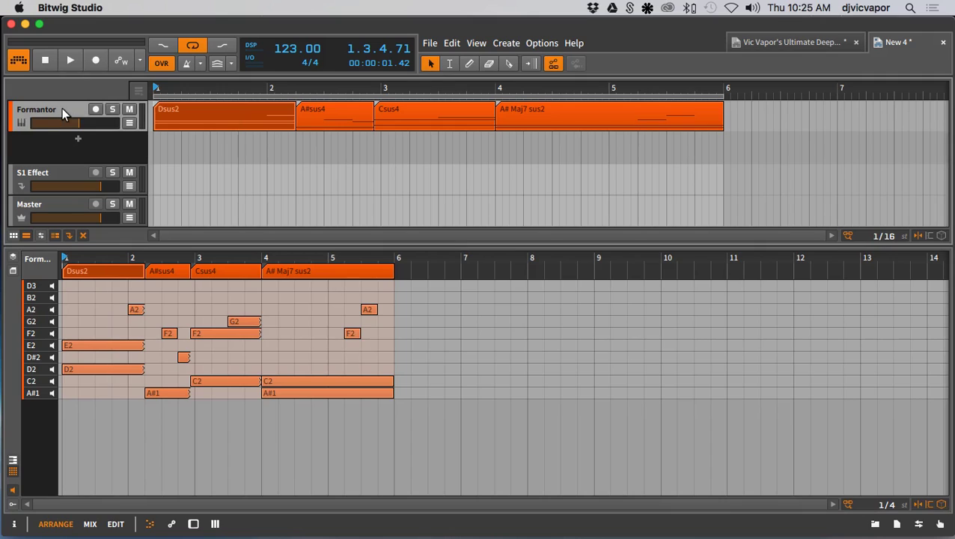
Delete the Formantor track, switch to the deep house template, and select its test chord clips
{"action": "key", "text": "Delete"}
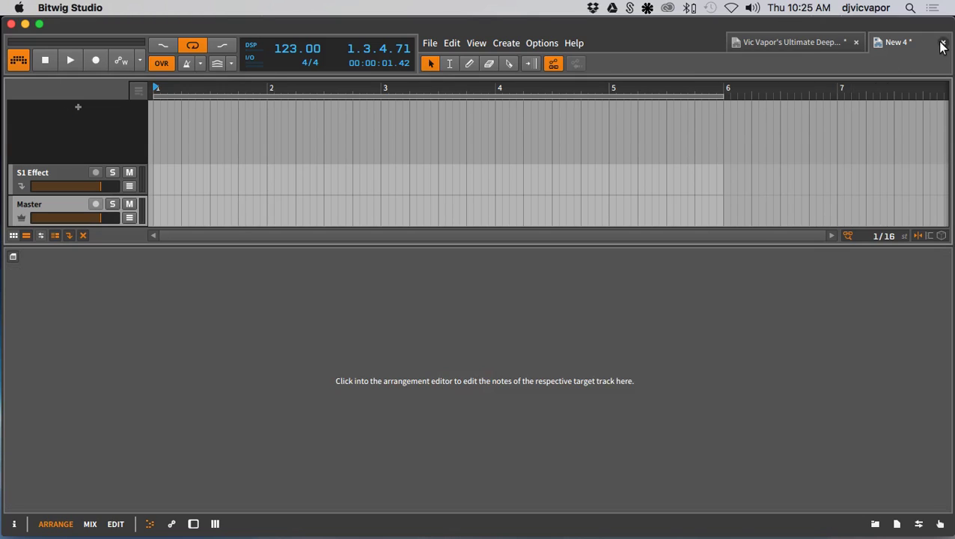
{"action": "left_click", "coordinate": [842, 42]}
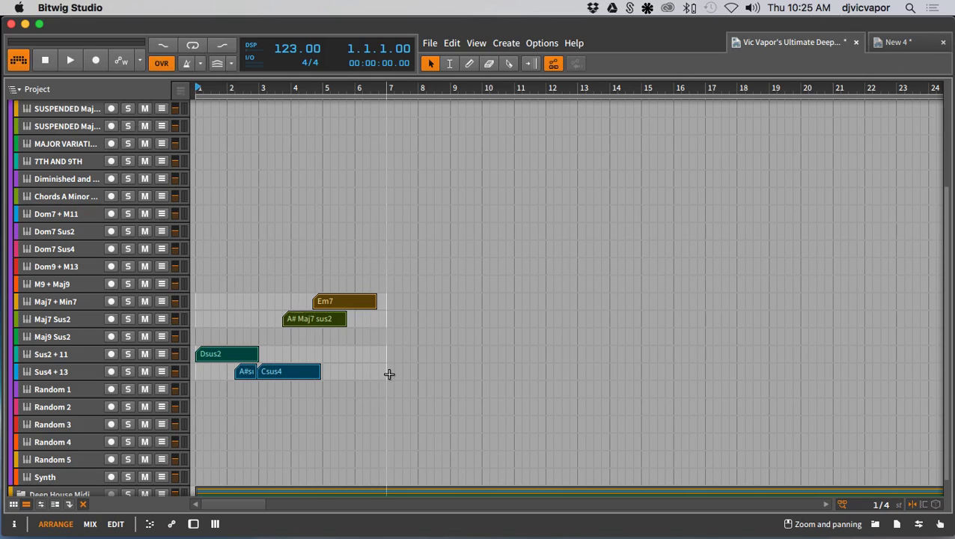
{"action": "left_click_drag", "start_coordinate": [389, 374], "coordinate": [221, 287]}
Delete the test chord clips, then in the mixer fold the Chords group and select Deep House
{"action": "key", "text": "Delete"}
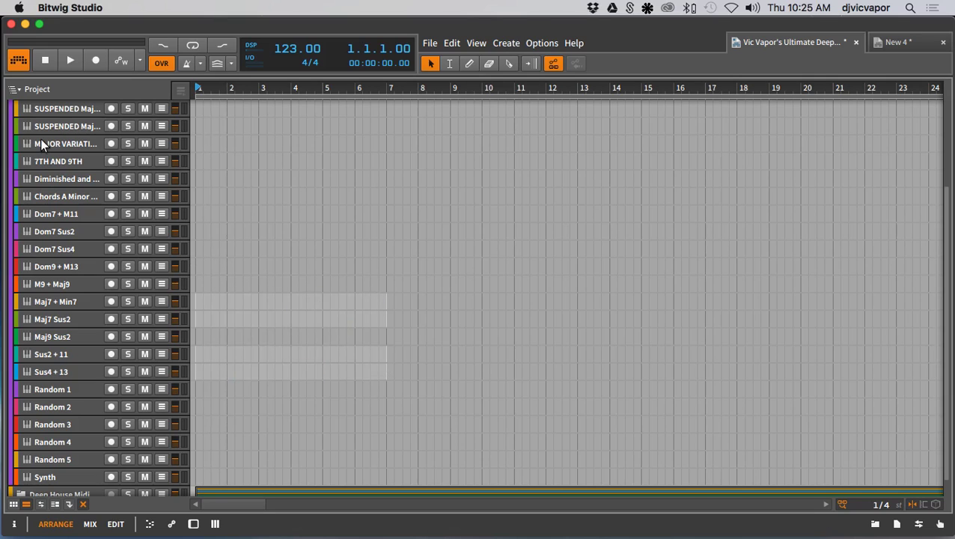
{"action": "left_click", "coordinate": [88, 523]}
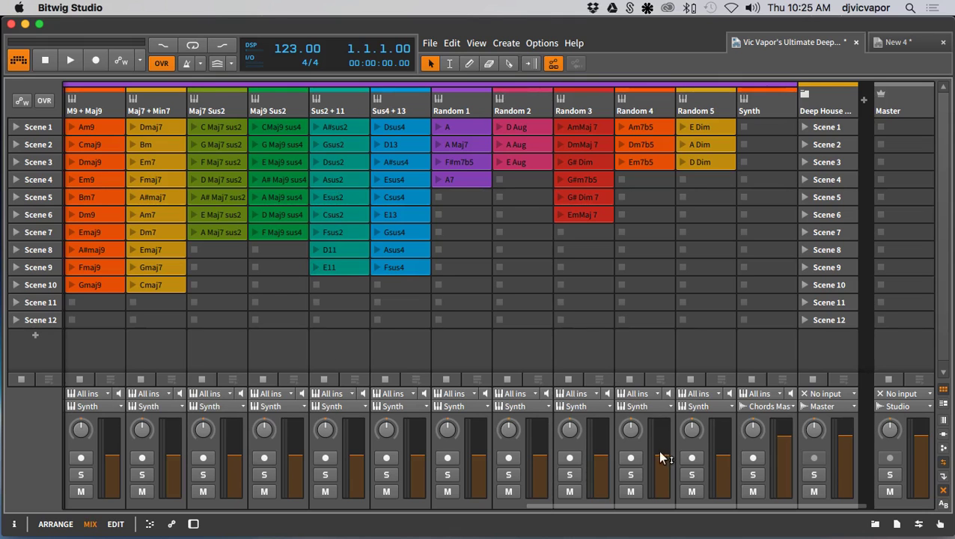
{"action": "left_click_drag", "start_coordinate": [585, 509], "coordinate": [109, 509]}
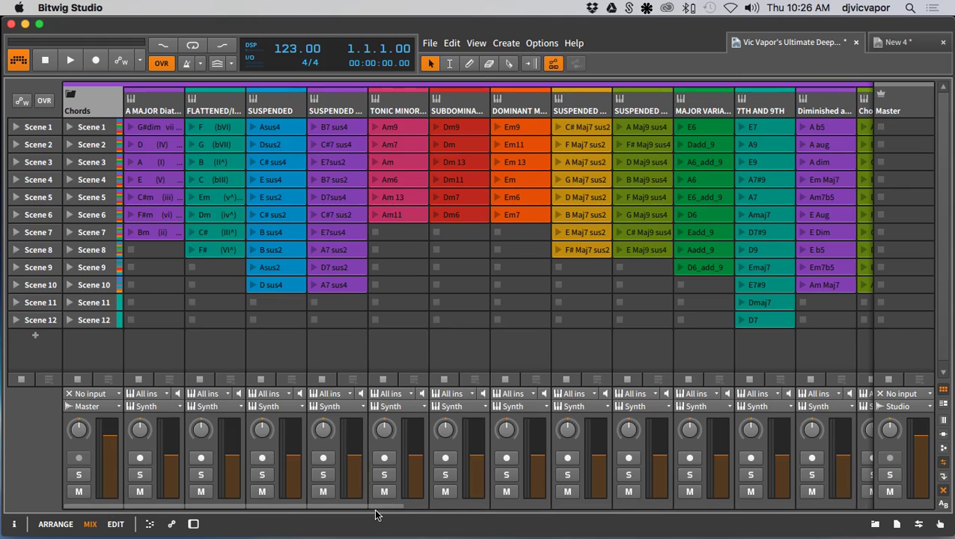
{"action": "left_click_drag", "start_coordinate": [375, 507], "coordinate": [851, 507]}
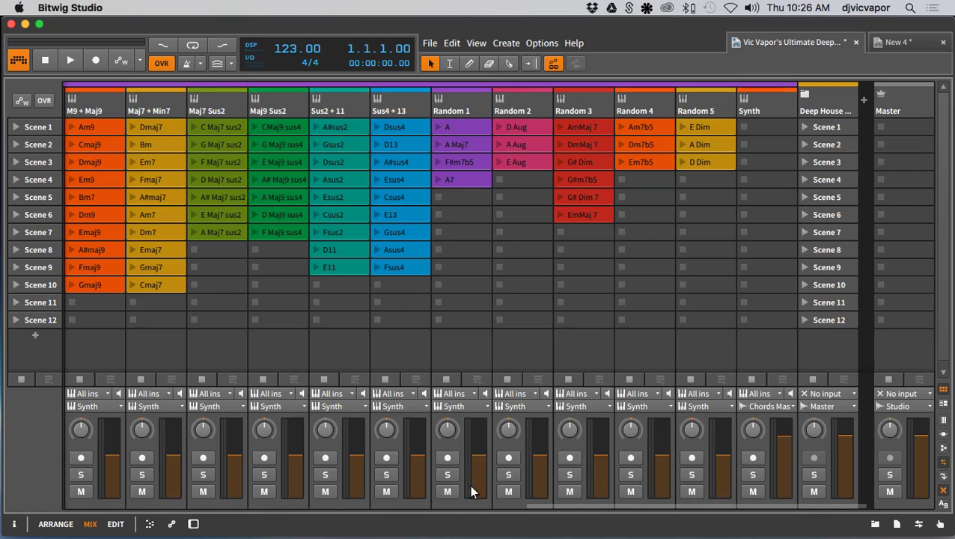
{"action": "left_click_drag", "start_coordinate": [541, 511], "coordinate": [67, 512]}
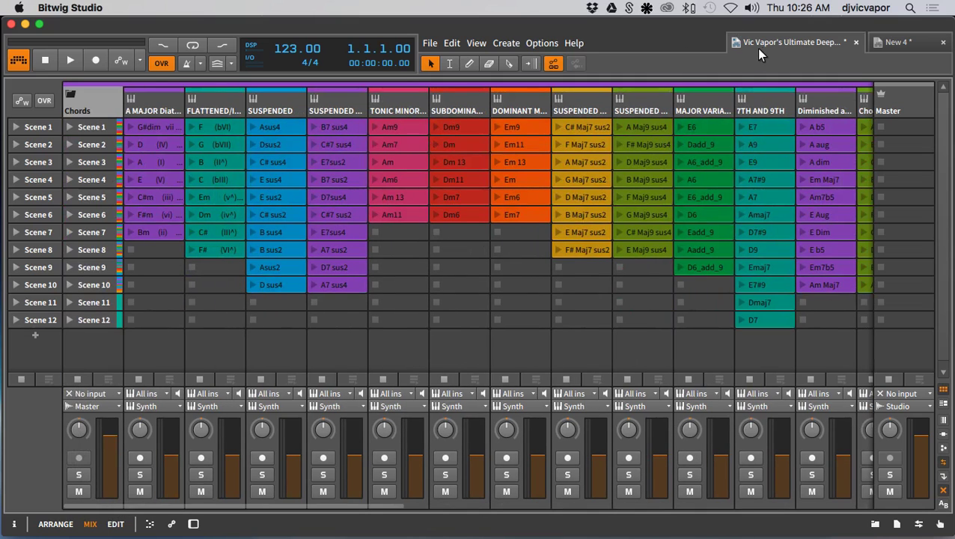
{"action": "left_click", "coordinate": [71, 97]}
{"action": "left_click", "coordinate": [150, 102]}
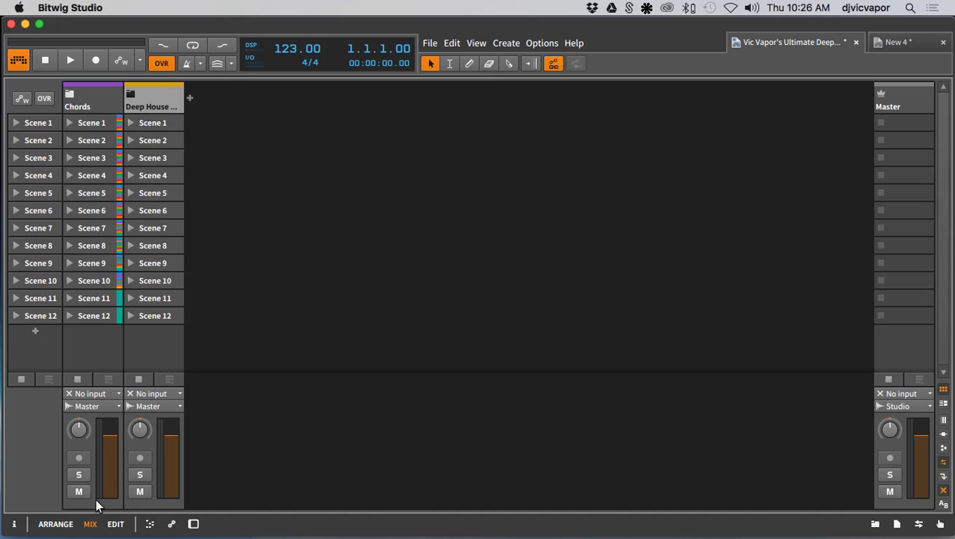
In the arrangement, unfold Deep House, zoom out to the full song, and briefly inspect Atmos Hits 1
{"action": "left_click", "coordinate": [68, 523]}
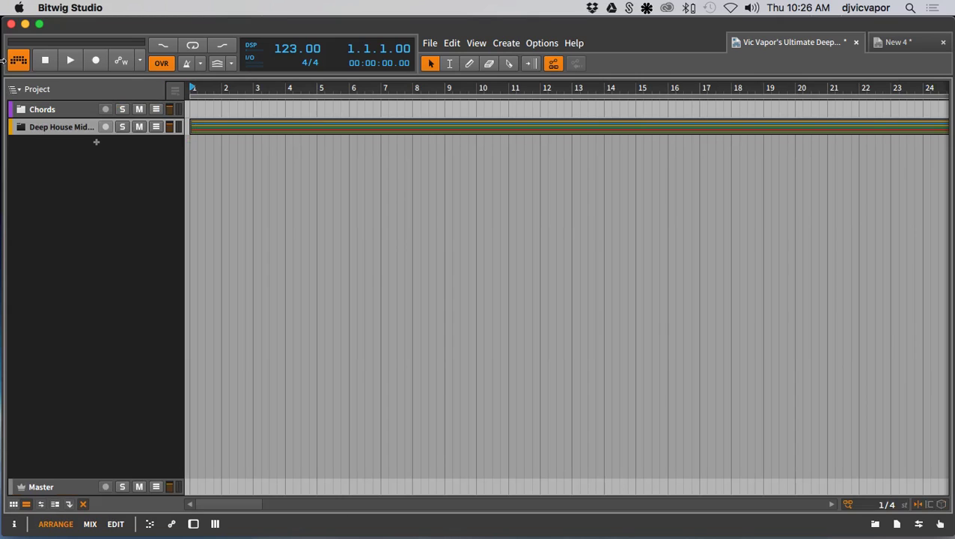
{"action": "left_click", "coordinate": [21, 125]}
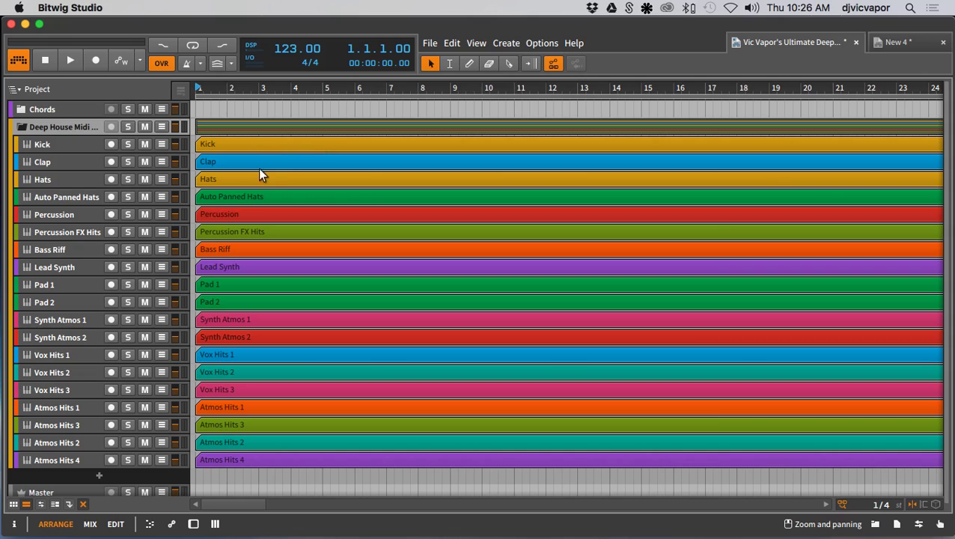
{"action": "left_click_drag", "start_coordinate": [707, 88], "coordinate": [235, 89]}
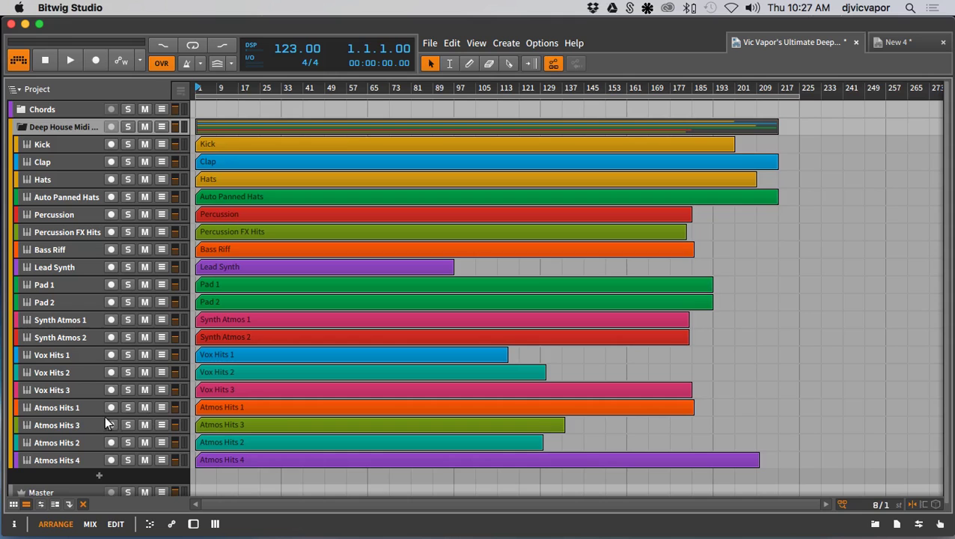
{"action": "double_click", "coordinate": [263, 406]}
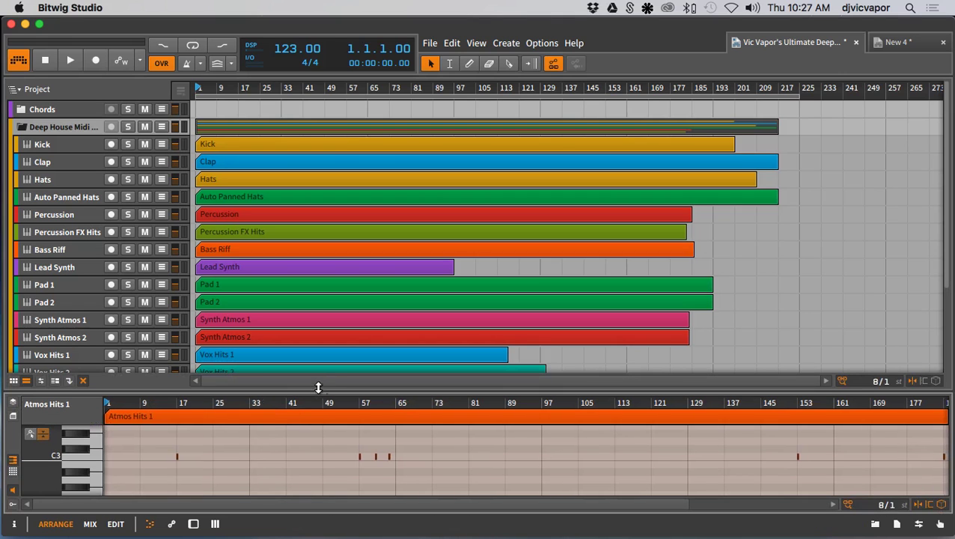
{"action": "left_click_drag", "start_coordinate": [323, 402], "coordinate": [230, 322]}
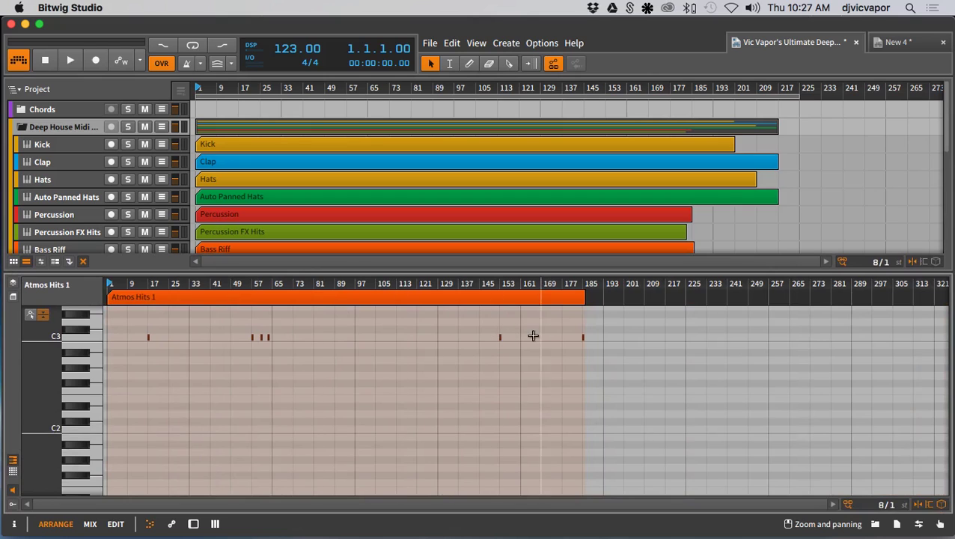
{"action": "left_click_drag", "start_coordinate": [252, 272], "coordinate": [260, 514]}
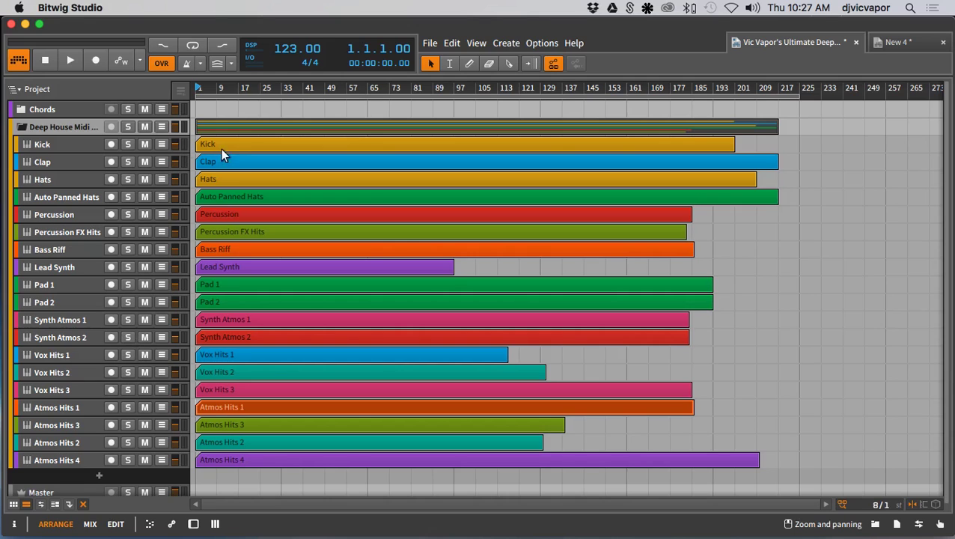
Load Bitwig's E-Kick drum device onto the Kick track and start playback
{"action": "left_click", "coordinate": [74, 142]}
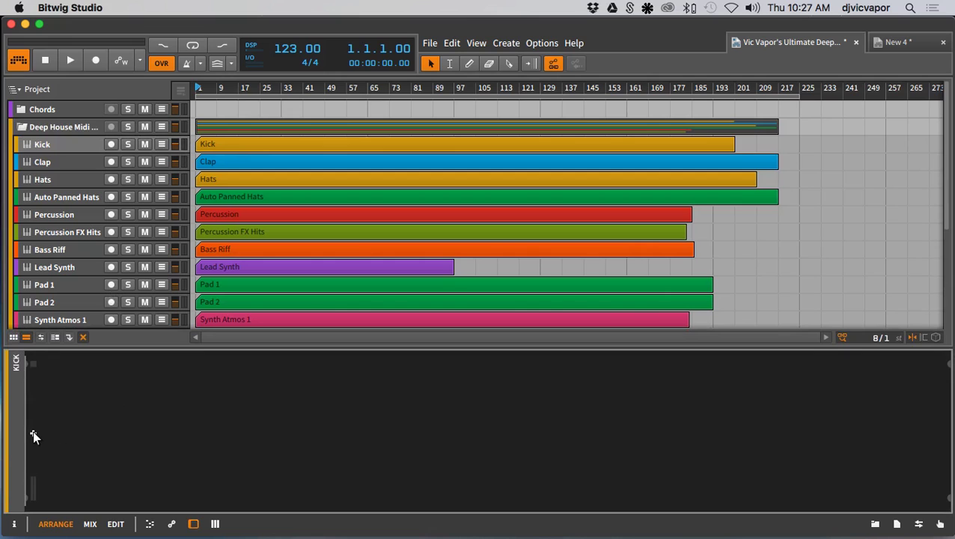
{"action": "left_click", "coordinate": [32, 434]}
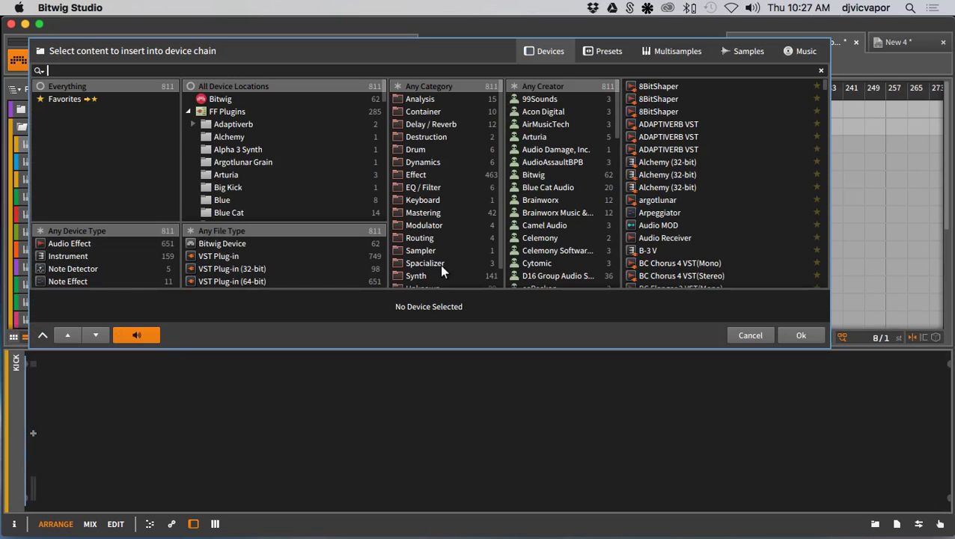
{"action": "left_click", "coordinate": [244, 99]}
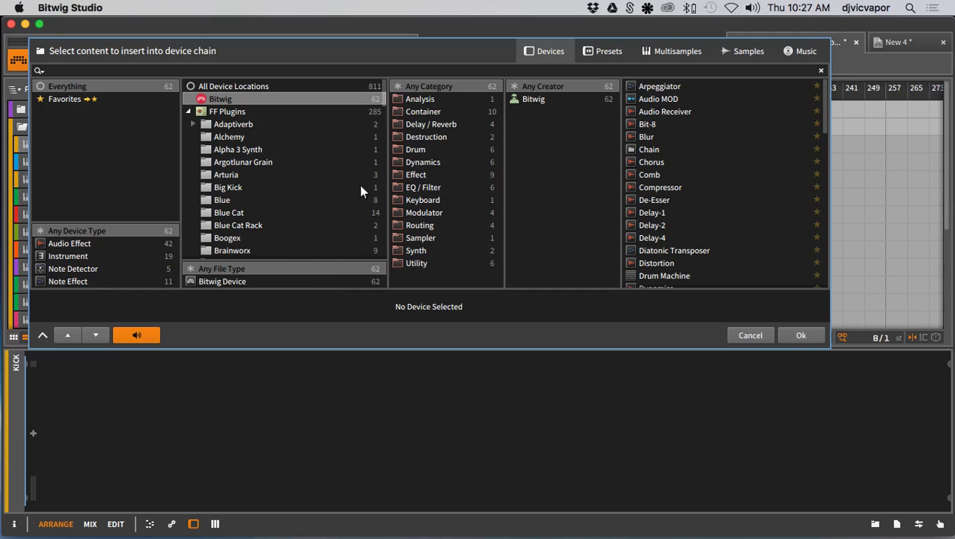
{"action": "left_click", "coordinate": [425, 149]}
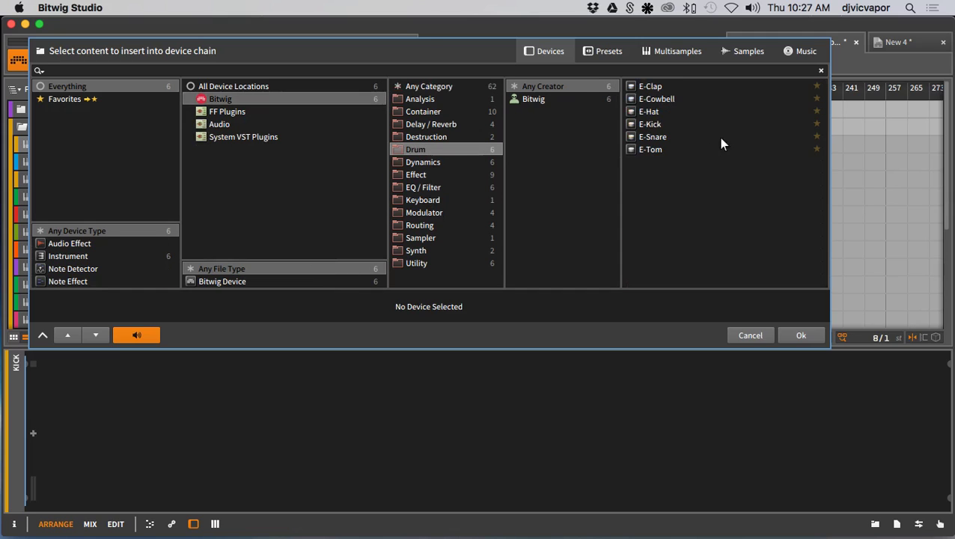
{"action": "left_click", "coordinate": [665, 125]}
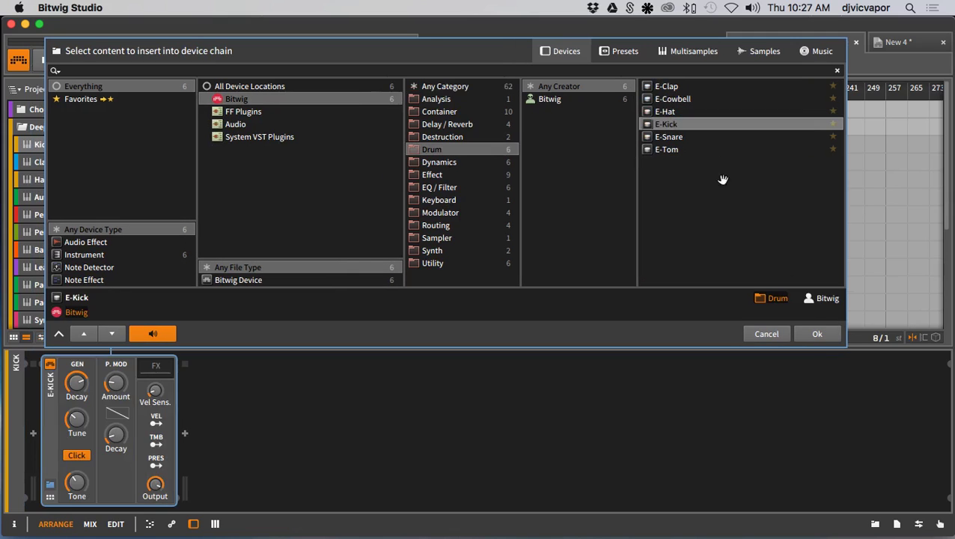
{"action": "left_click", "coordinate": [818, 334]}
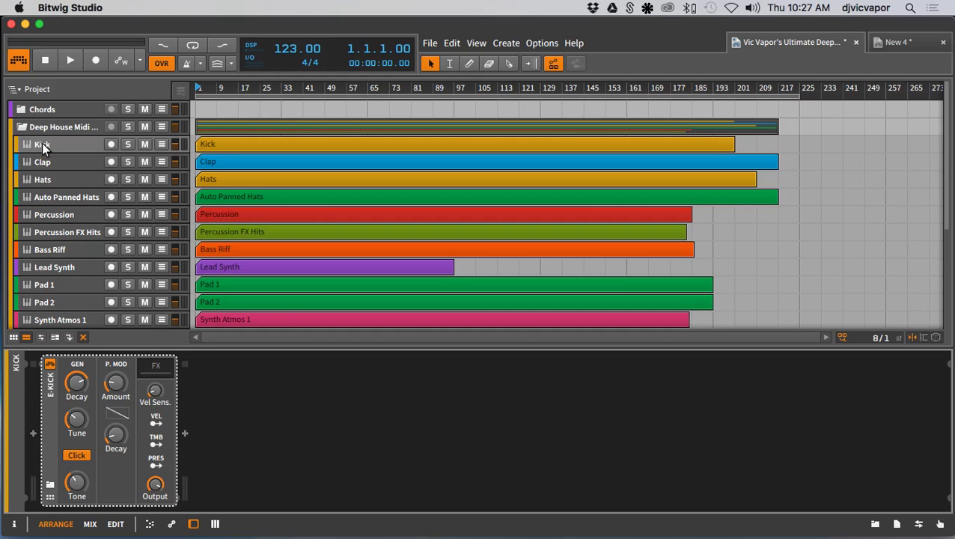
{"action": "key", "text": "space"}
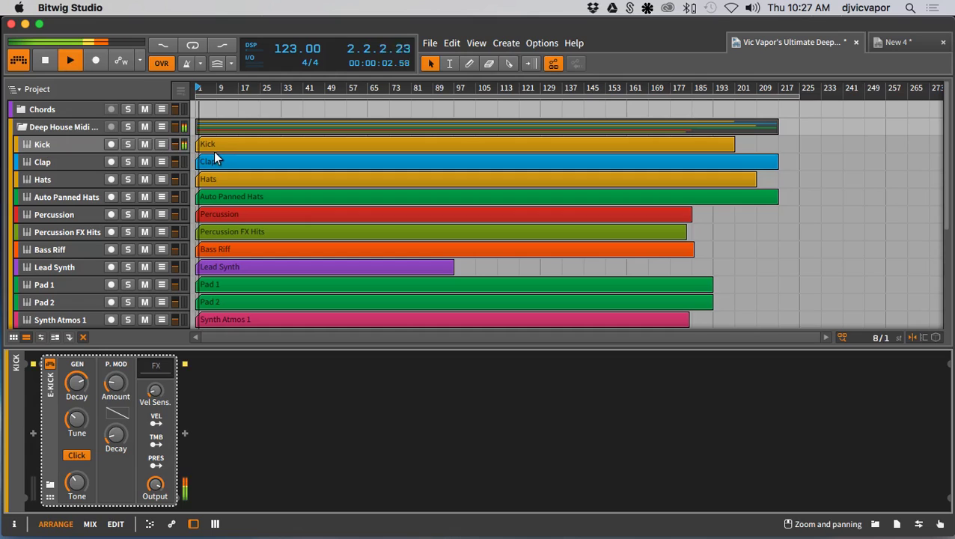
Add Bitwig's E-Clap drum device to the Clap track
{"action": "left_click", "coordinate": [64, 166]}
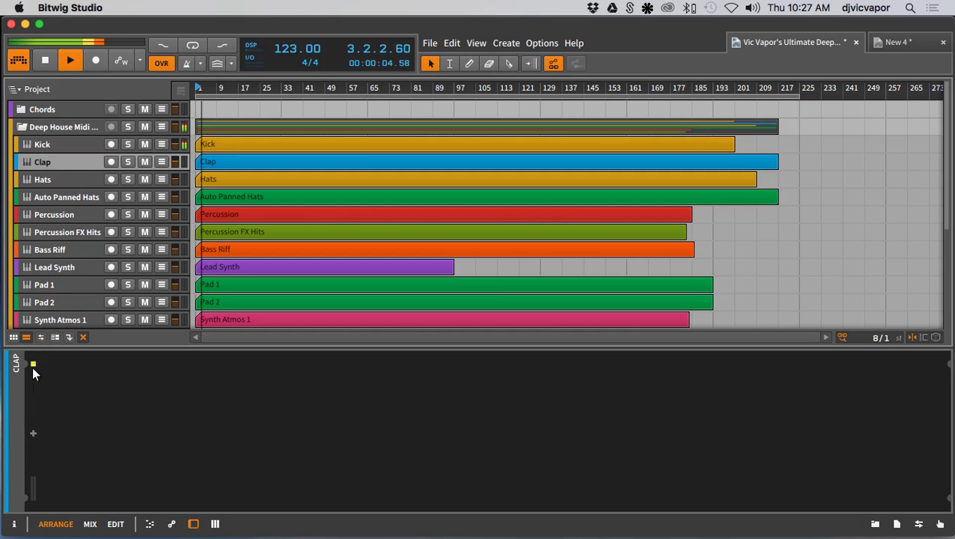
{"action": "left_click", "coordinate": [33, 435]}
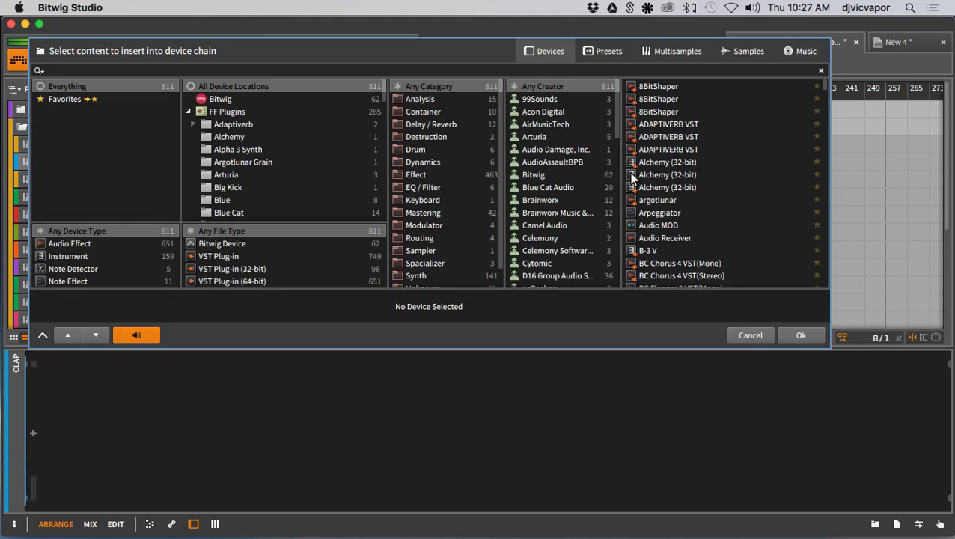
{"action": "left_click", "coordinate": [270, 100]}
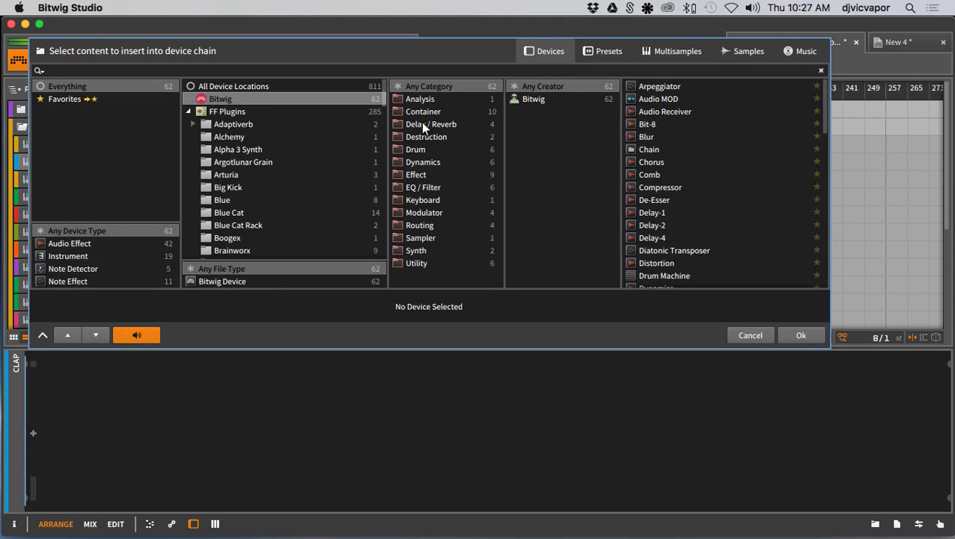
{"action": "left_click", "coordinate": [421, 148]}
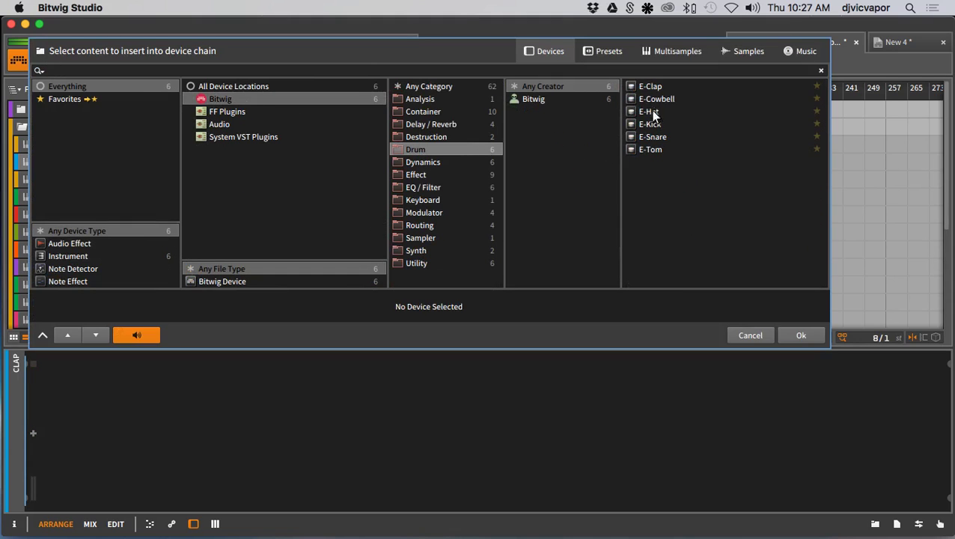
{"action": "left_click", "coordinate": [652, 88]}
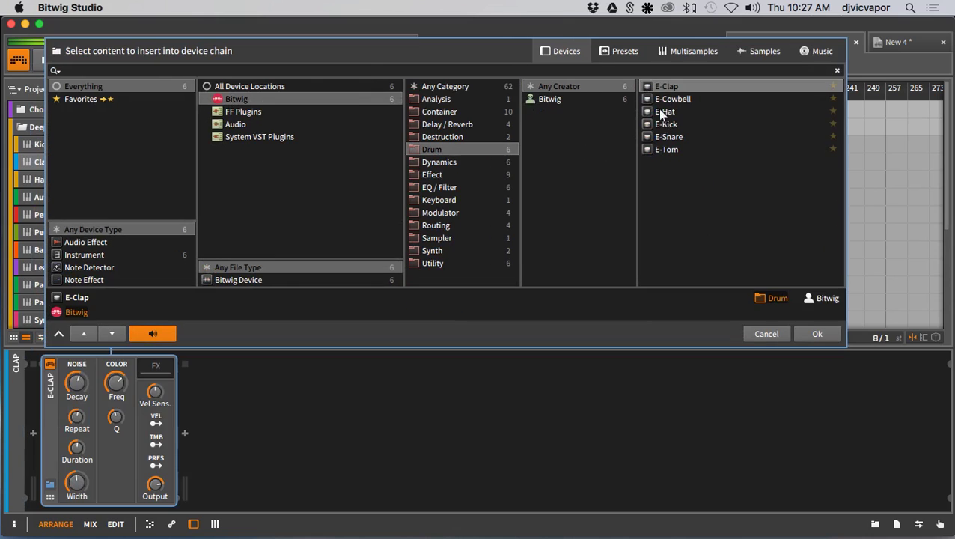
{"action": "left_click", "coordinate": [798, 336]}
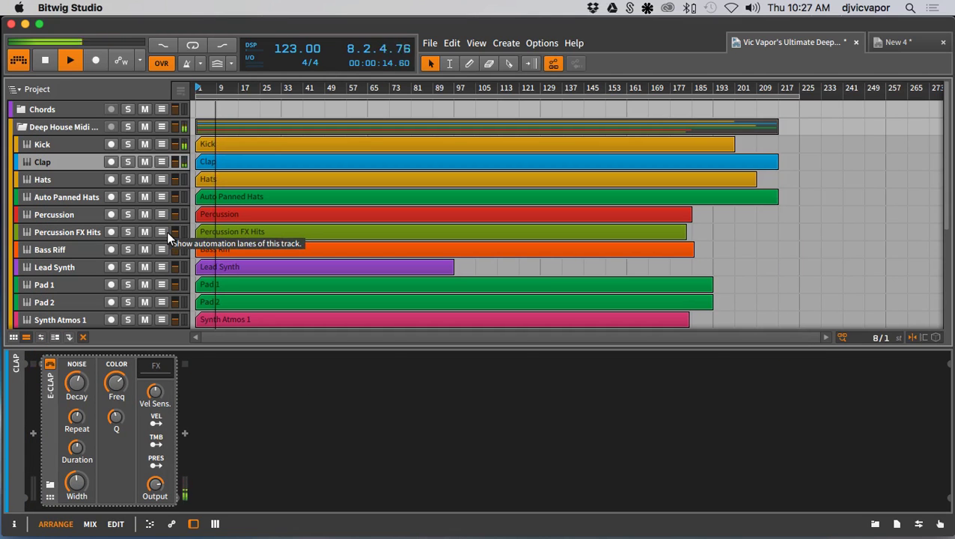
Stop playback and scroll through the arrangement to review the tracks
{"action": "key", "text": "space"}
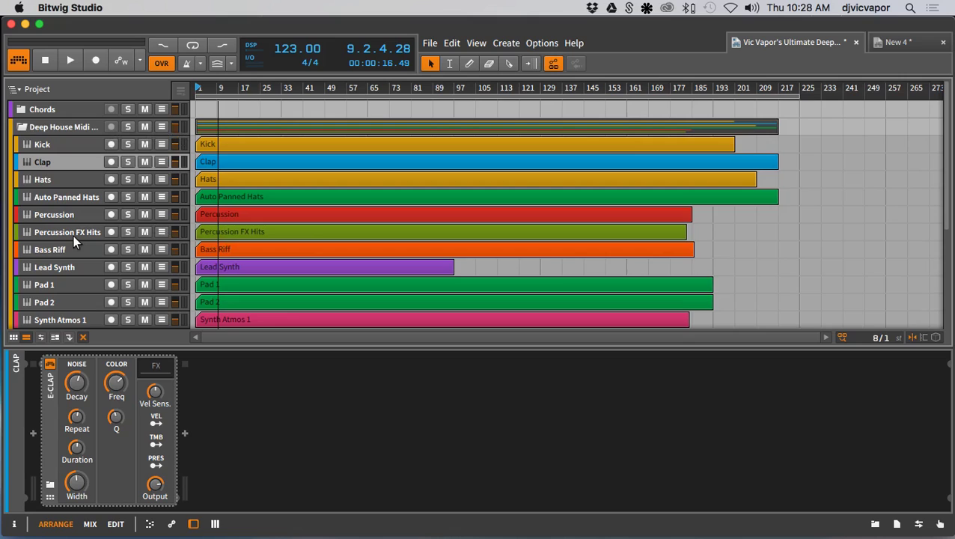
{"action": "scroll", "coordinate": [74, 235], "scroll_direction": "down", "scroll_amount": 5}
{"action": "scroll", "coordinate": [74, 235], "scroll_direction": "up", "scroll_amount": 3}
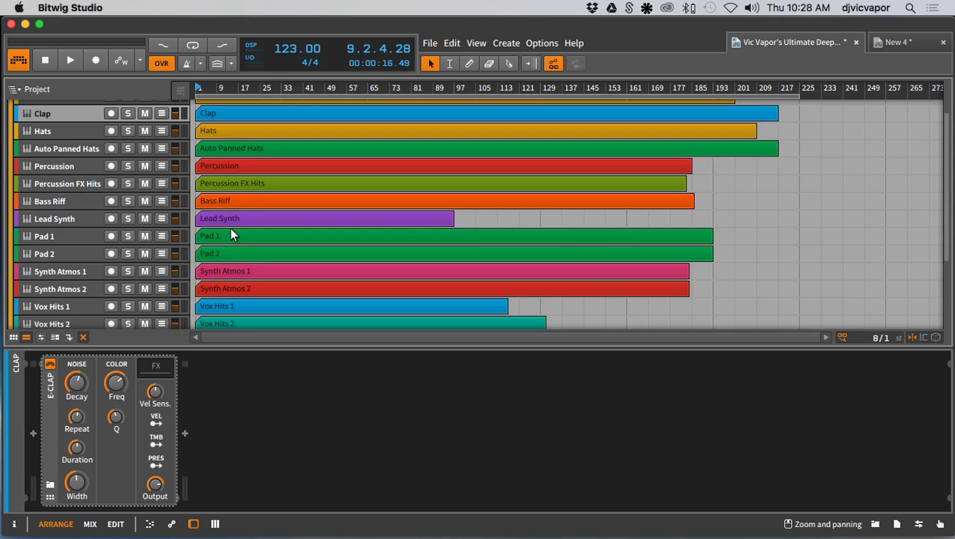
{"action": "scroll", "coordinate": [247, 196], "scroll_direction": "down", "scroll_amount": 5}
{"action": "scroll", "coordinate": [249, 197], "scroll_direction": "up", "scroll_amount": 6}
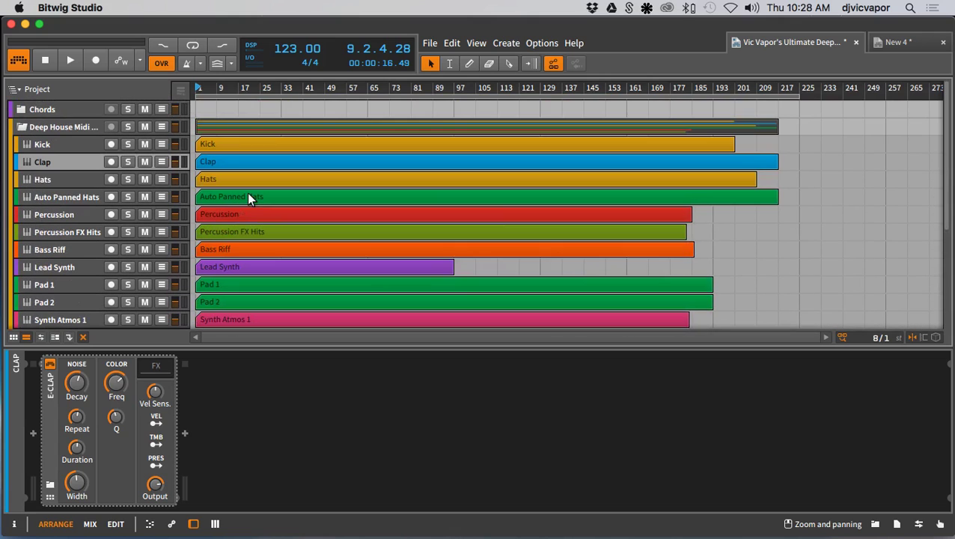
Insert Bitwig's E-Hat drum device on the Hats track and restart playback from bar 1
{"action": "left_click", "coordinate": [75, 182]}
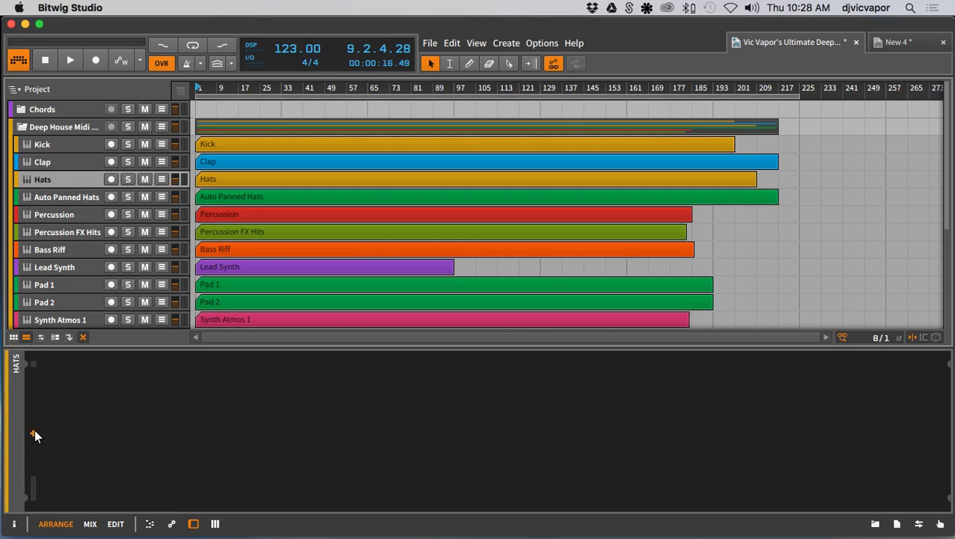
{"action": "left_click", "coordinate": [33, 433]}
{"action": "left_click", "coordinate": [260, 96]}
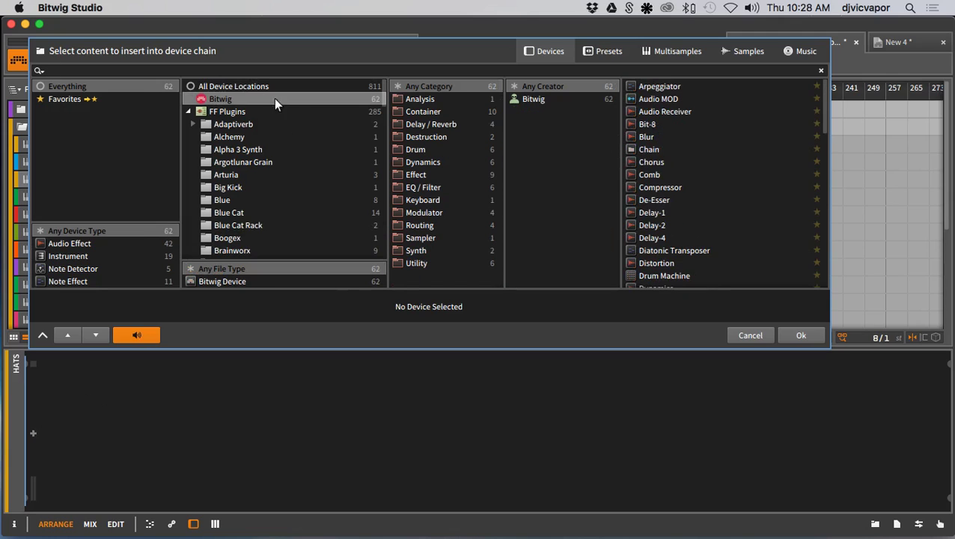
{"action": "left_click", "coordinate": [429, 150]}
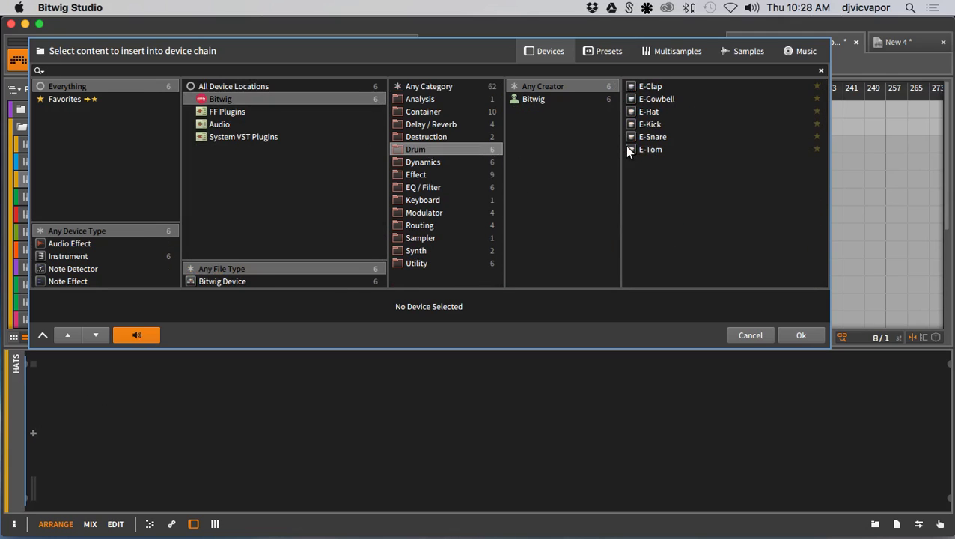
{"action": "left_click", "coordinate": [648, 112]}
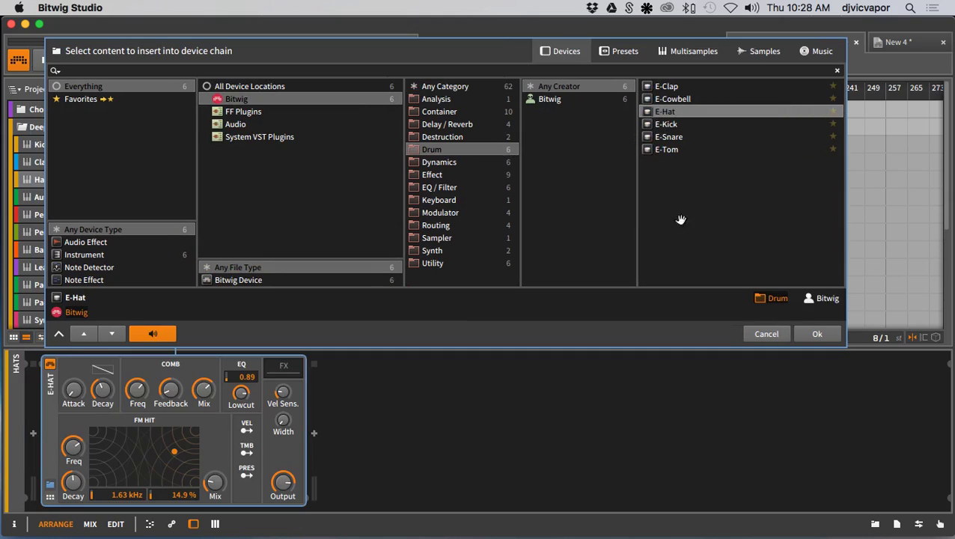
{"action": "left_click", "coordinate": [804, 334]}
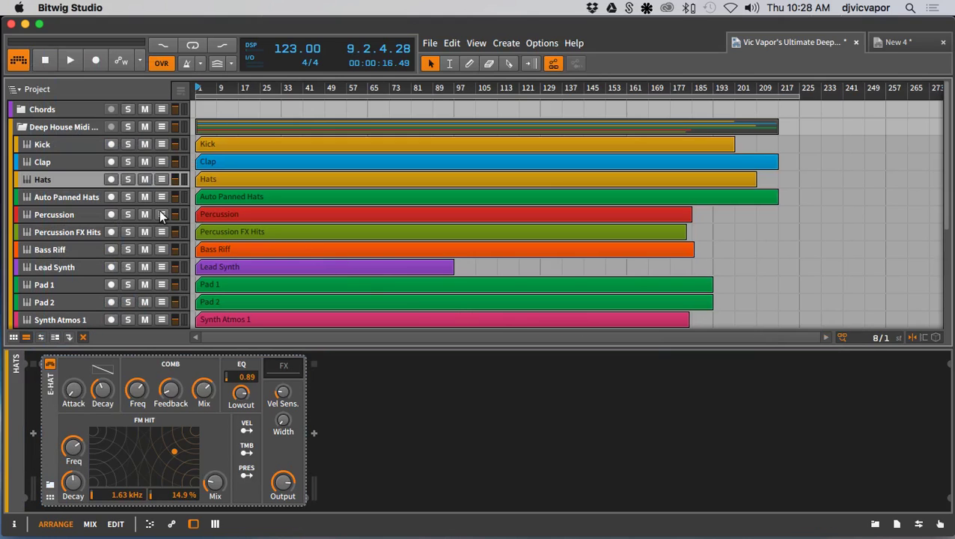
{"action": "key", "text": "space"}
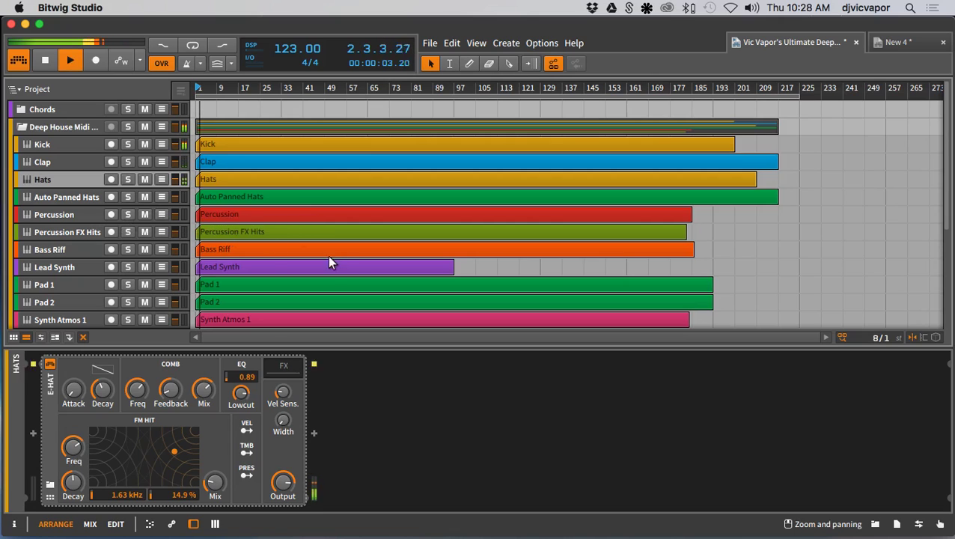
{"action": "scroll", "coordinate": [275, 256], "scroll_direction": "down", "scroll_amount": 1}
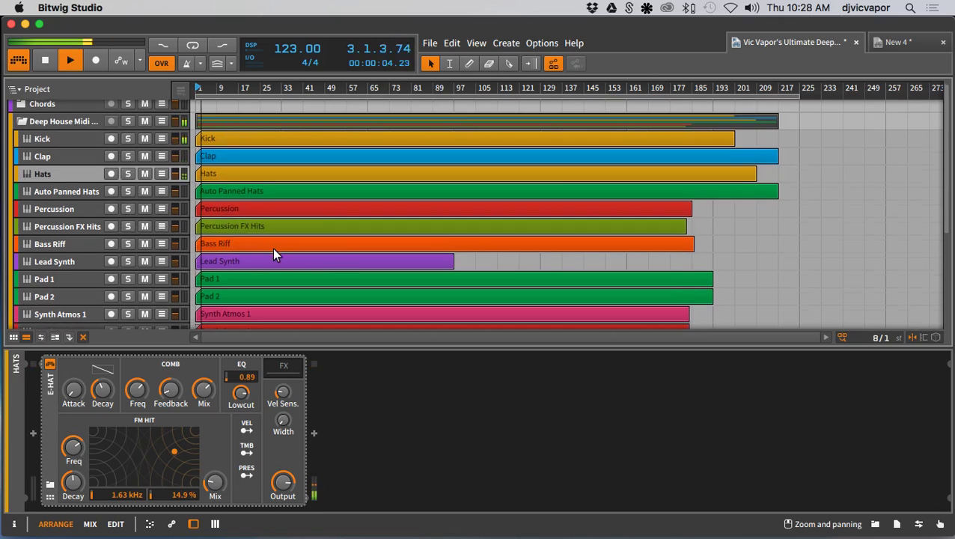
Add Bitwig's Polysynth synth to the Bass Riff track
{"action": "left_click", "coordinate": [63, 245]}
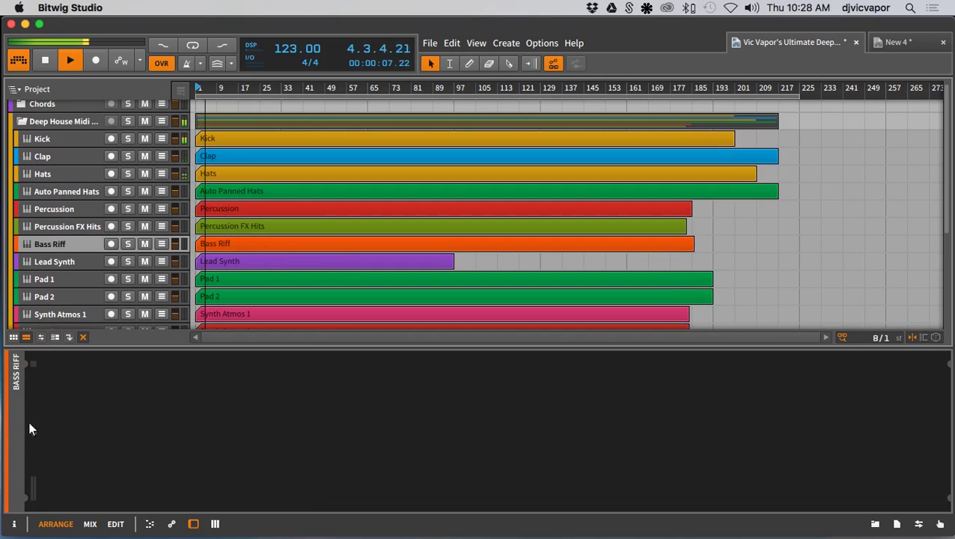
{"action": "left_click", "coordinate": [33, 433]}
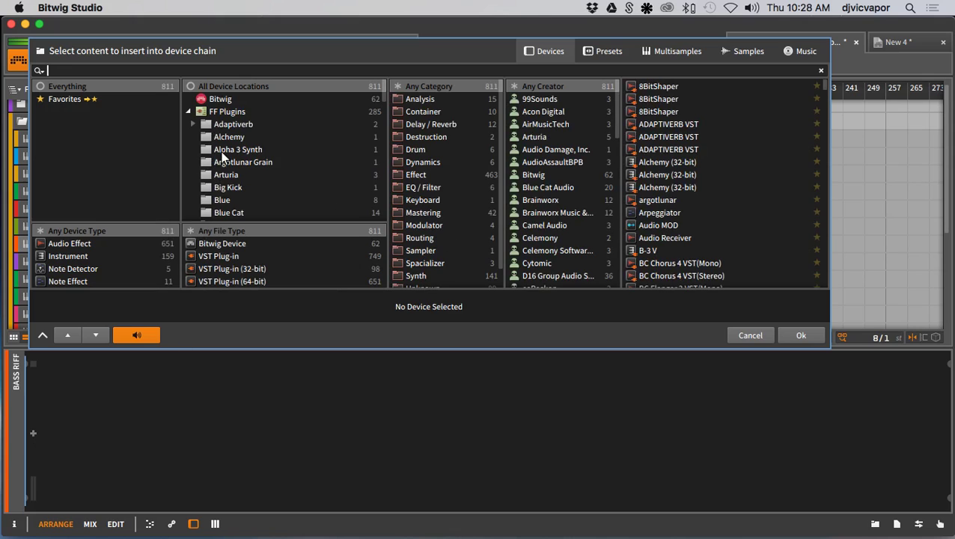
{"action": "left_click", "coordinate": [229, 101]}
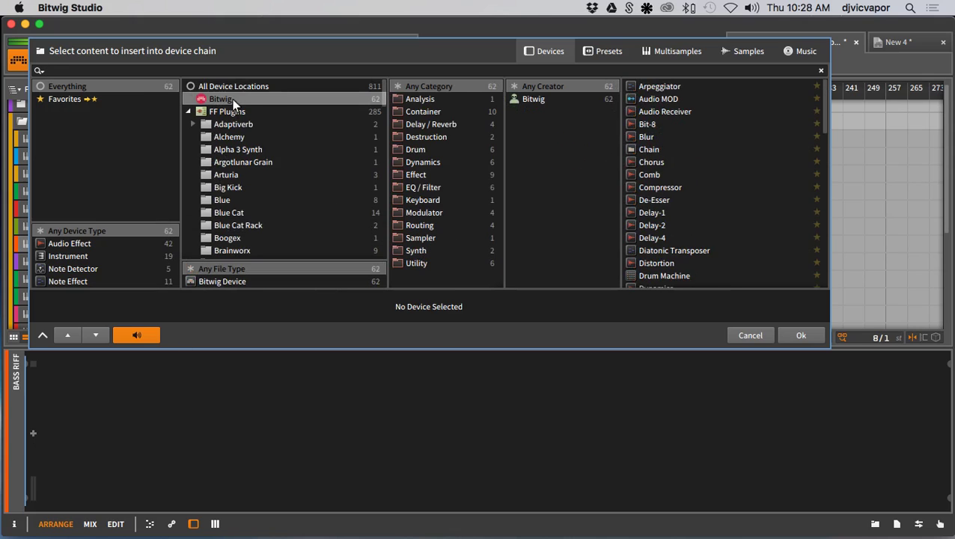
{"action": "left_click", "coordinate": [417, 249]}
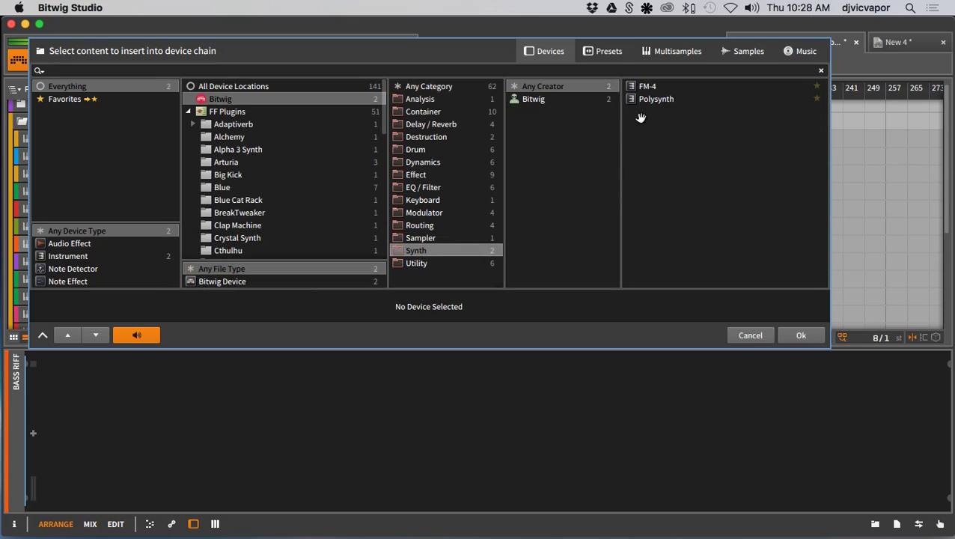
{"action": "left_click", "coordinate": [645, 102]}
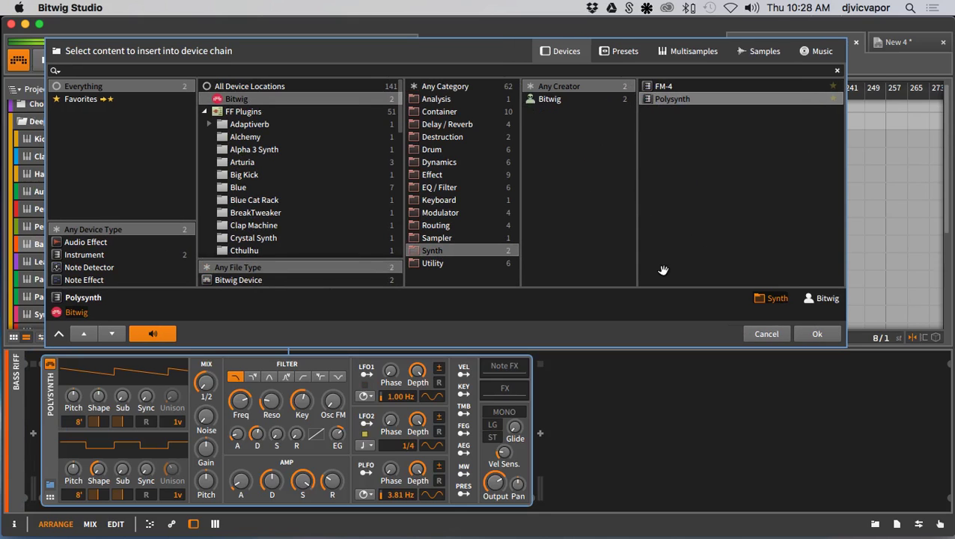
{"action": "left_click", "coordinate": [814, 336]}
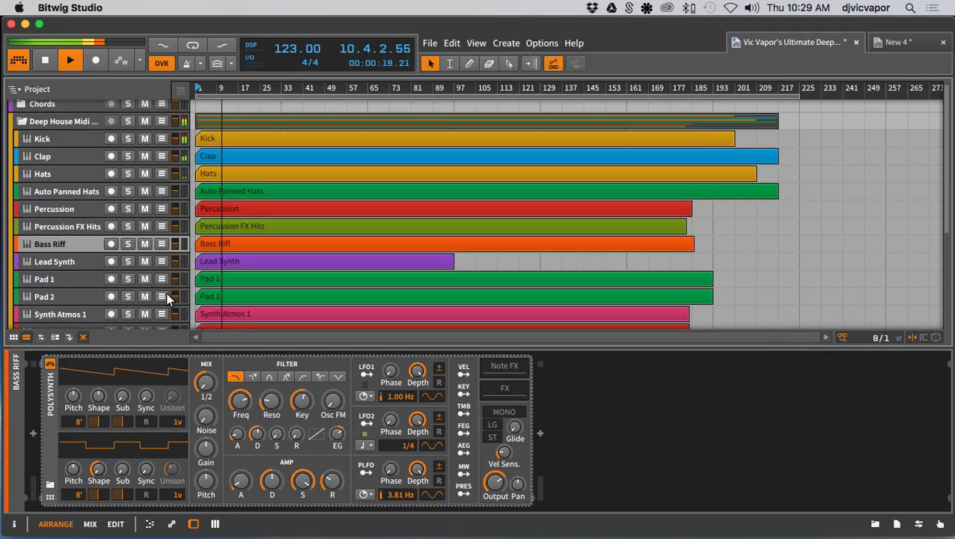
Check the Bass Riff clip's notes and jump playback to bar 105
{"action": "double_click", "coordinate": [232, 246]}
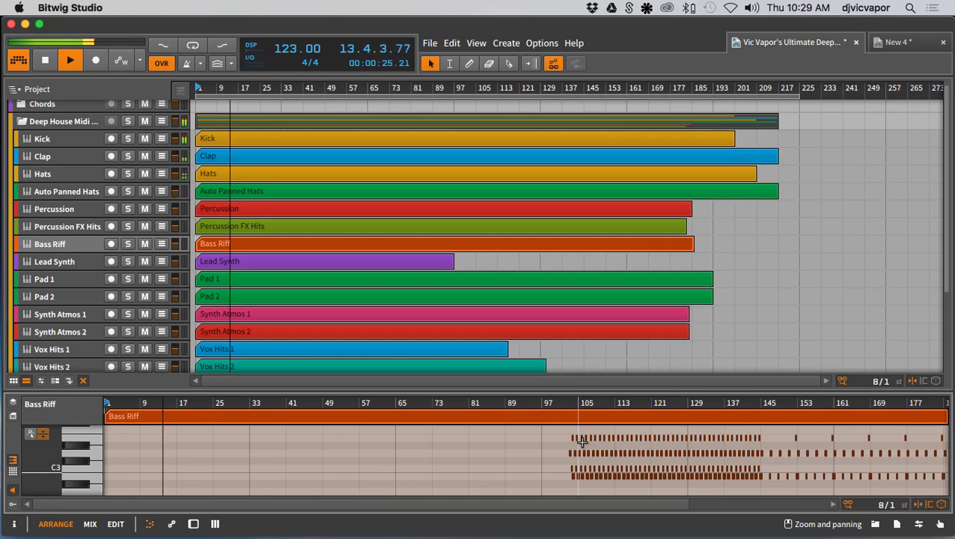
{"action": "left_click", "coordinate": [473, 91]}
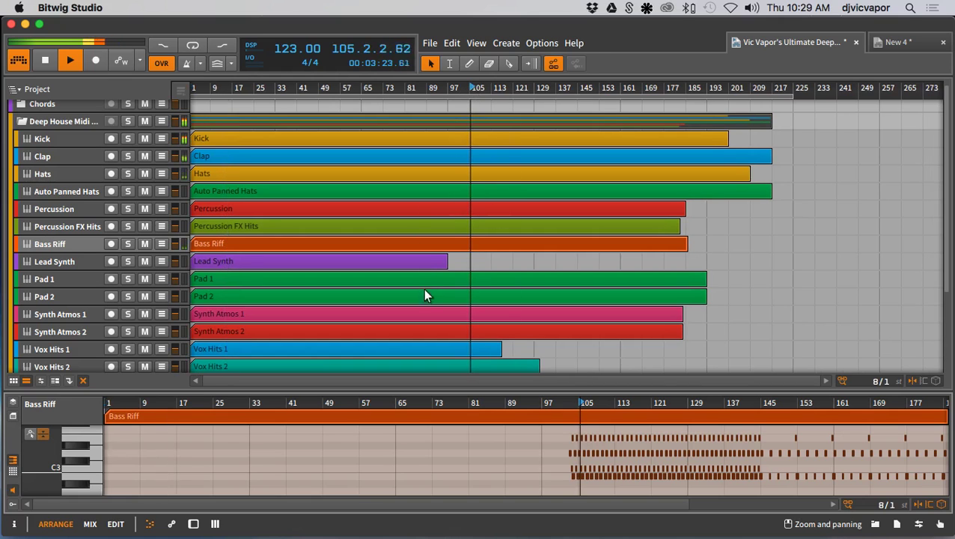
{"action": "double_click", "coordinate": [56, 244]}
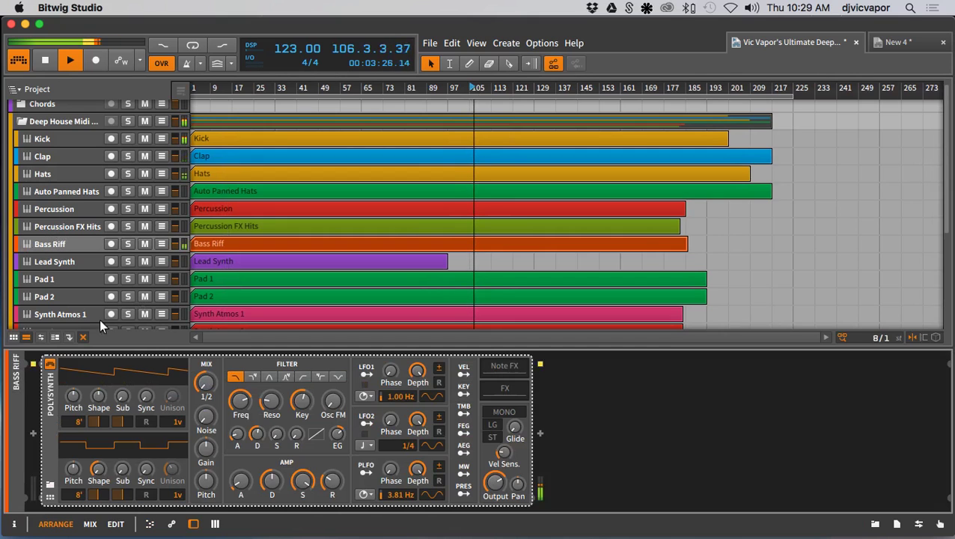
Load the Bass 1 preset from the Bass category onto the Bass Riff Polysynth
{"action": "left_click", "coordinate": [50, 486]}
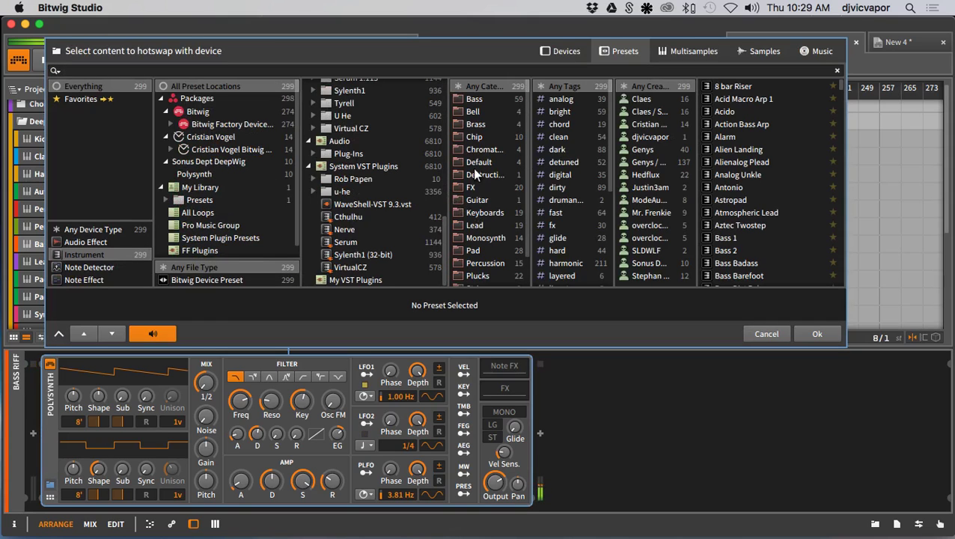
{"action": "left_click", "coordinate": [476, 99]}
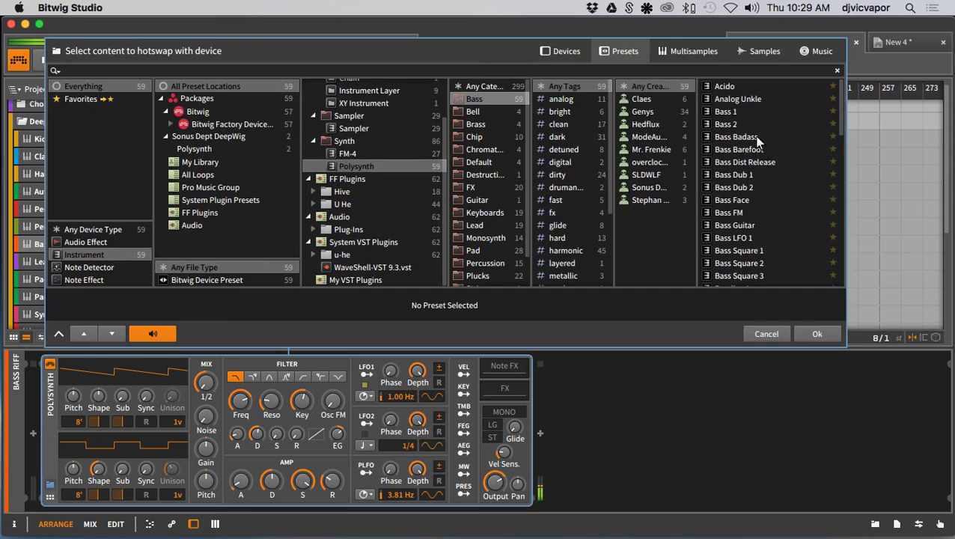
{"action": "left_click", "coordinate": [728, 111]}
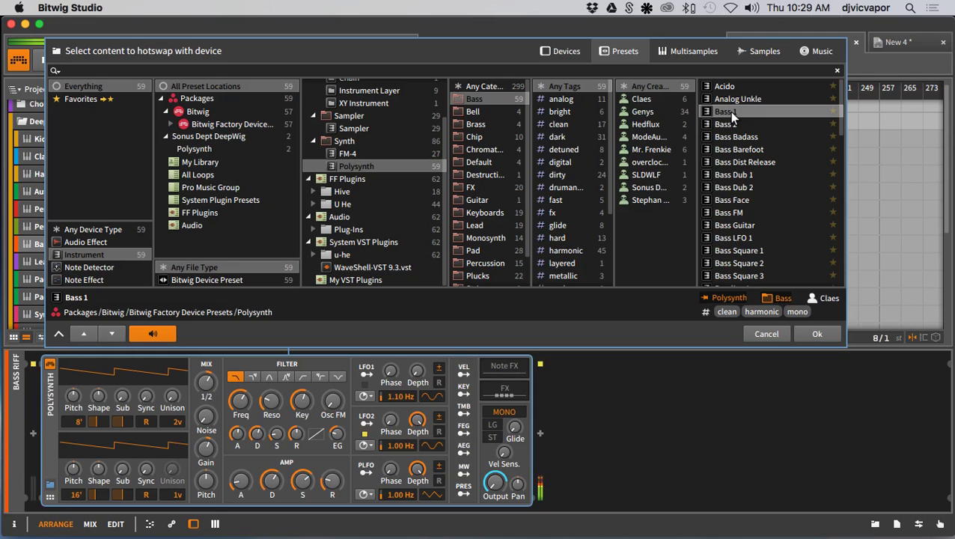
{"action": "left_click", "coordinate": [814, 336]}
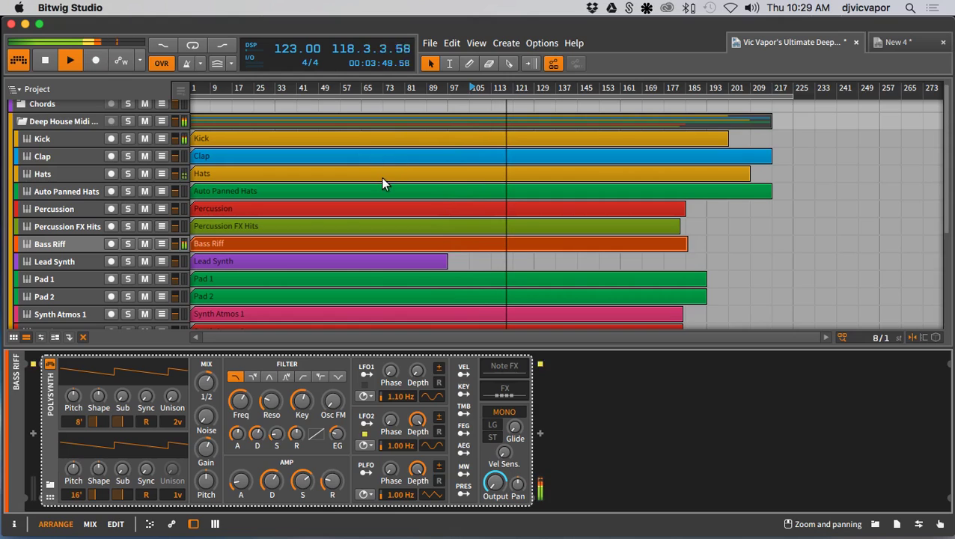
Inspect the Synth Atmos 1 clip's notes, then show that track's empty device chain
{"action": "scroll", "coordinate": [299, 219], "scroll_direction": "down", "scroll_amount": 2}
{"action": "scroll", "coordinate": [298, 220], "scroll_direction": "down", "scroll_amount": 2}
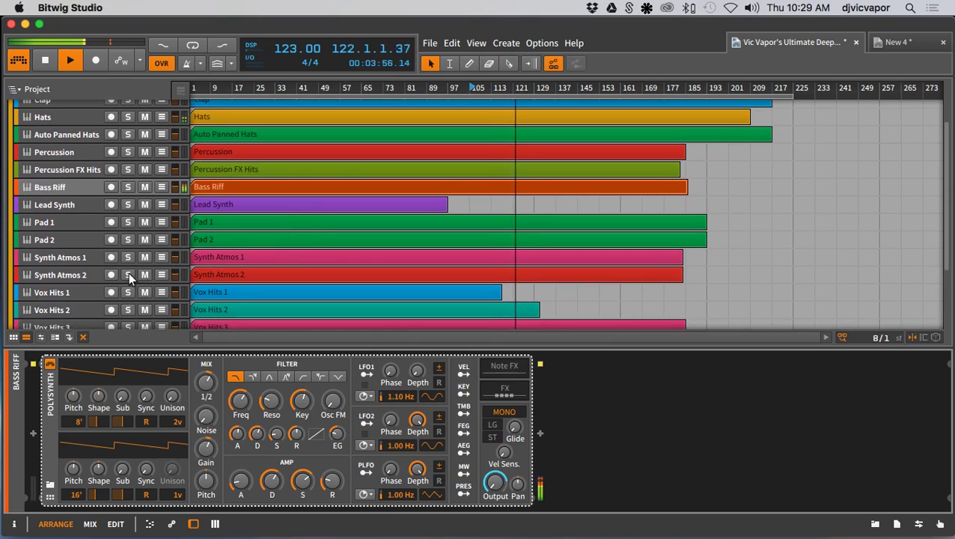
{"action": "left_click", "coordinate": [286, 256]}
{"action": "double_click", "coordinate": [285, 257]}
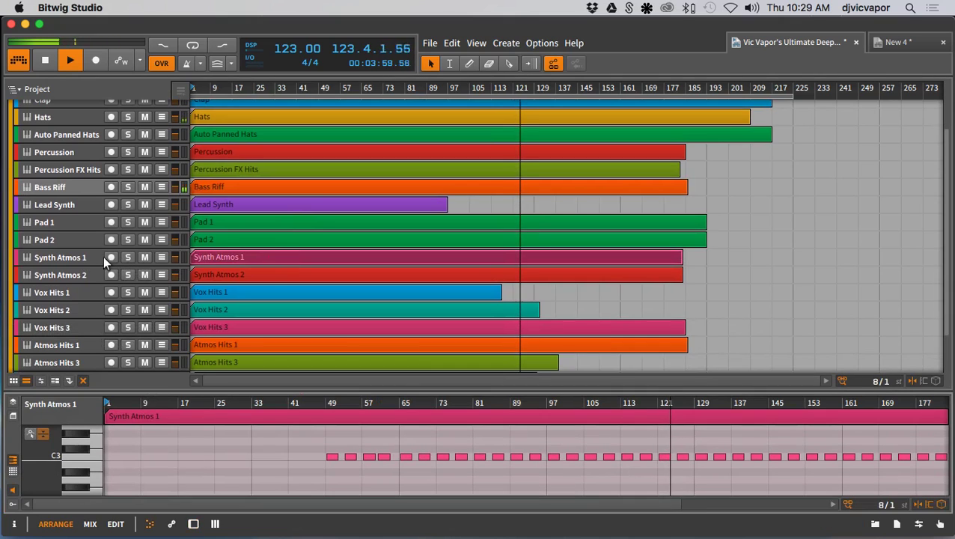
{"action": "left_click", "coordinate": [80, 259]}
{"action": "double_click", "coordinate": [80, 270]}
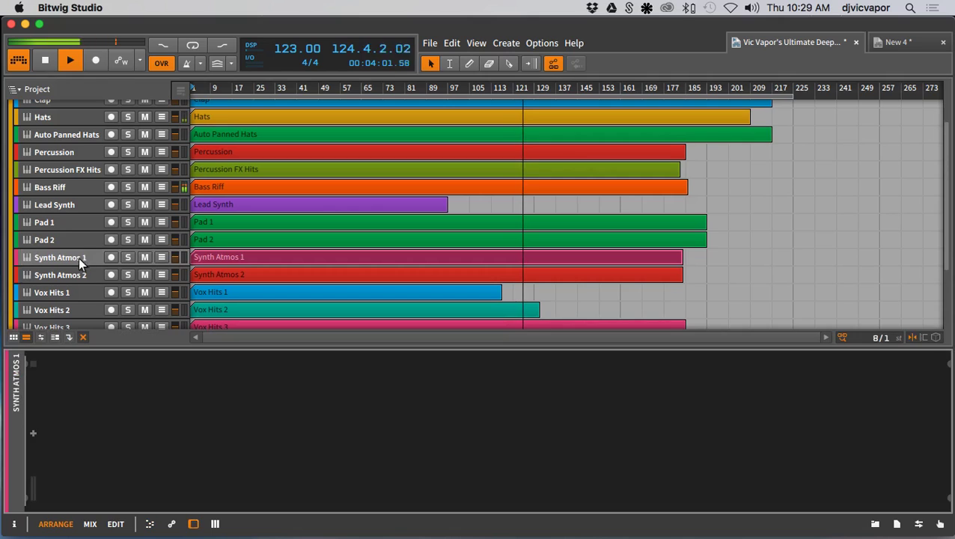
Insert Bitwig's FM-4 synth on the Synth Atmos 1 track
{"action": "left_click", "coordinate": [33, 435]}
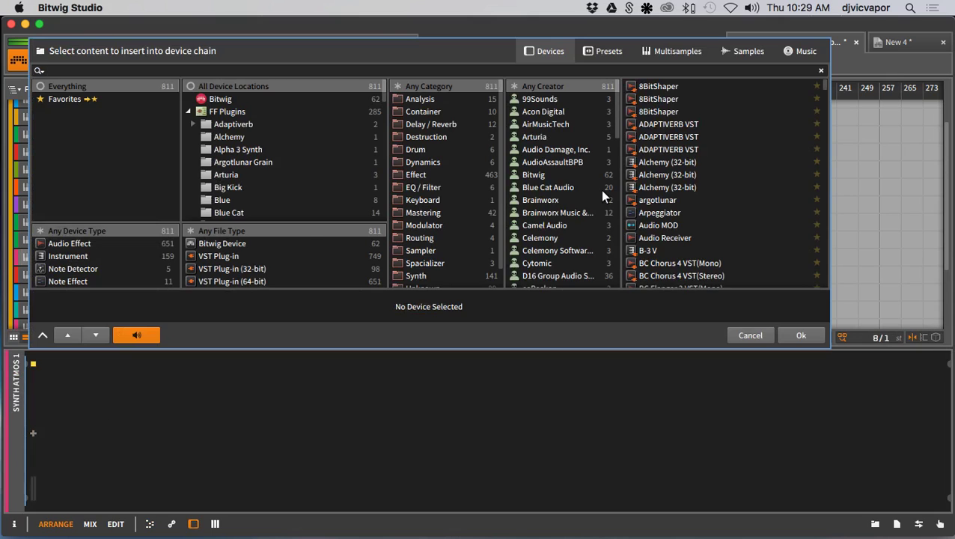
{"action": "left_click", "coordinate": [261, 101]}
{"action": "left_click", "coordinate": [411, 248]}
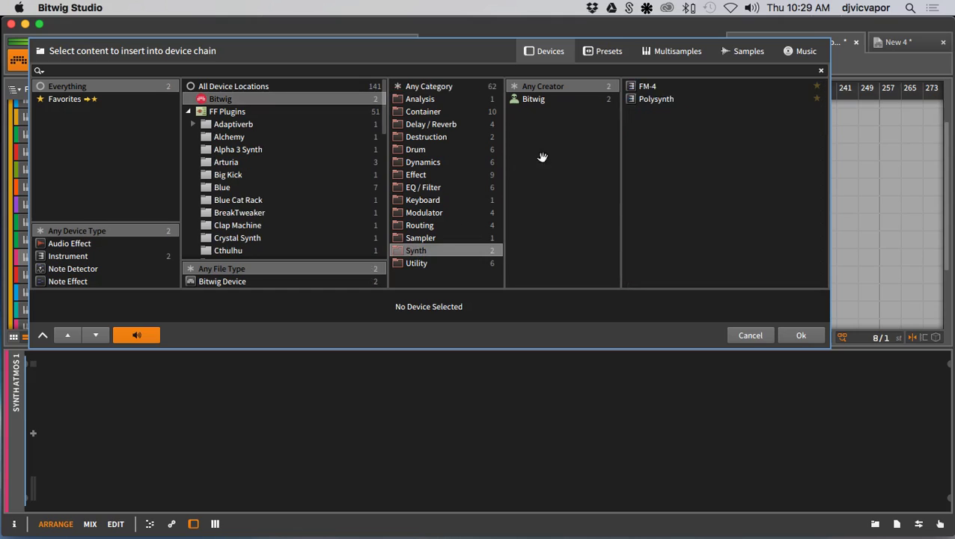
{"action": "left_click", "coordinate": [651, 85]}
{"action": "left_click", "coordinate": [802, 335]}
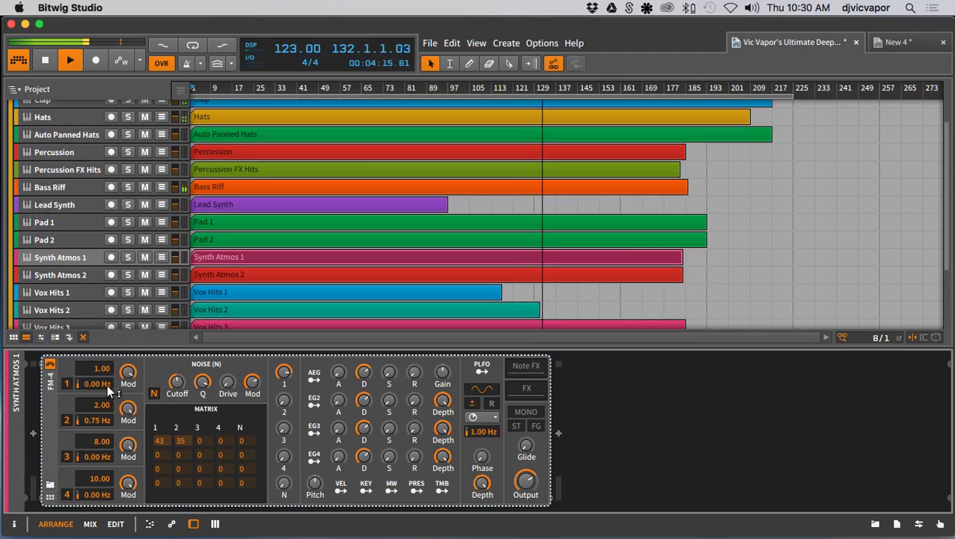
Load FM-4's Dreamy preset from the Synth category after auditioning Airhorn
{"action": "double_click", "coordinate": [456, 260]}
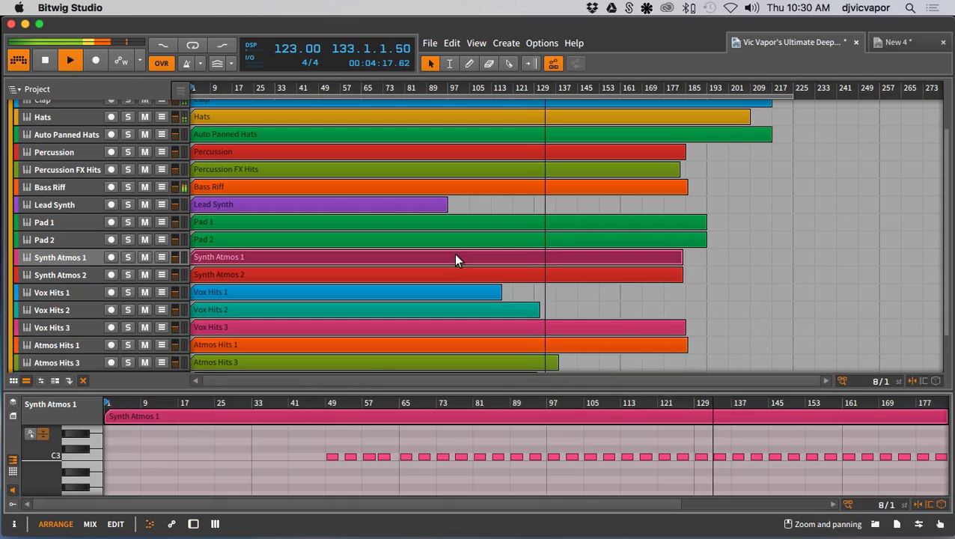
{"action": "left_click", "coordinate": [83, 259]}
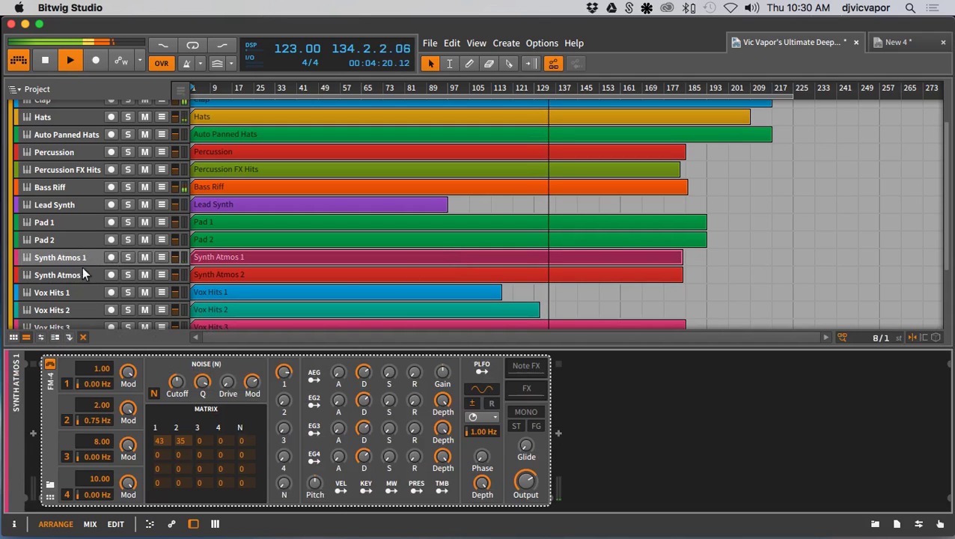
{"action": "left_click", "coordinate": [47, 488]}
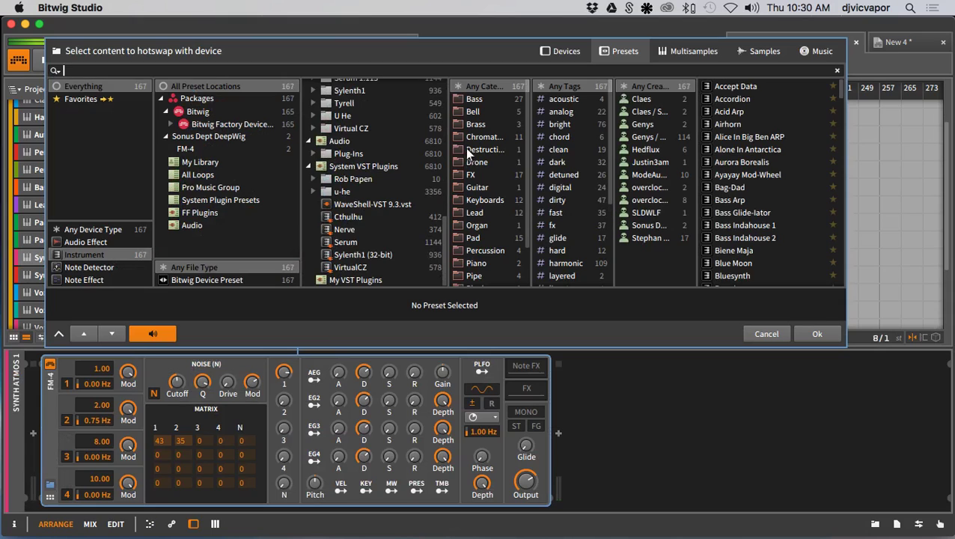
{"action": "scroll", "coordinate": [481, 205], "scroll_direction": "down", "scroll_amount": 3}
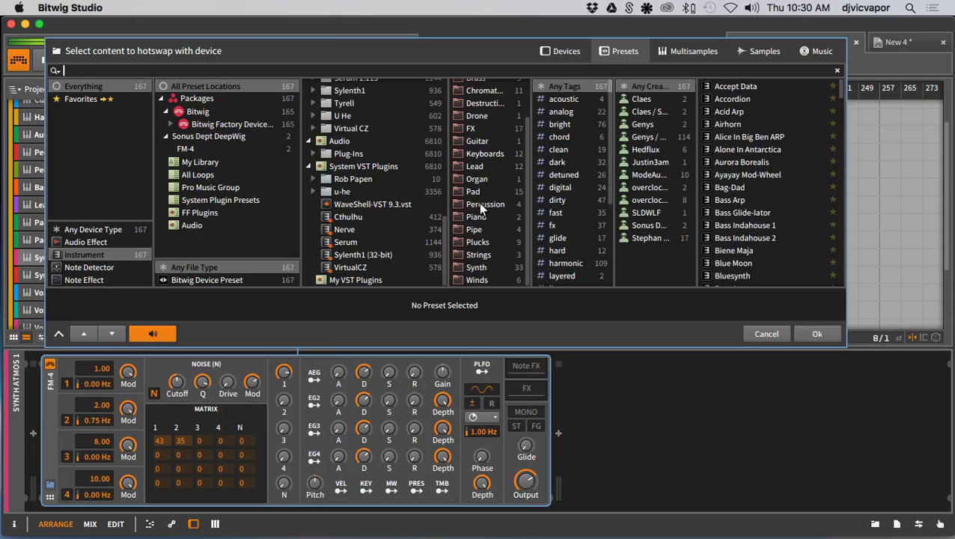
{"action": "left_click", "coordinate": [476, 264]}
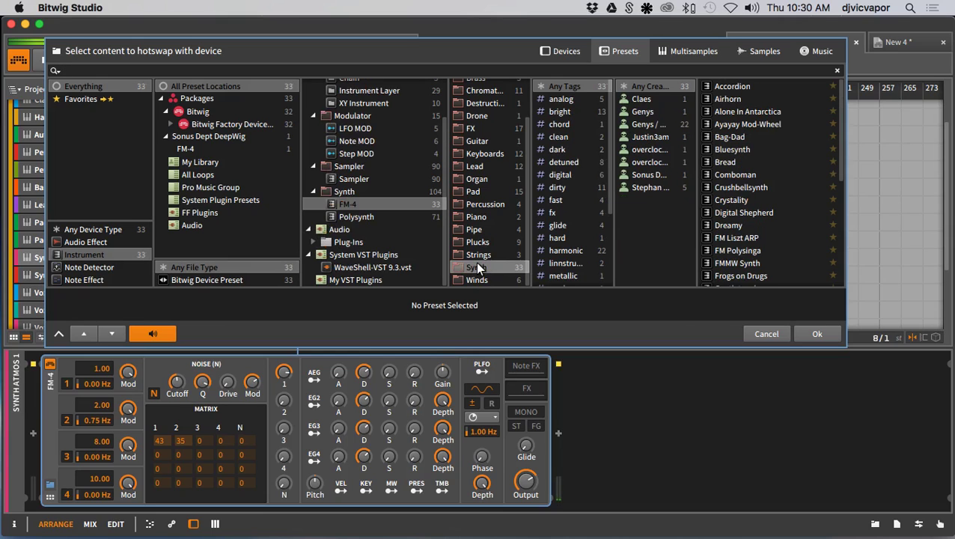
{"action": "left_click", "coordinate": [721, 99]}
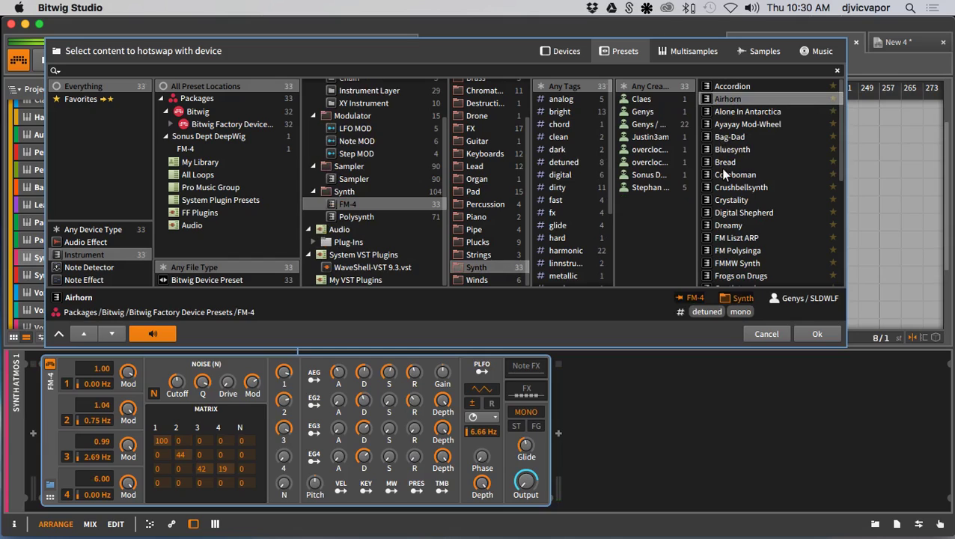
{"action": "left_click", "coordinate": [727, 225]}
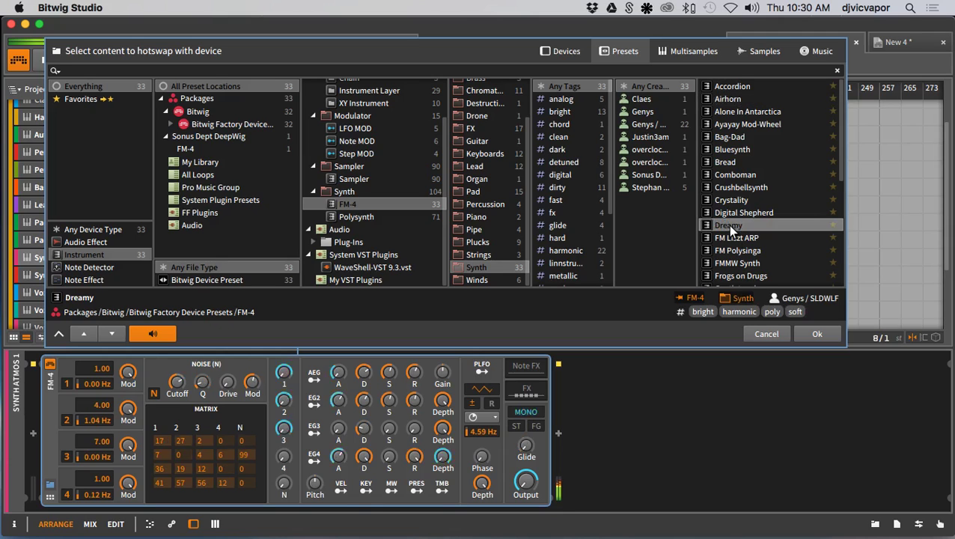
{"action": "left_click", "coordinate": [814, 333]}
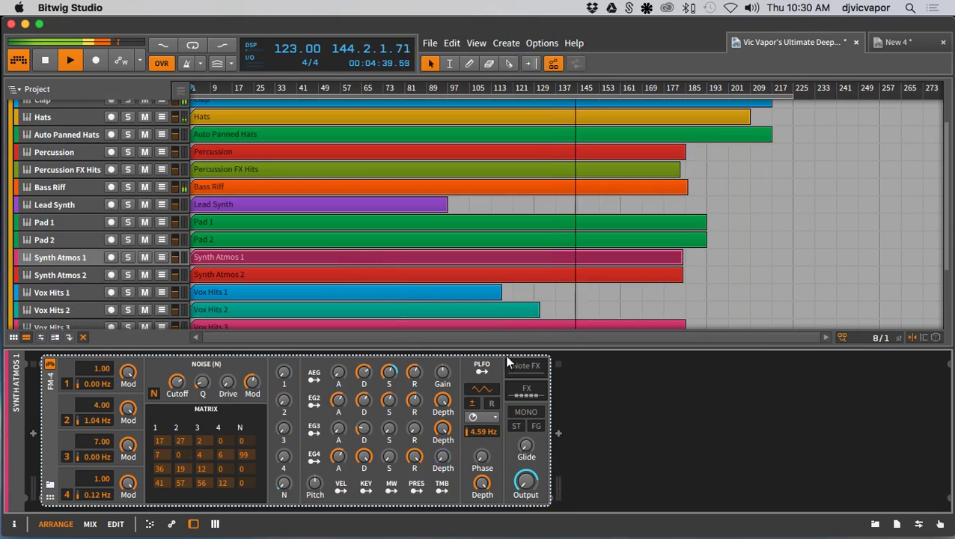
Collapse the device panel, stop playback and return the playhead to 1.1.1.00
{"action": "left_click_drag", "start_coordinate": [571, 347], "coordinate": [501, 458]}
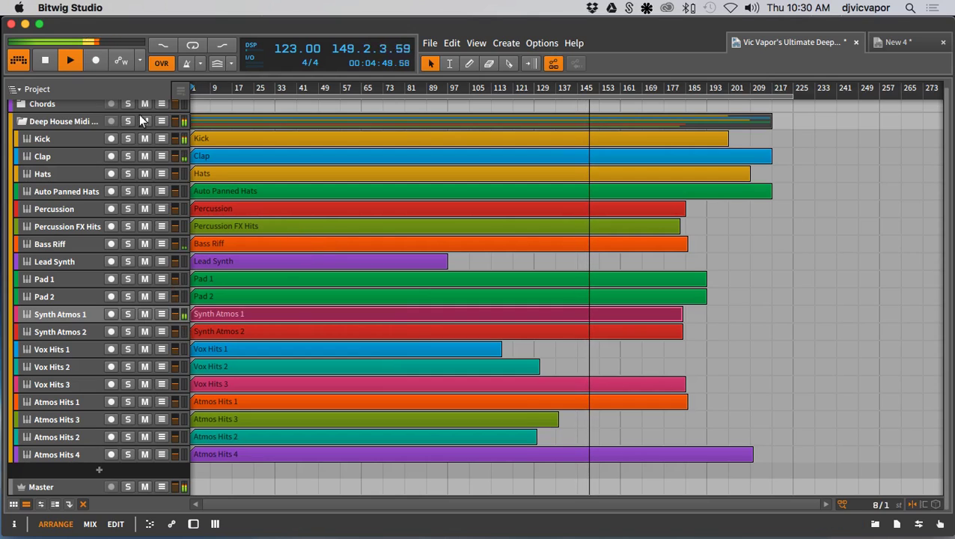
{"action": "left_click", "coordinate": [51, 60]}
{"action": "left_click", "coordinate": [51, 60]}
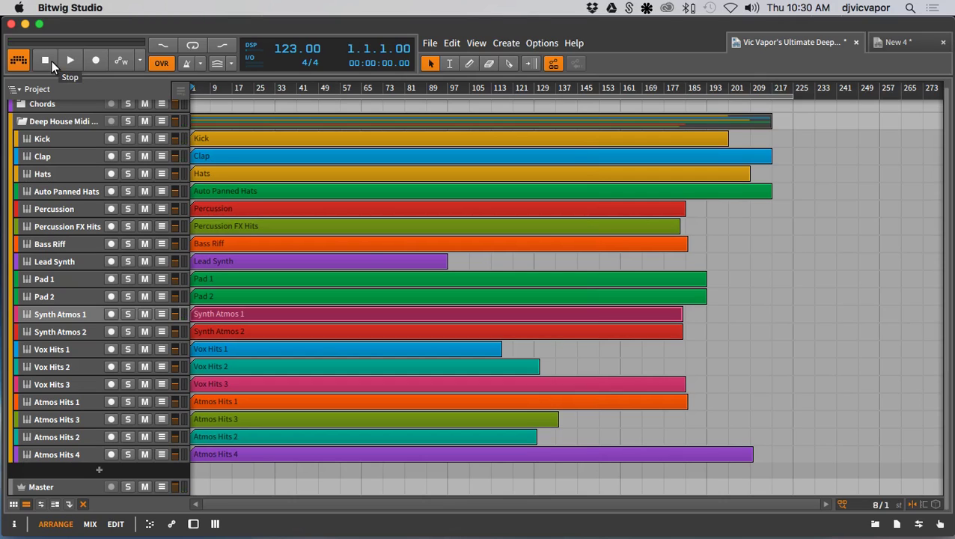
Close the New 4 project without saving and fold the Deep House group
{"action": "left_click", "coordinate": [943, 42]}
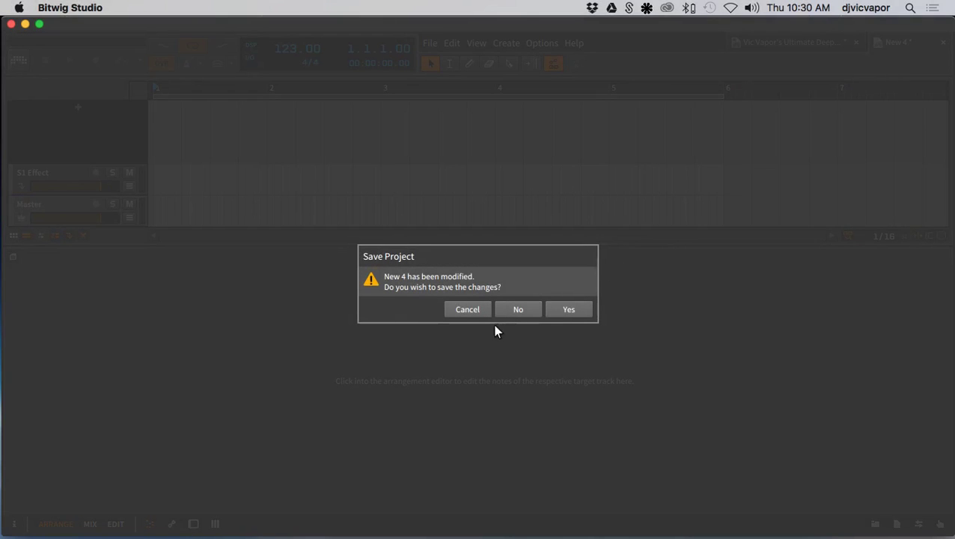
{"action": "left_click", "coordinate": [506, 310]}
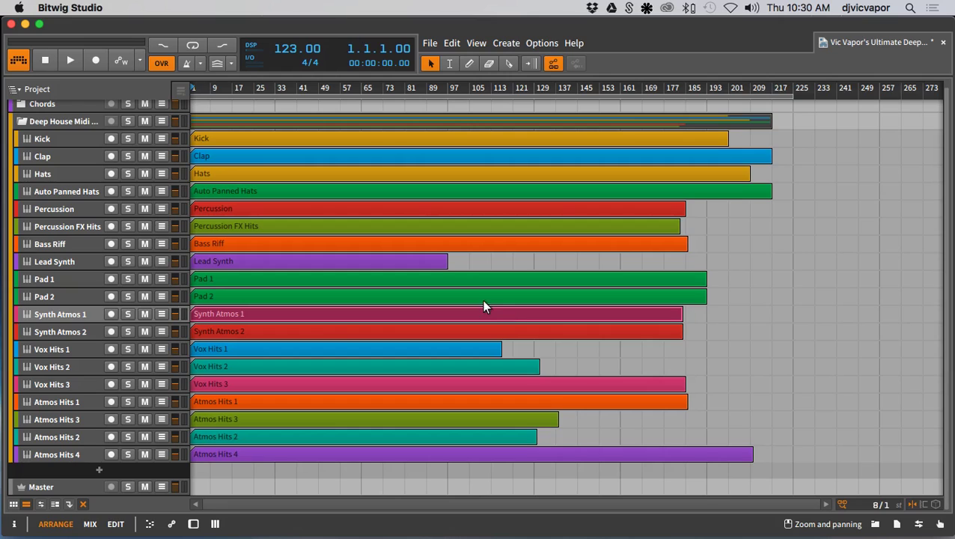
{"action": "left_click", "coordinate": [23, 122]}
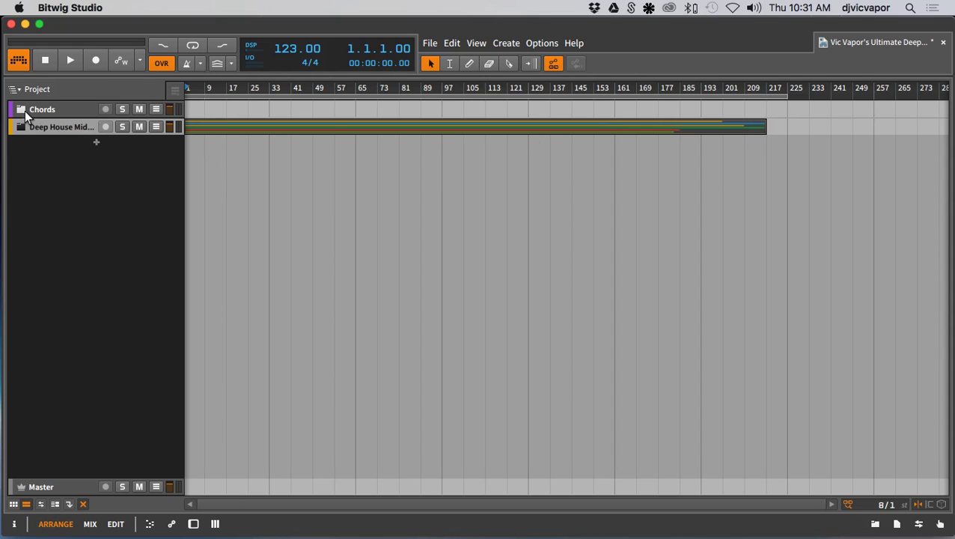
In the mixer, expand then collapse the Chords and Deep House groups to inspect their tracks
{"action": "left_click", "coordinate": [89, 524]}
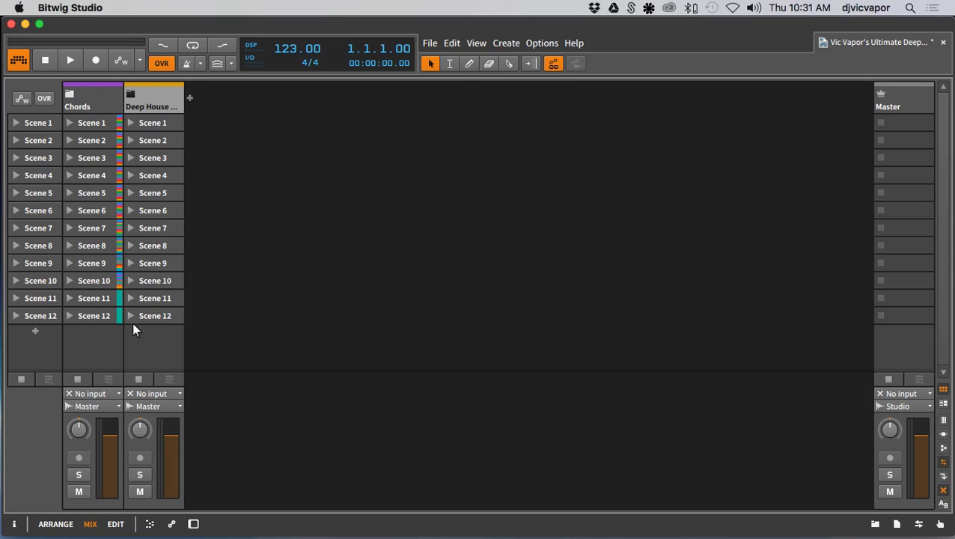
{"action": "left_click", "coordinate": [72, 95]}
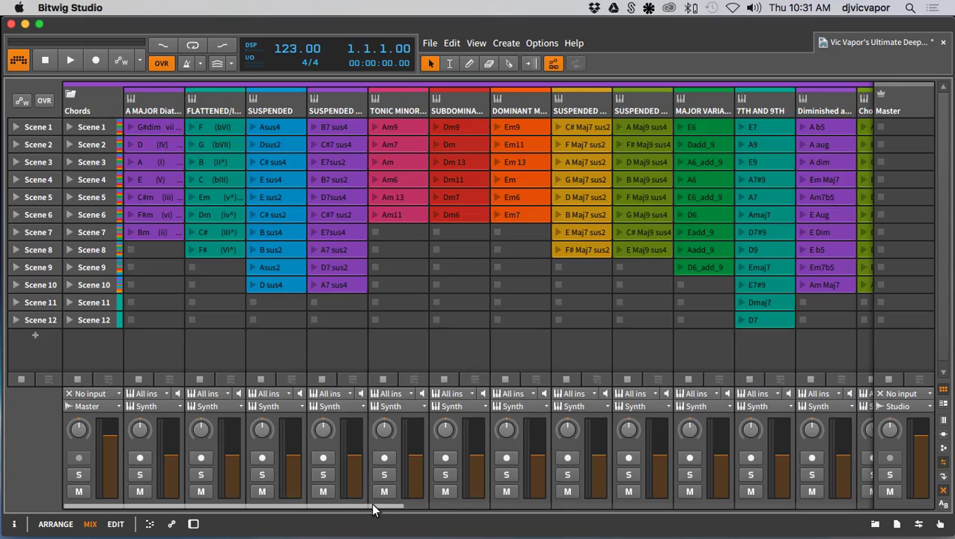
{"action": "mouse_move", "coordinate": [372, 506]}
{"action": "left_mouse_down"}
{"action": "mouse_move", "coordinate": [826, 499]}
{"action": "mouse_move", "coordinate": [445, 482]}
{"action": "mouse_move", "coordinate": [367, 491]}
{"action": "left_mouse_up"}
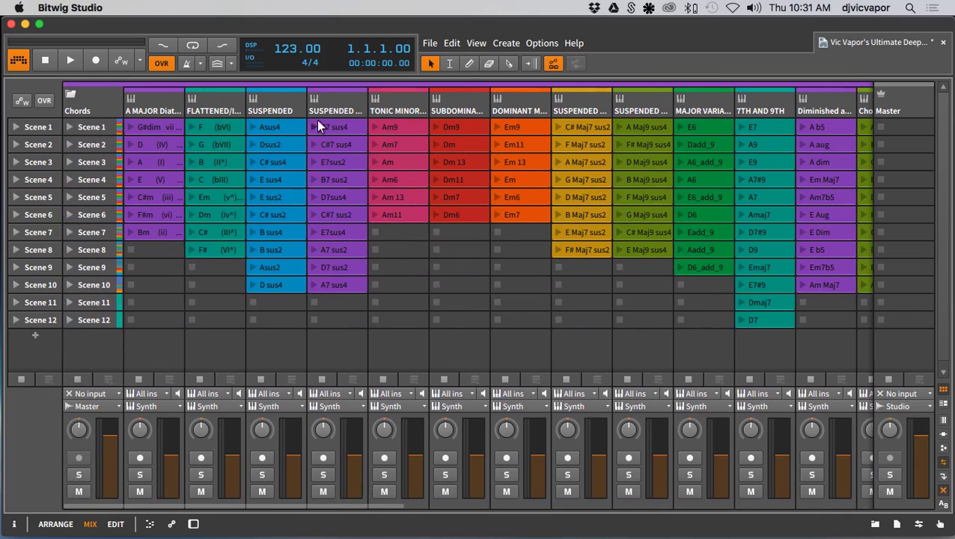
{"action": "left_click", "coordinate": [73, 96]}
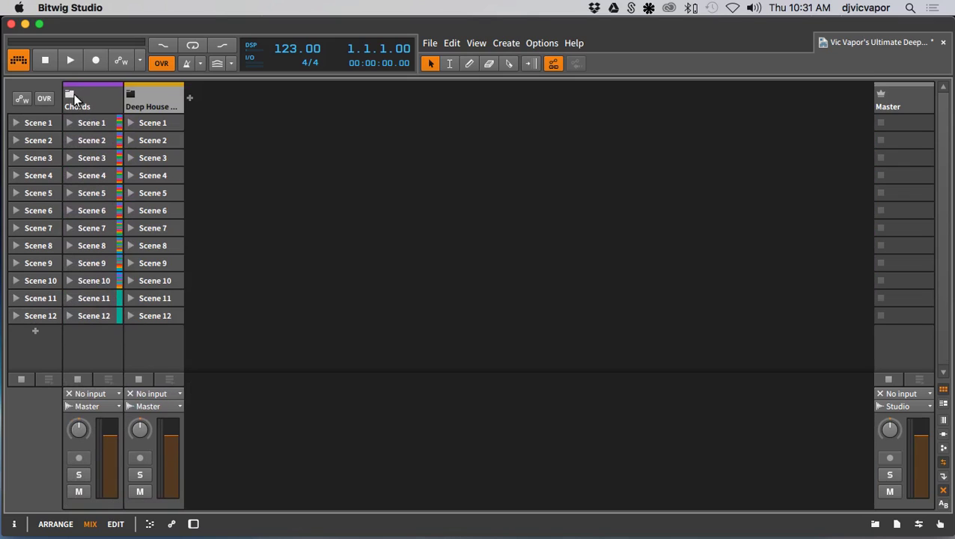
{"action": "left_click", "coordinate": [129, 92]}
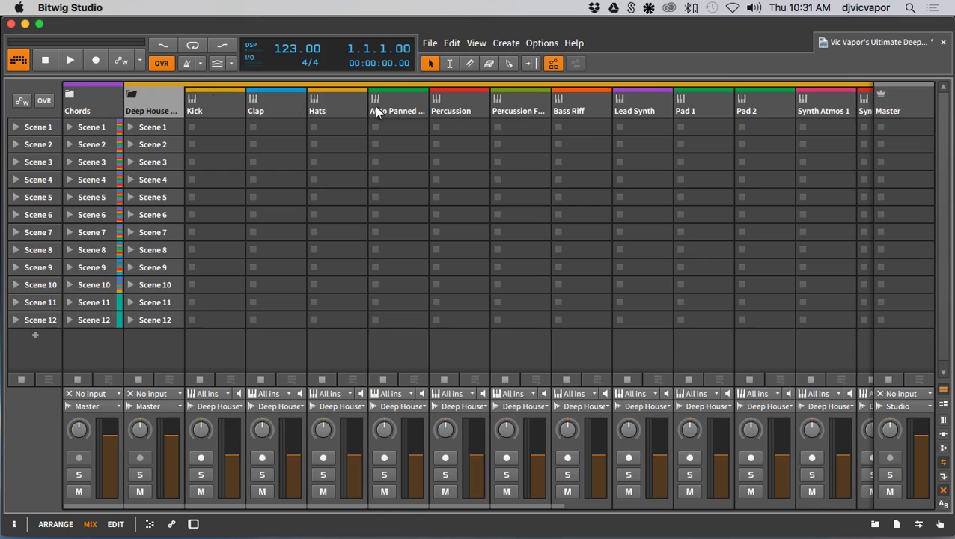
{"action": "left_click", "coordinate": [131, 93]}
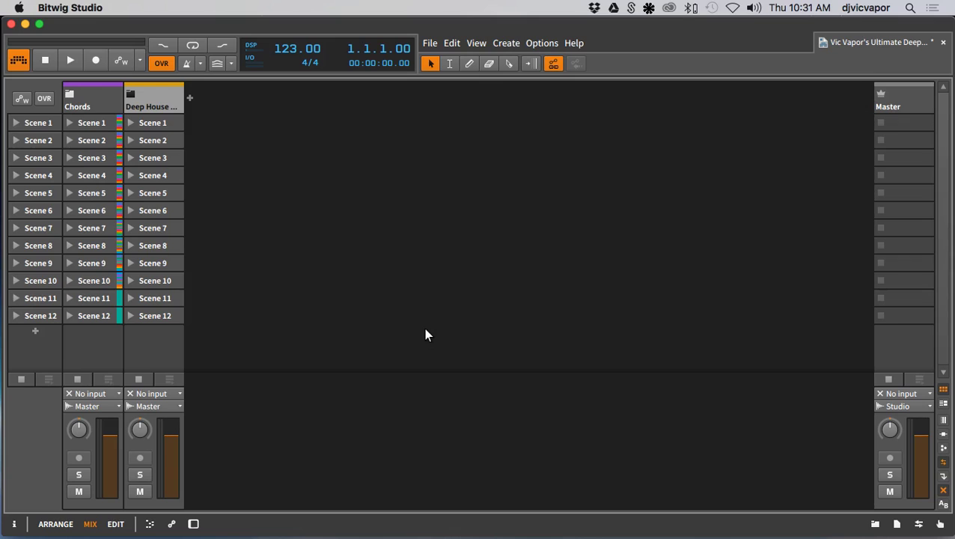
Create an empty New 5 project, then switch back to the deep house template's tab
{"action": "left_click", "coordinate": [433, 43]}
{"action": "left_click", "coordinate": [490, 57]}
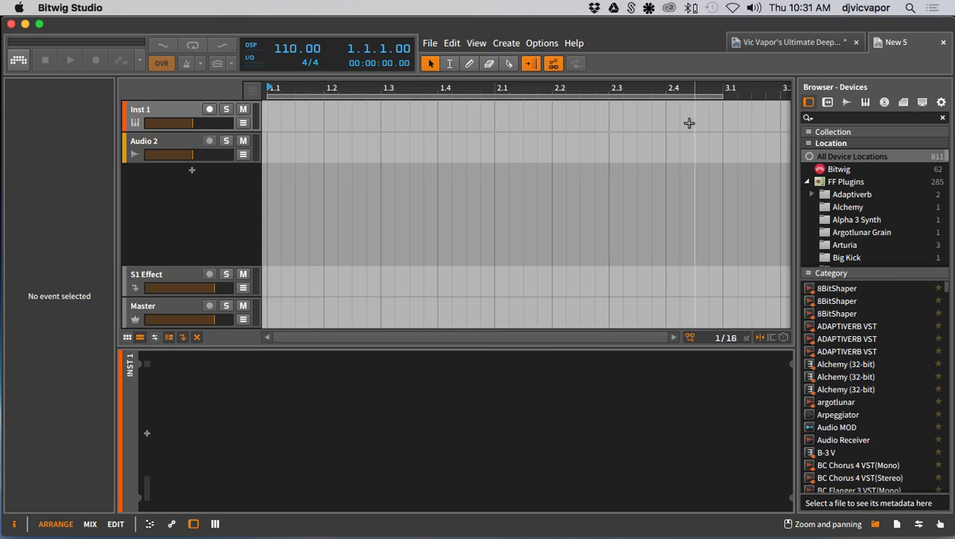
{"action": "left_click", "coordinate": [757, 43]}
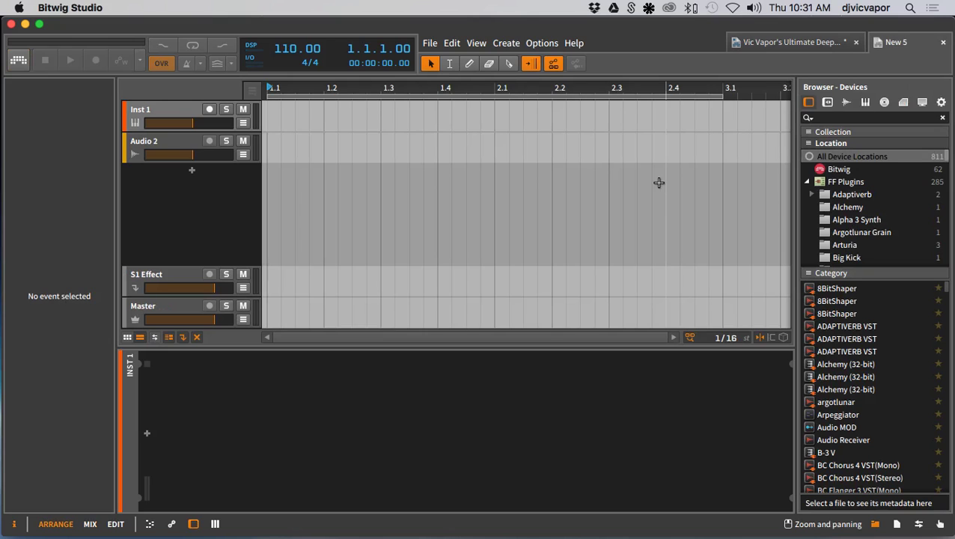
{"action": "left_click", "coordinate": [771, 42]}
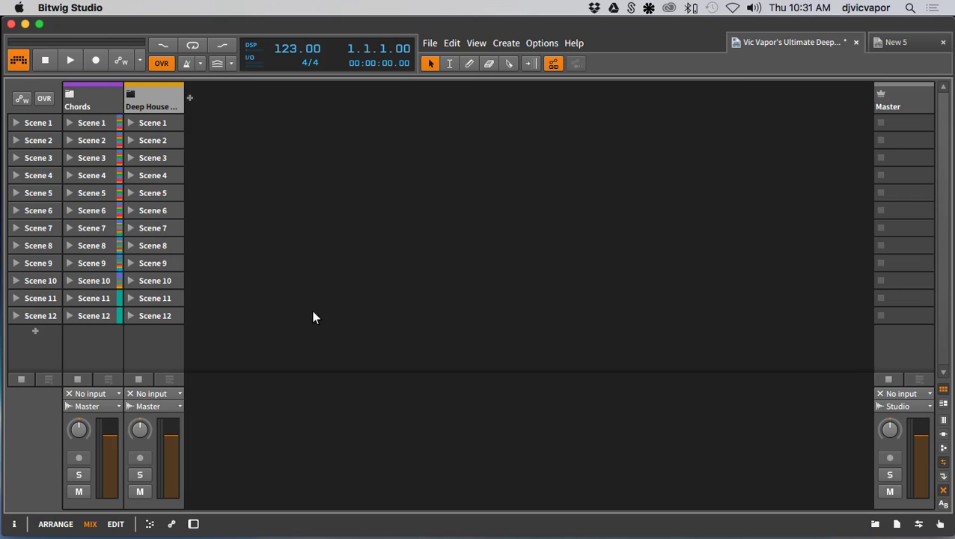